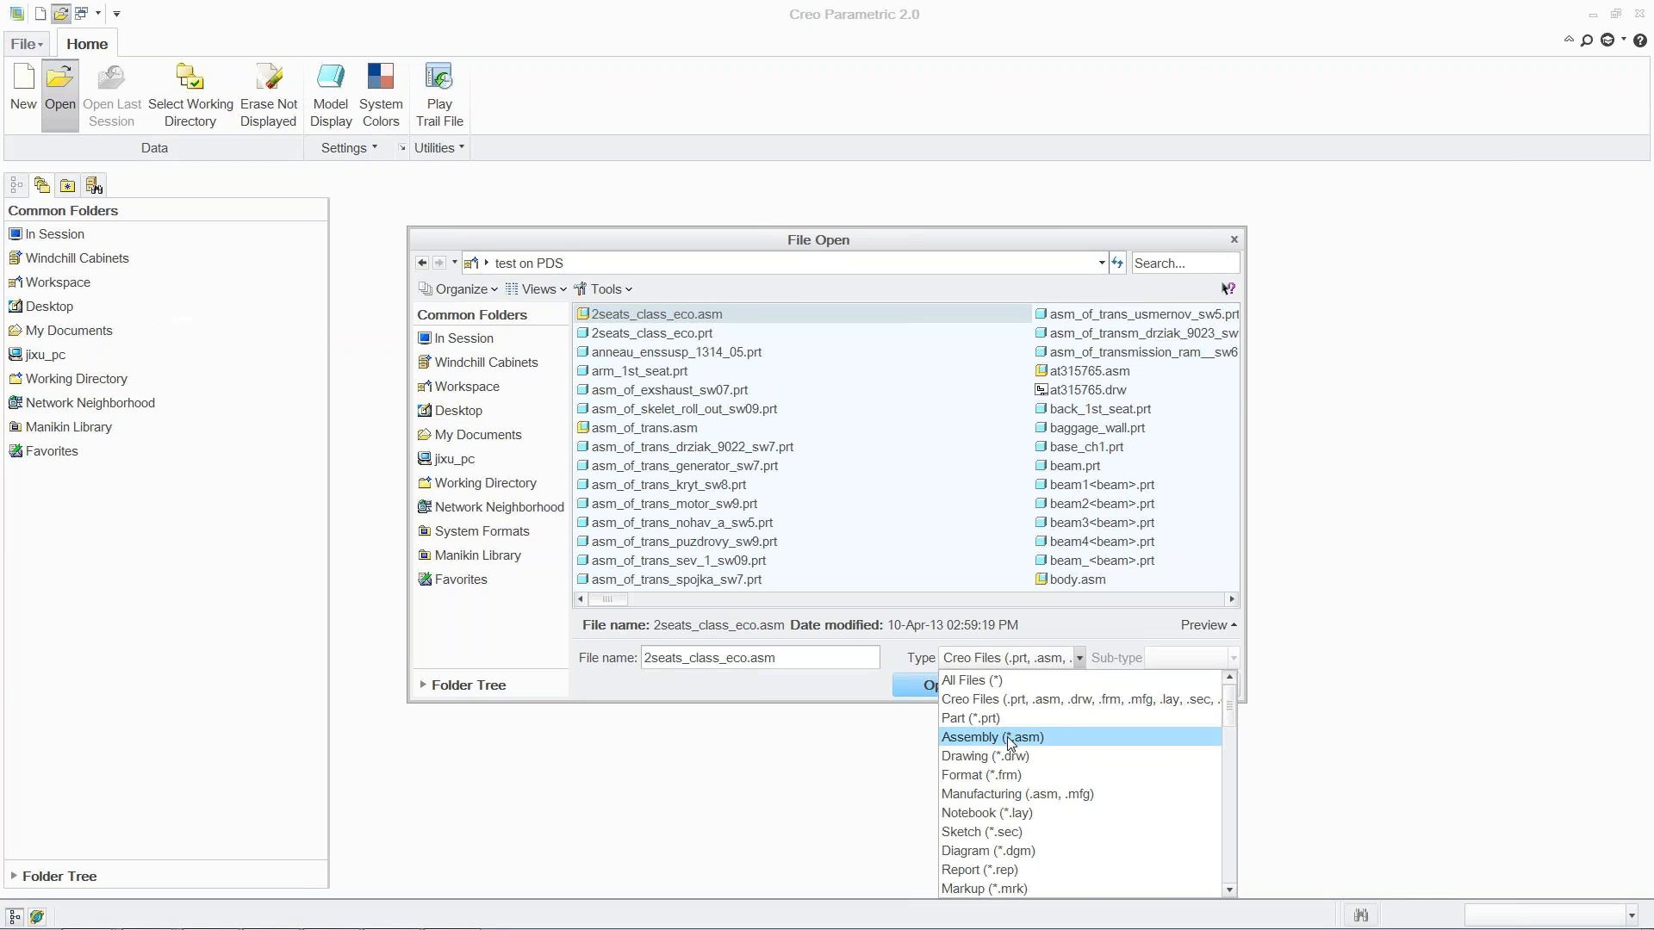
# - Filter the files to assemblies, search for "tra", and open train.asm
pyautogui.click(1010, 740)
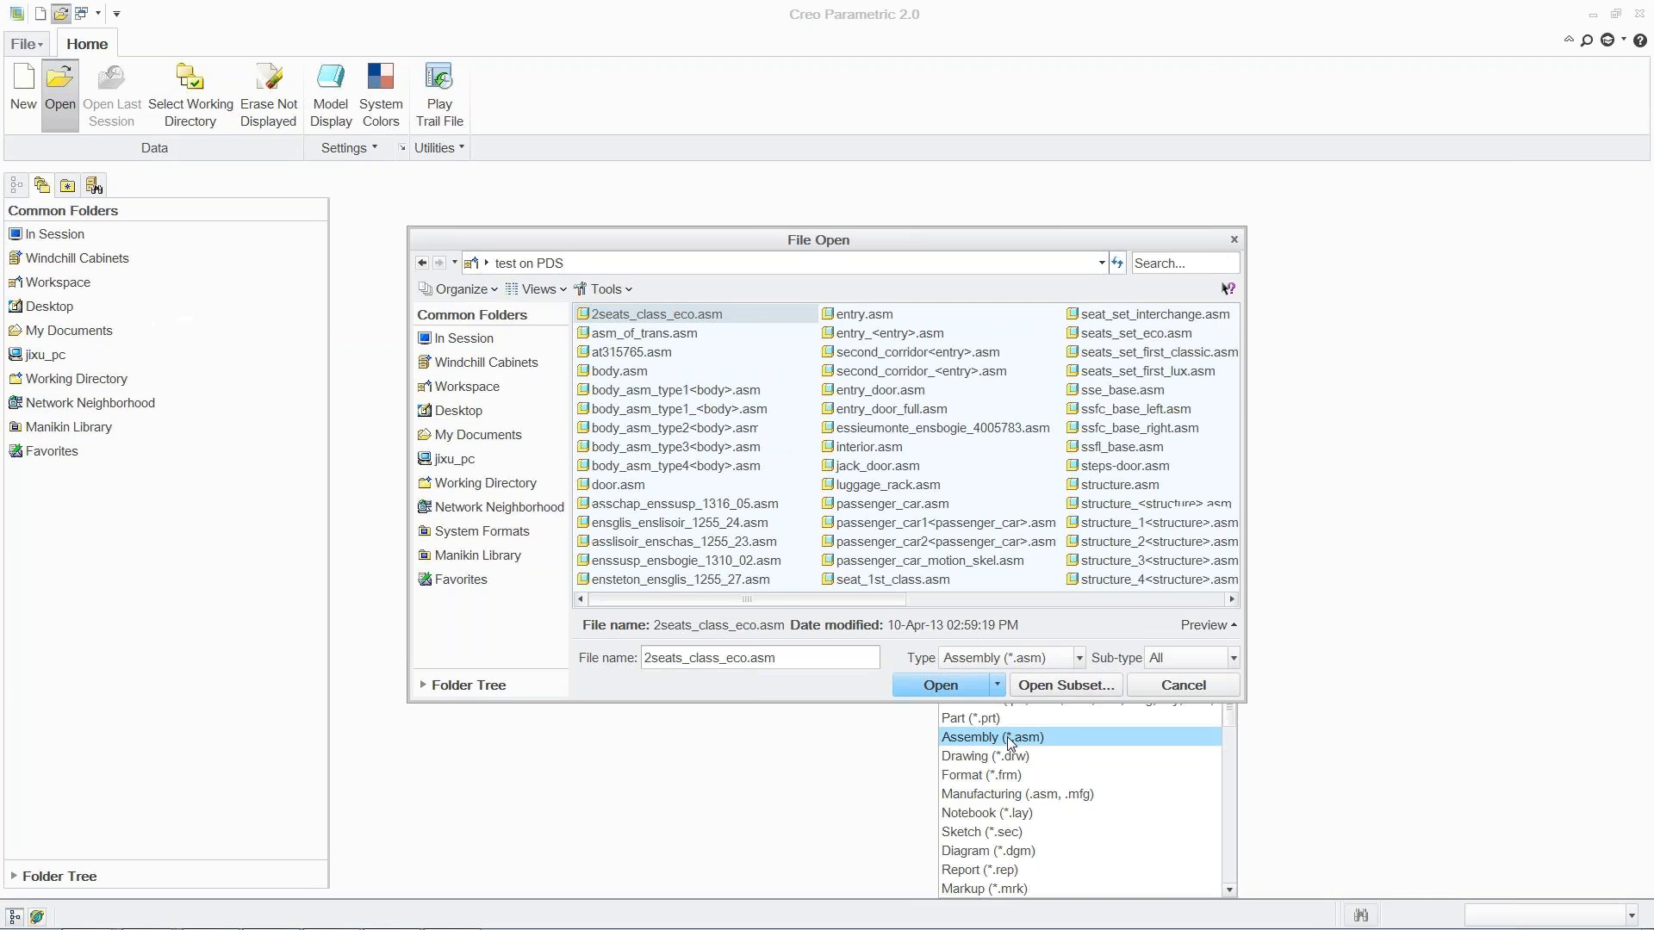
pyautogui.click(1203, 259)
pyautogui.write('t')
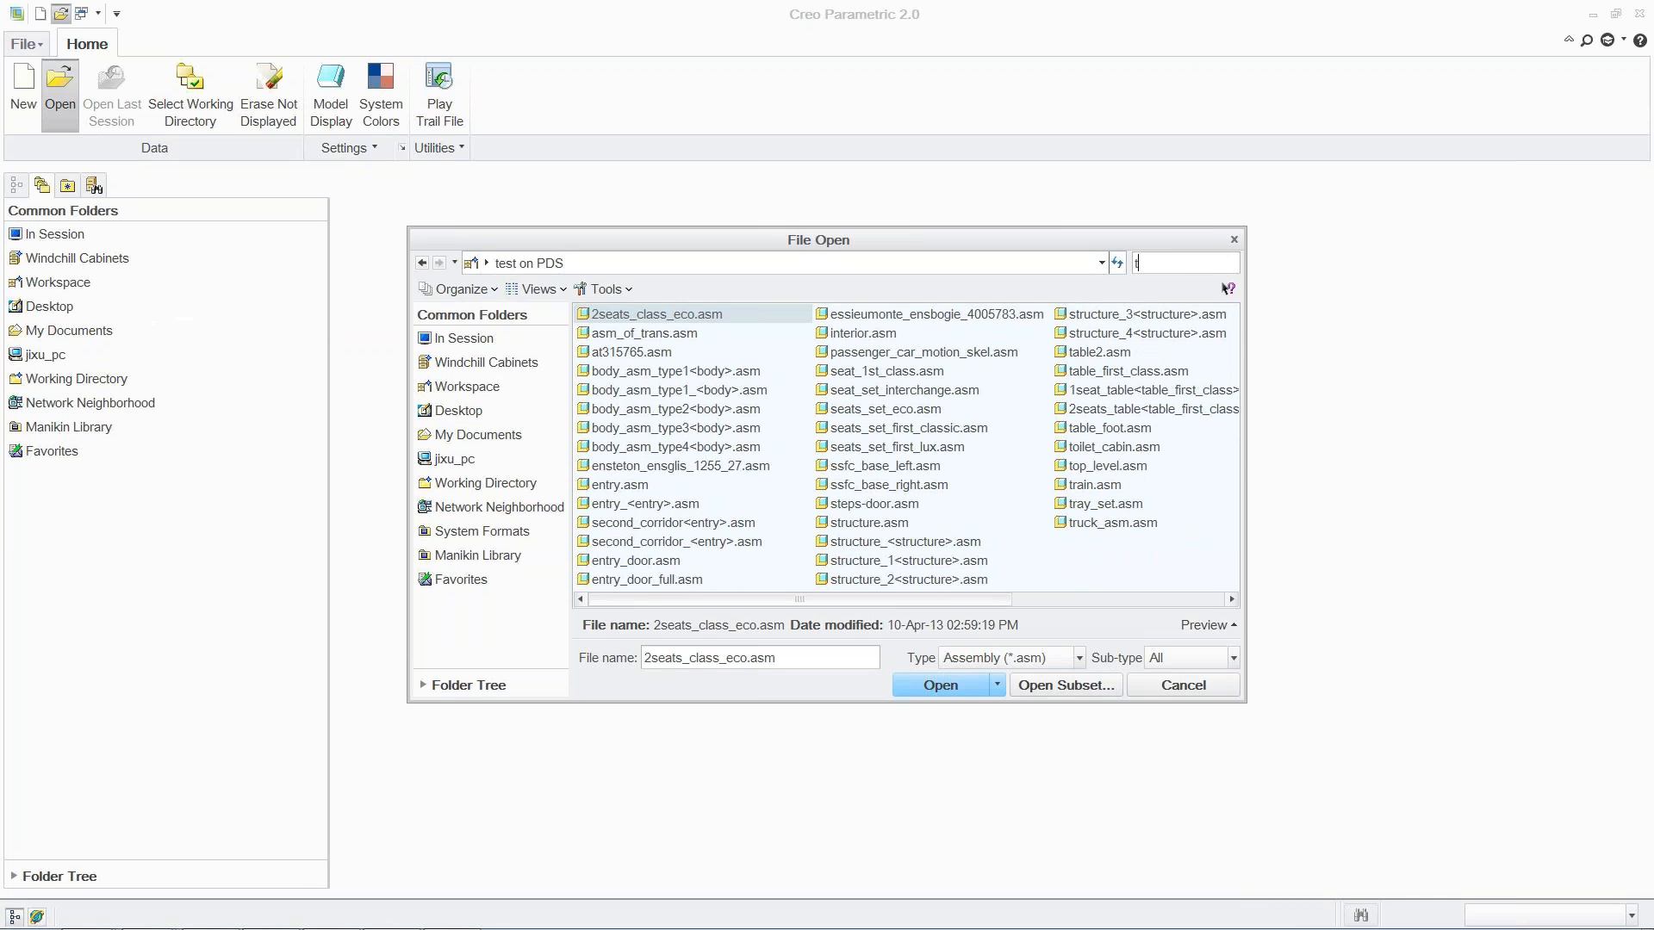
pyautogui.write('ra')
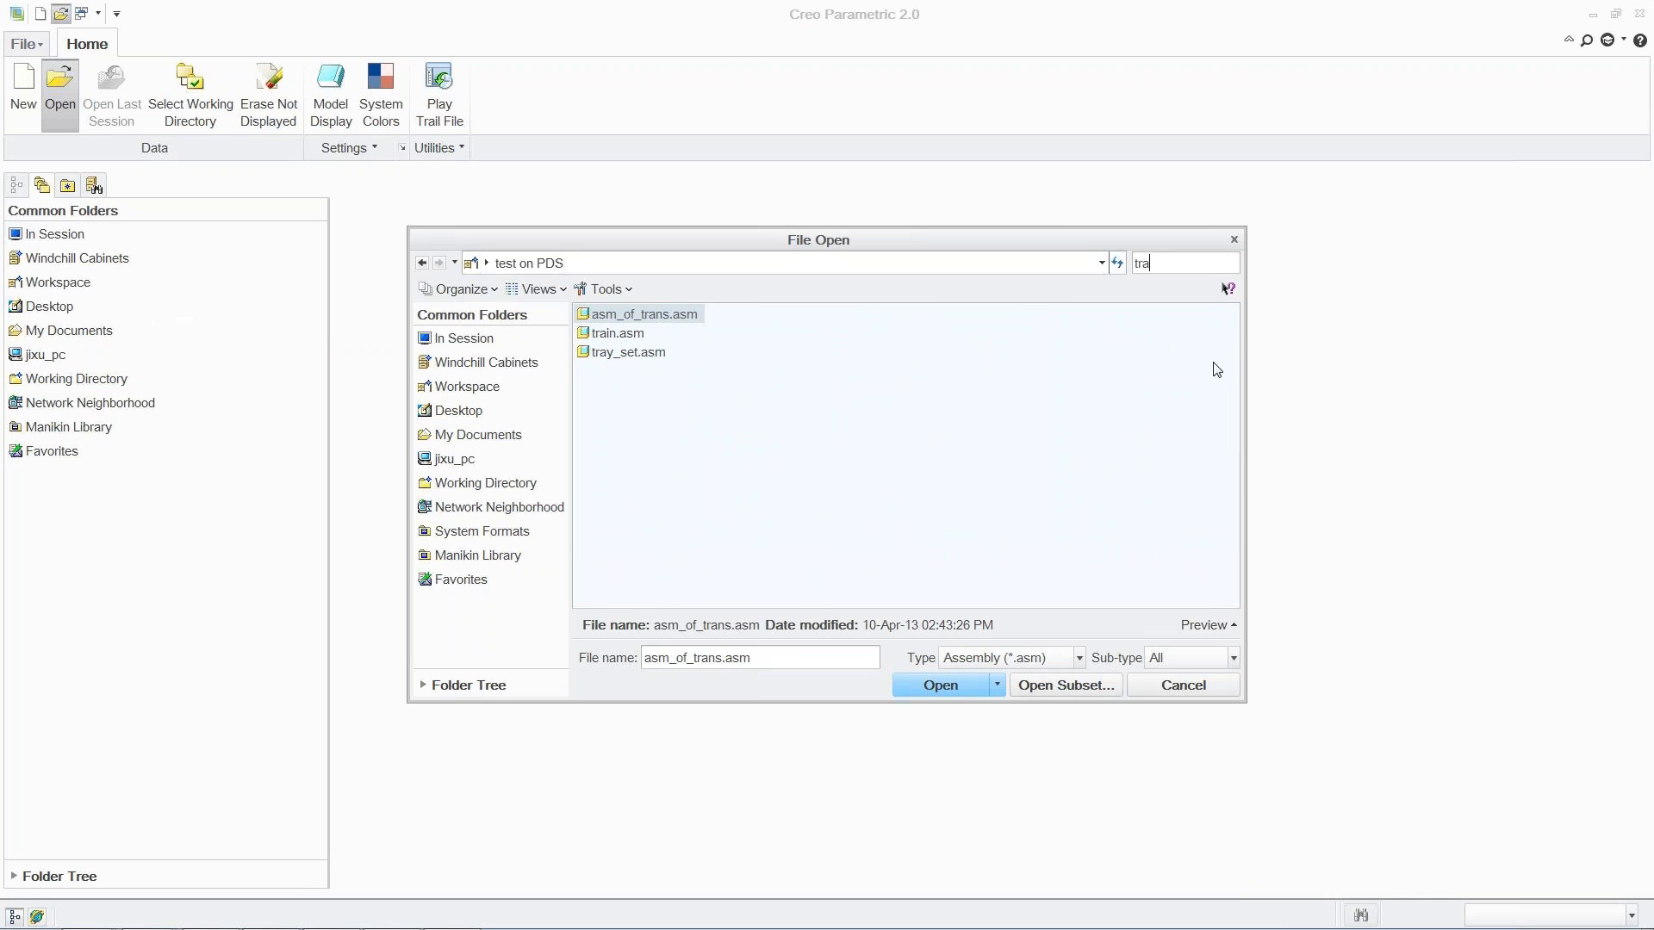
pyautogui.click(601, 334)
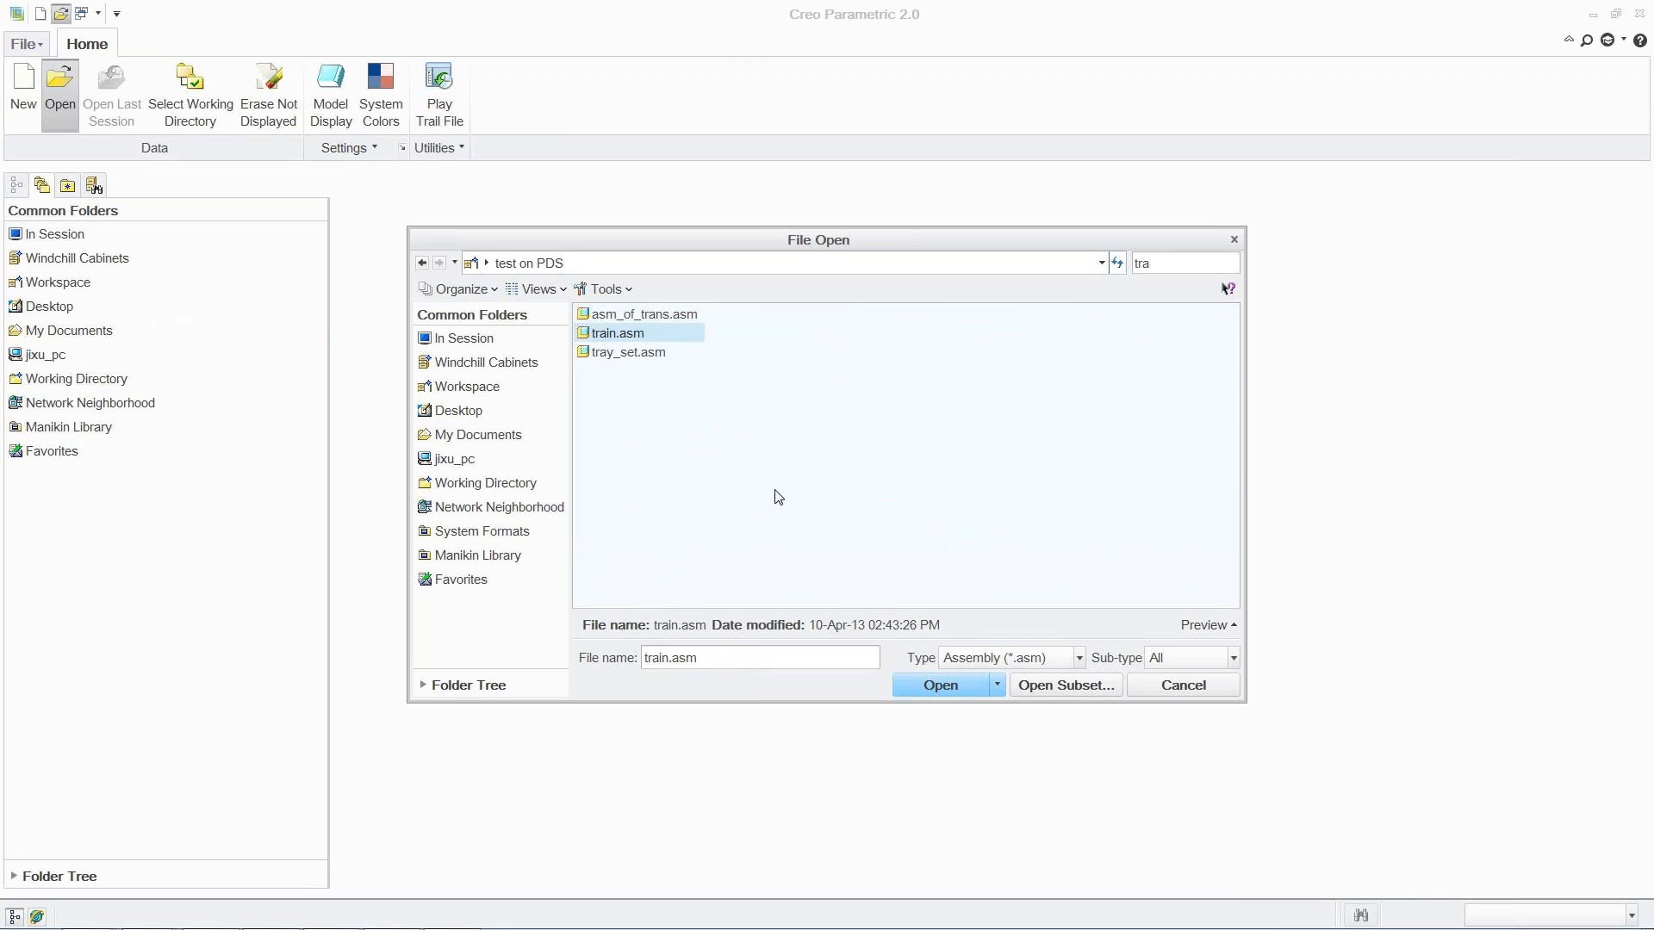
pyautogui.click(952, 691)
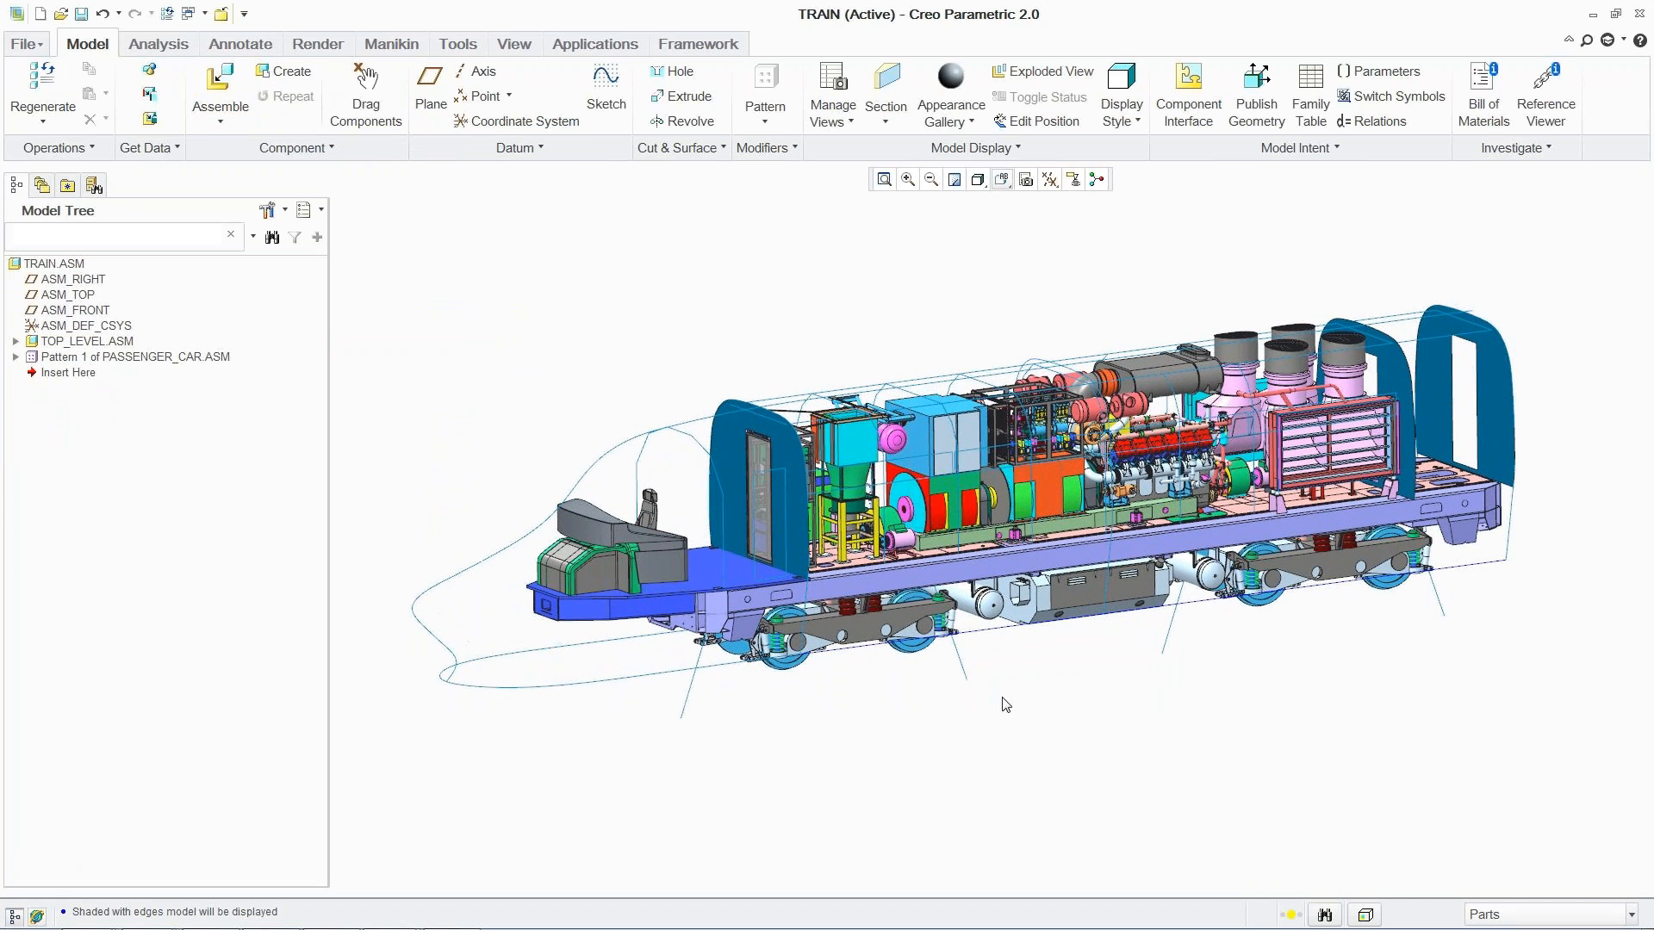
# - Expand TOP_LEVEL.ASM and highlight LOCOMOTIVE_SKEL.PRT to examine the locomotive skeleton in the model
pyautogui.click(16, 342)
pyautogui.click(119, 357)
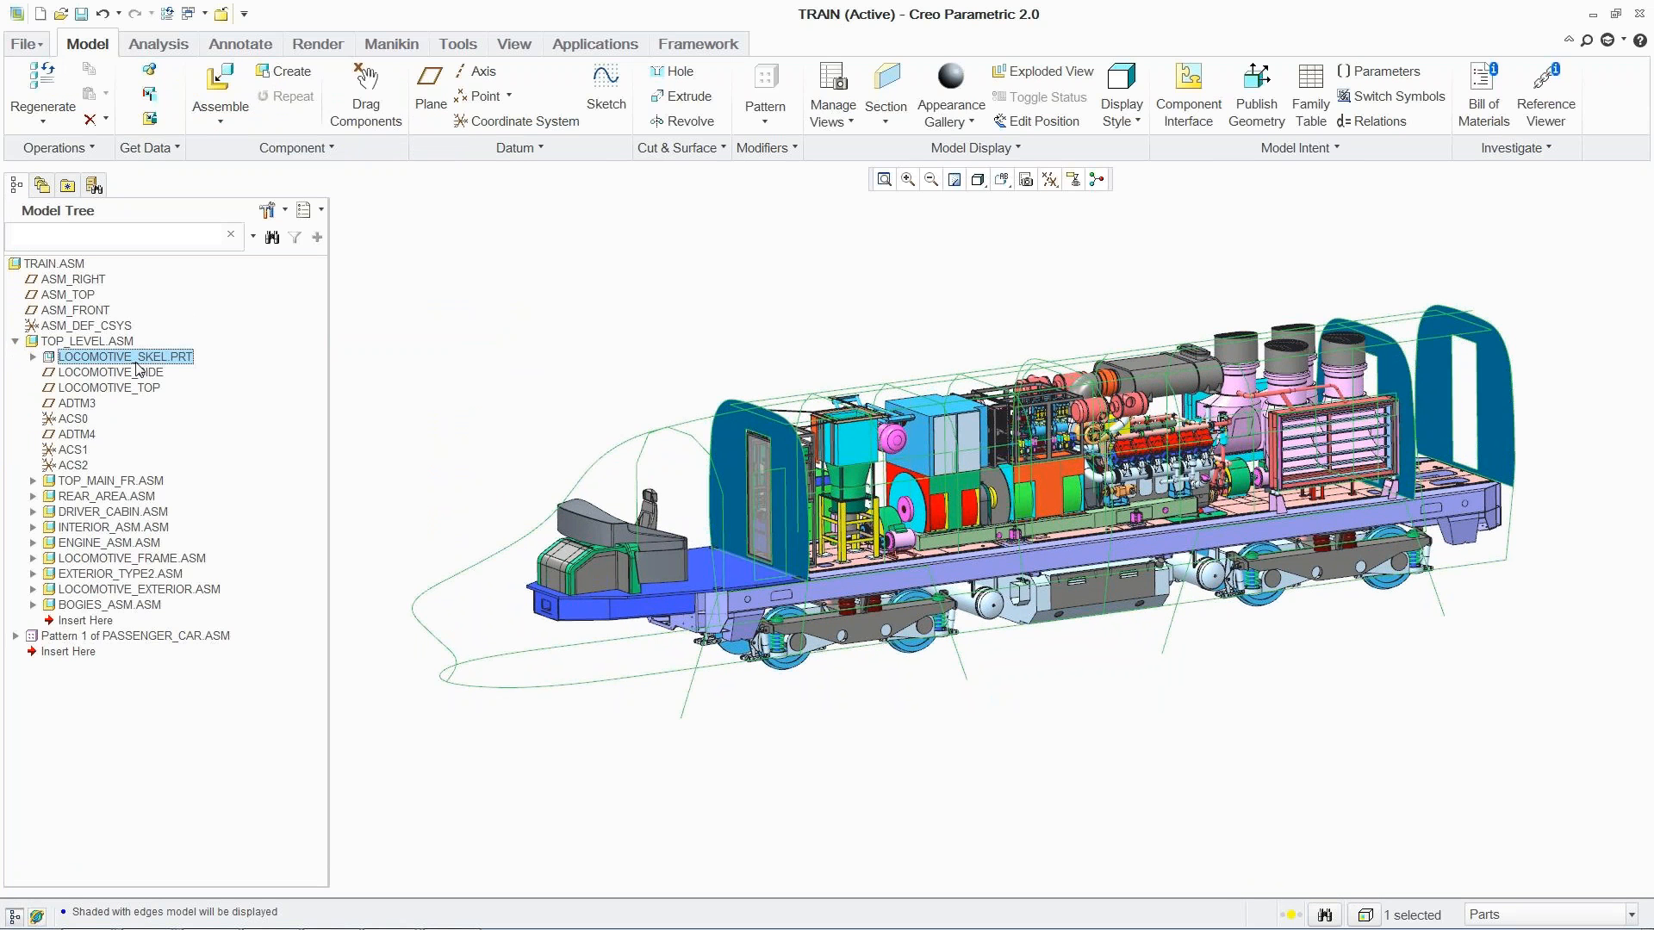
pyautogui.click(400, 394)
pyautogui.press('0')
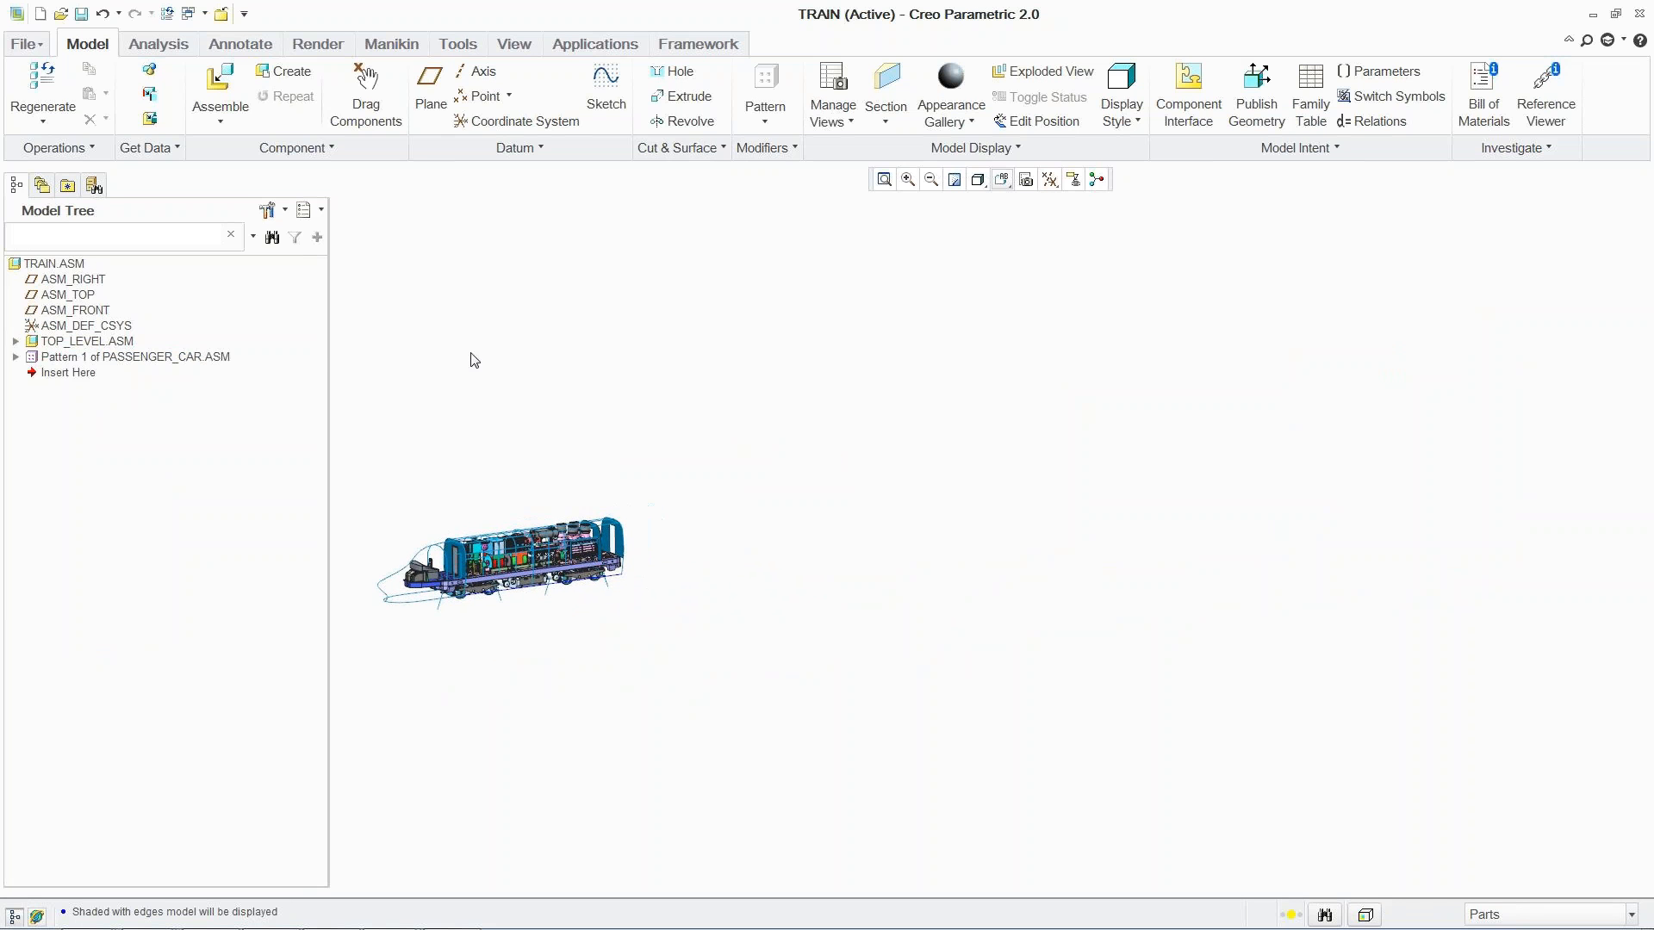
# - Unhide all three PASSENGER_CAR.ASM components in the passenger car pattern
pyautogui.click(15, 358)
pyautogui.click(86, 373)
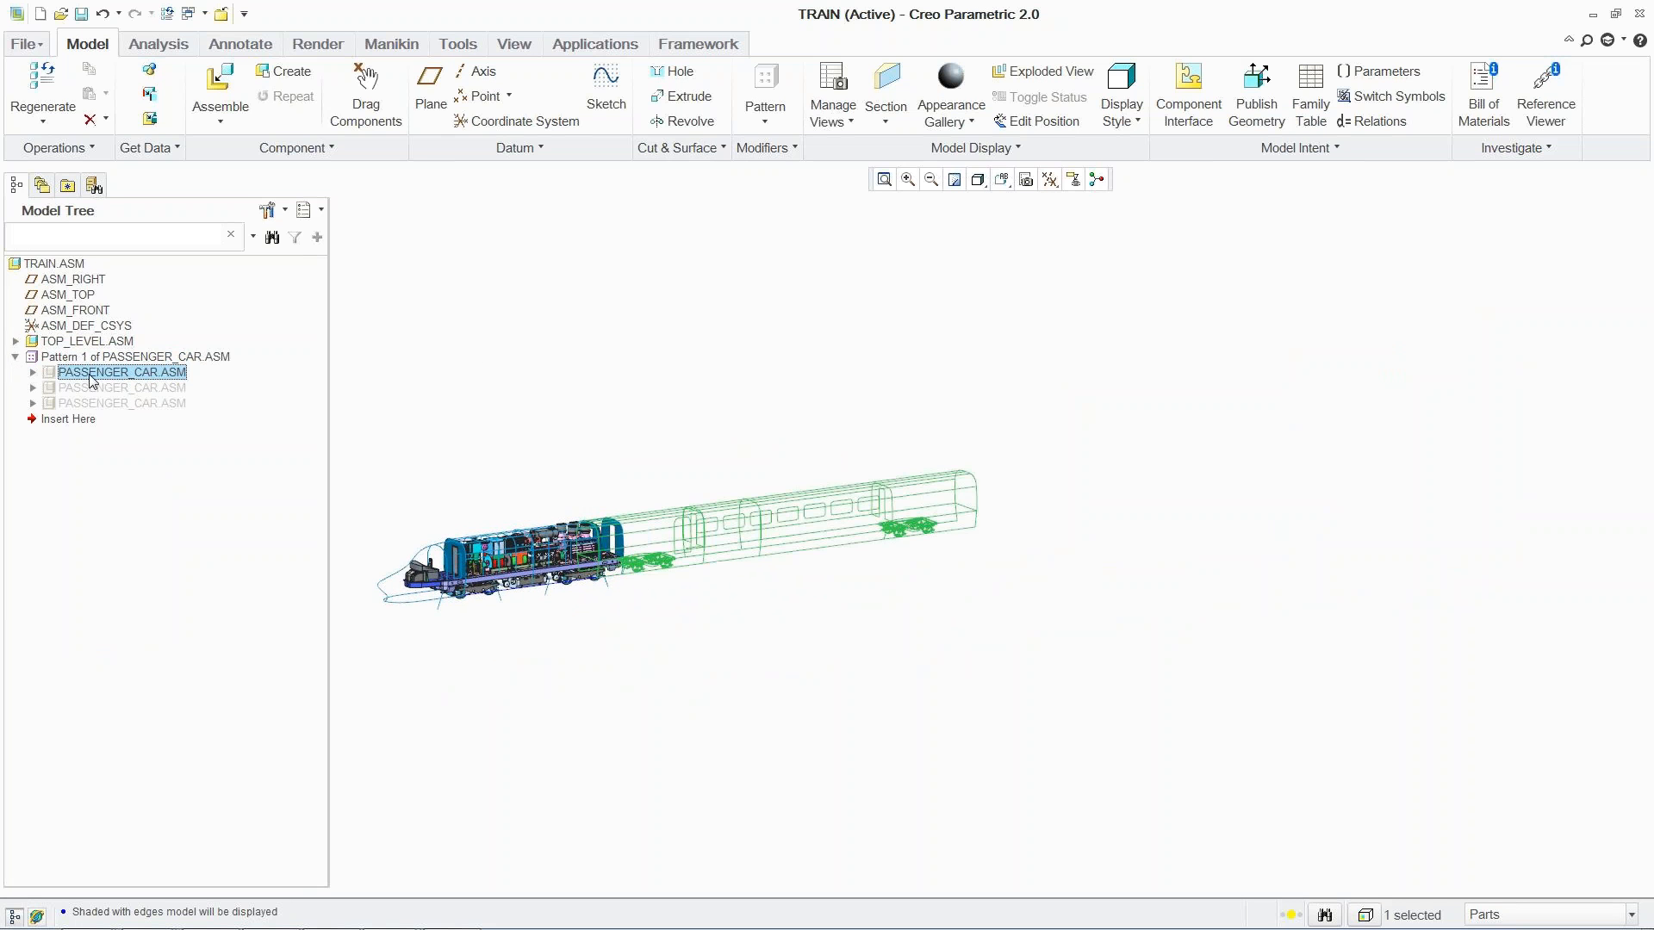
pyautogui.keyDown('ctrl'); pyautogui.click(105, 393); pyautogui.keyUp('ctrl')
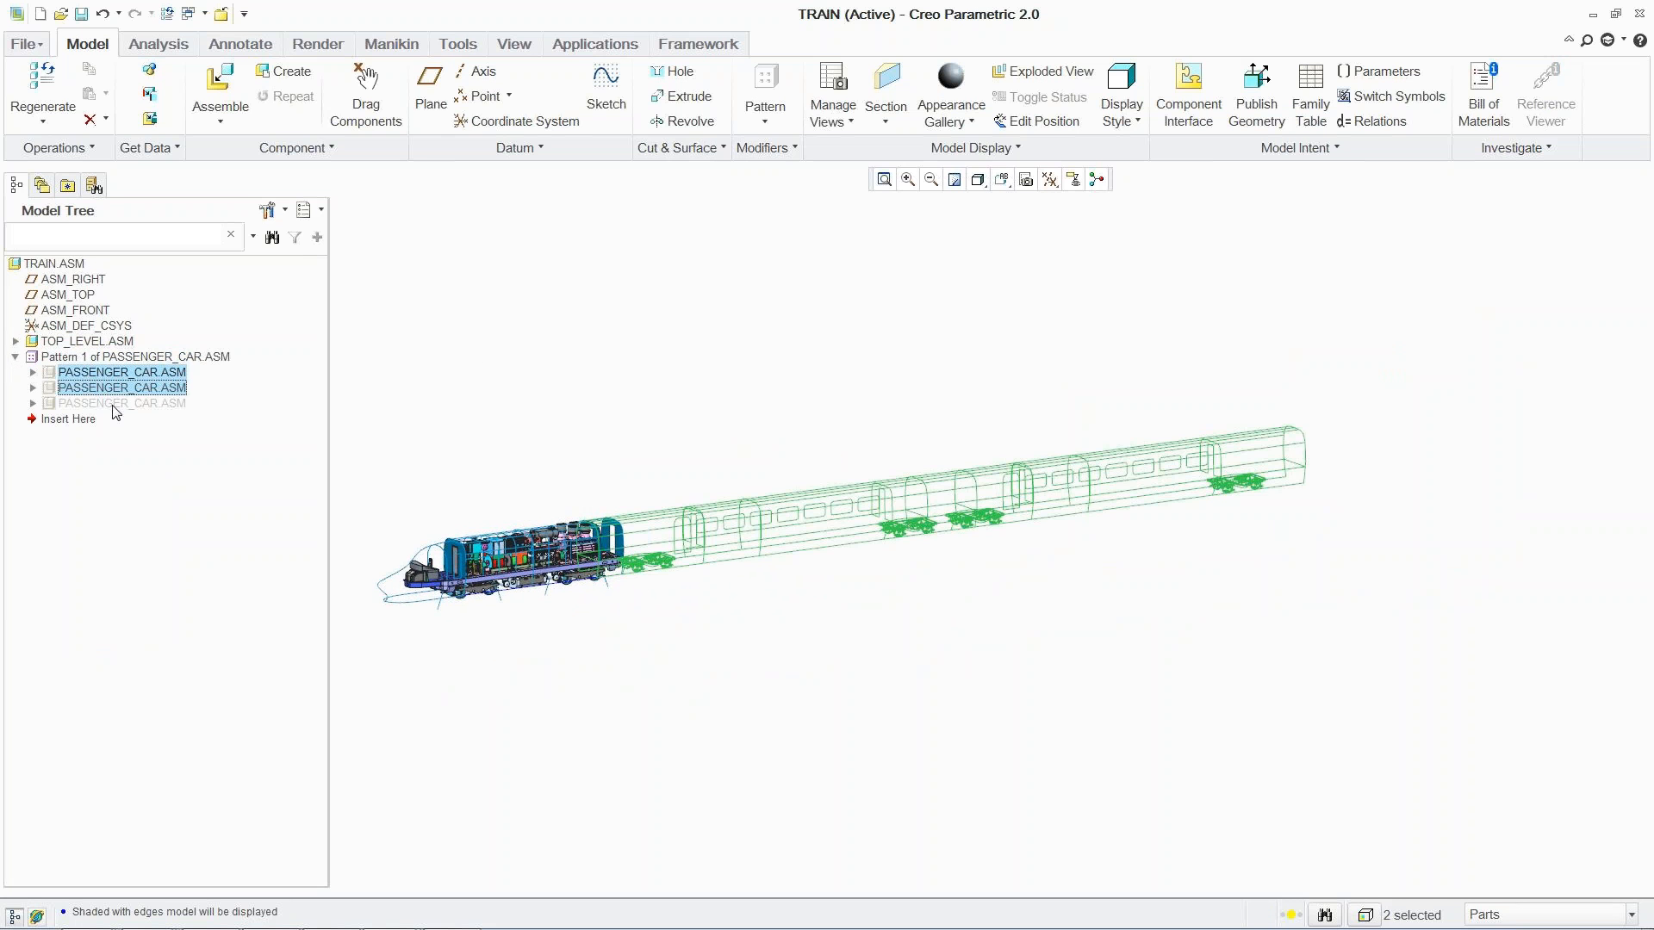
pyautogui.keyDown('ctrl'); pyautogui.click(112, 404); pyautogui.keyUp('ctrl')
pyautogui.click(445, 444)
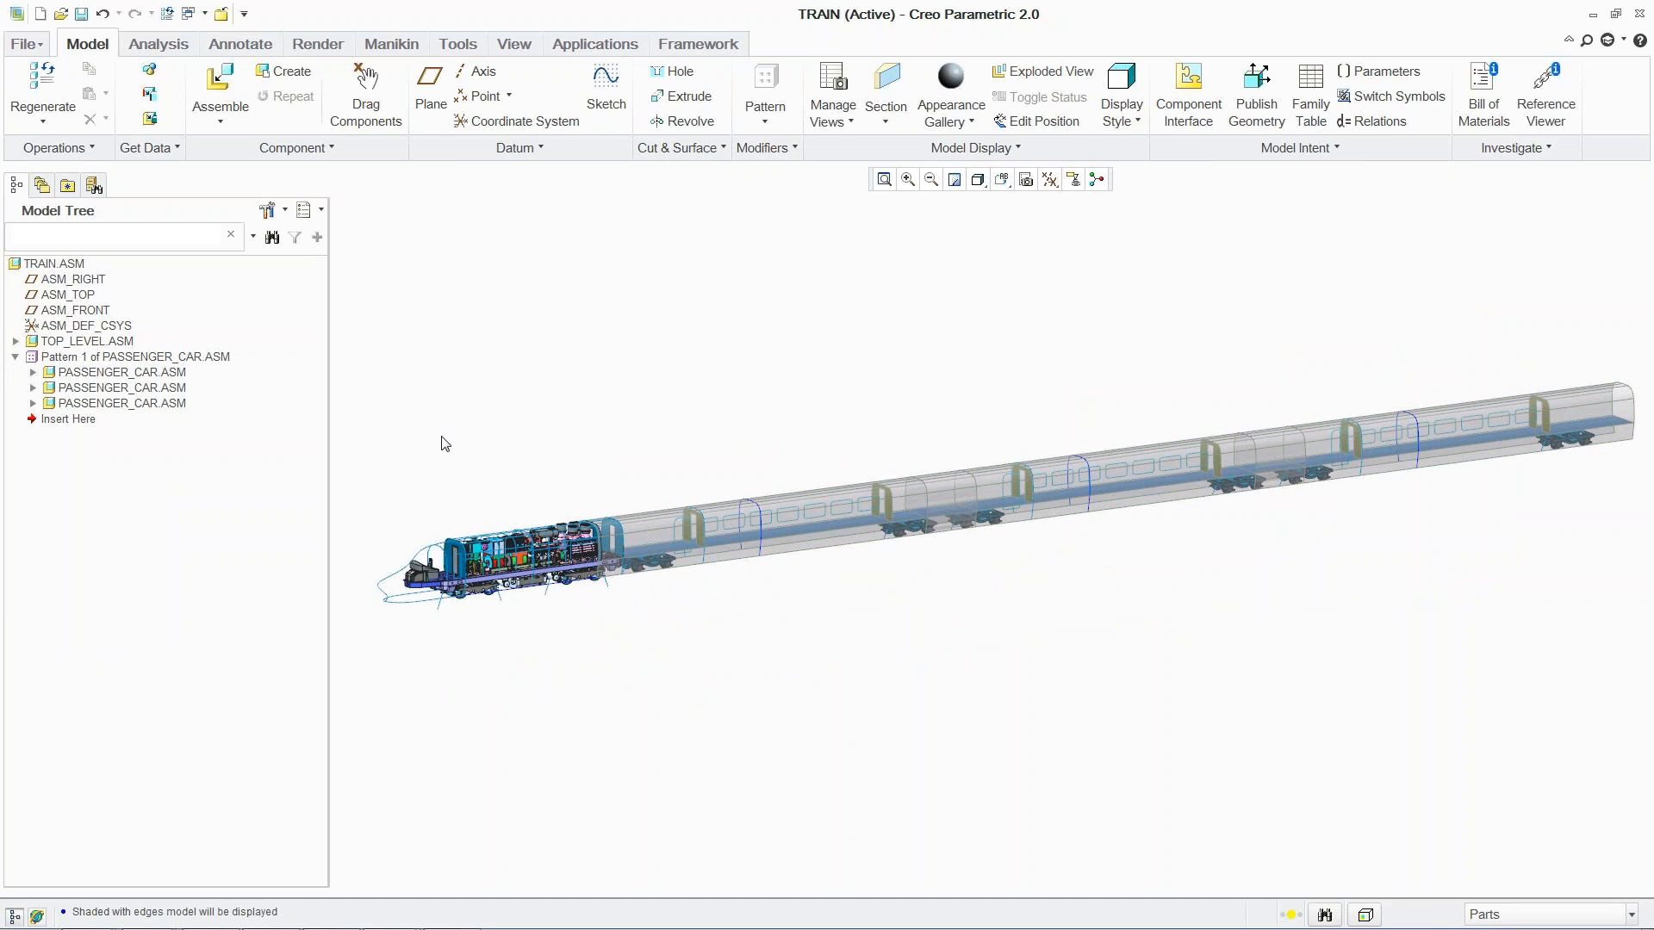
# - Create a Publish Geometry feature in the active PASSENGER_CAR_SKEL.PRT and add the floor quilt F47 as its surface set
pyautogui.scroll(-5, 442, 439)
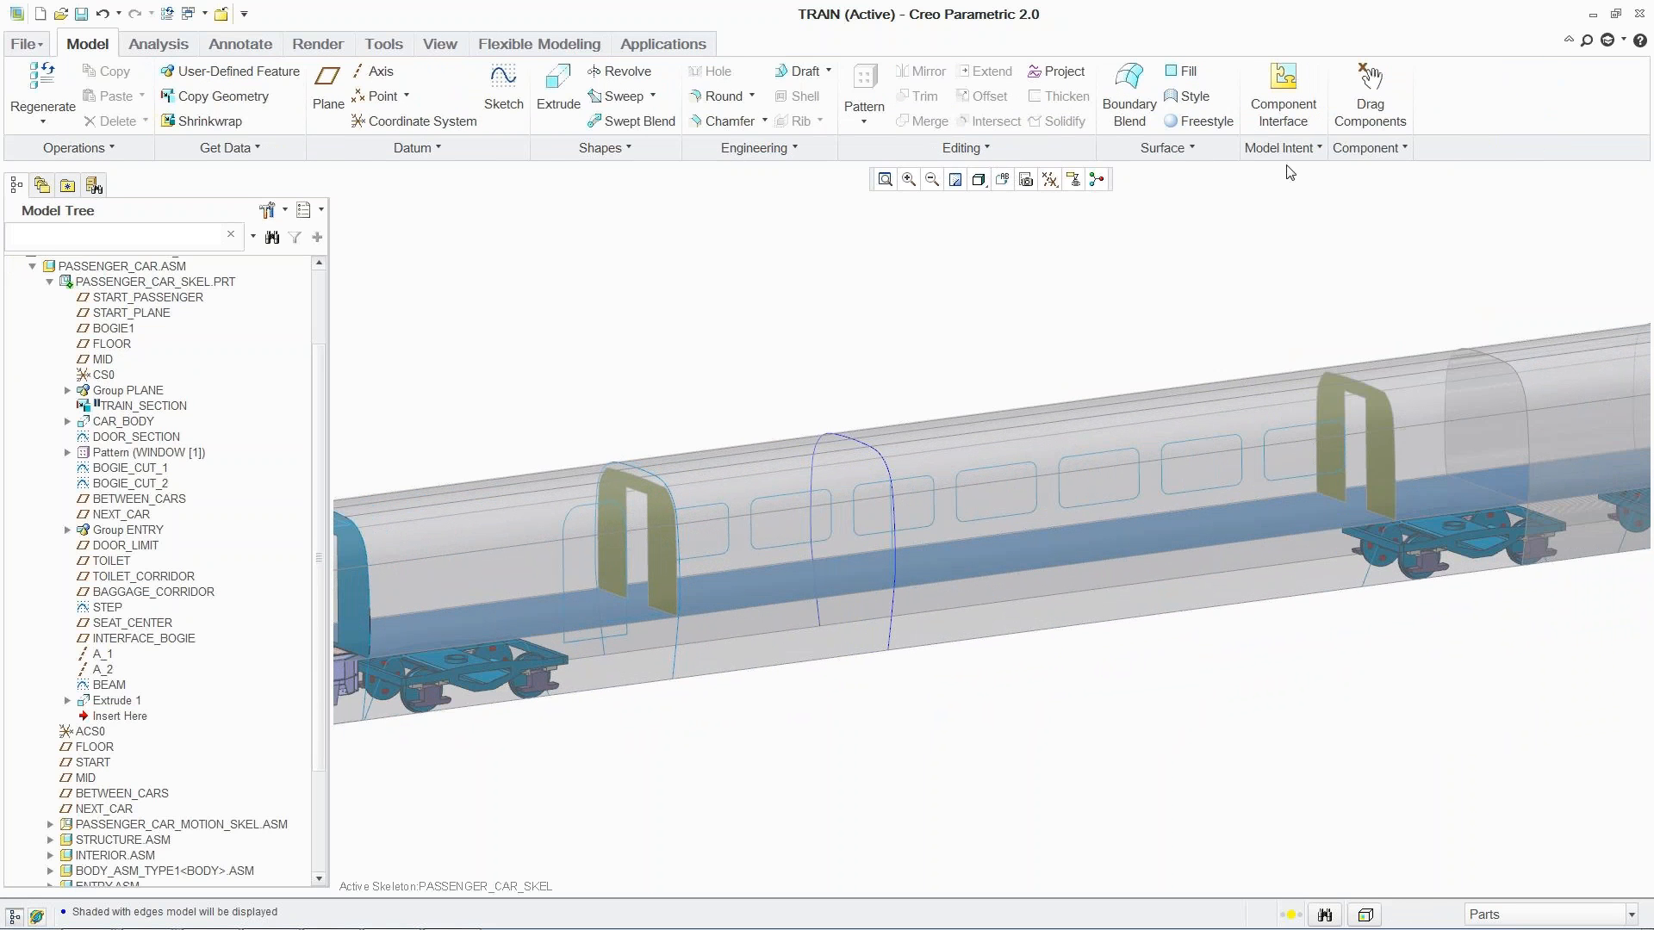
pyautogui.click(1281, 148)
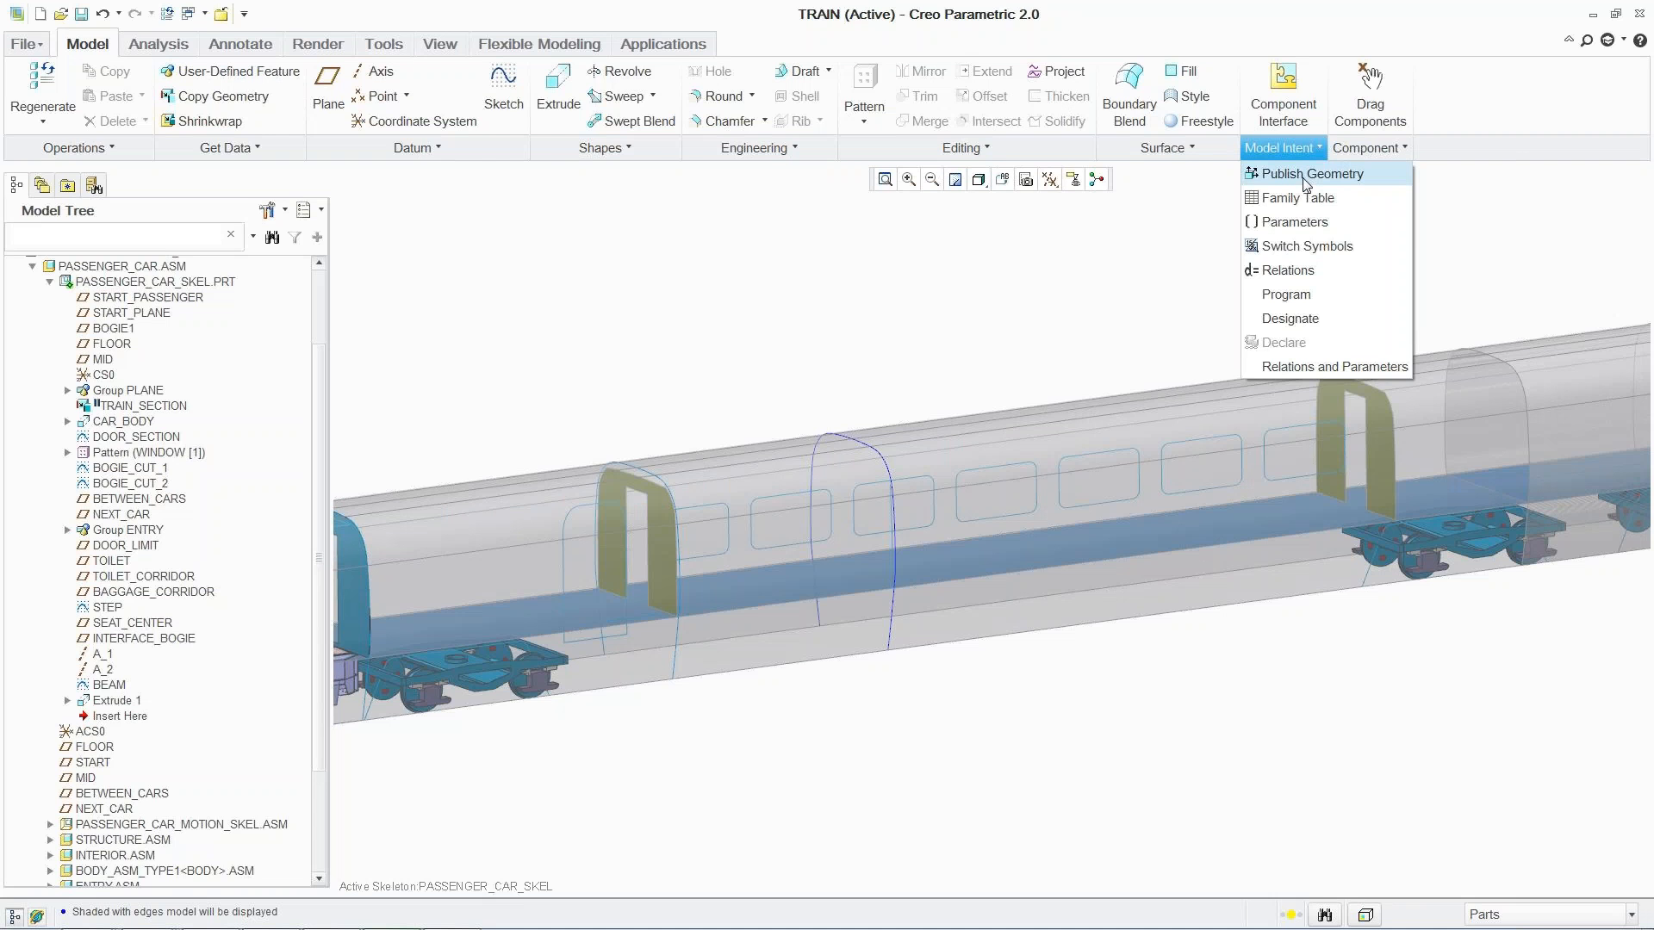
pyautogui.click(1306, 175)
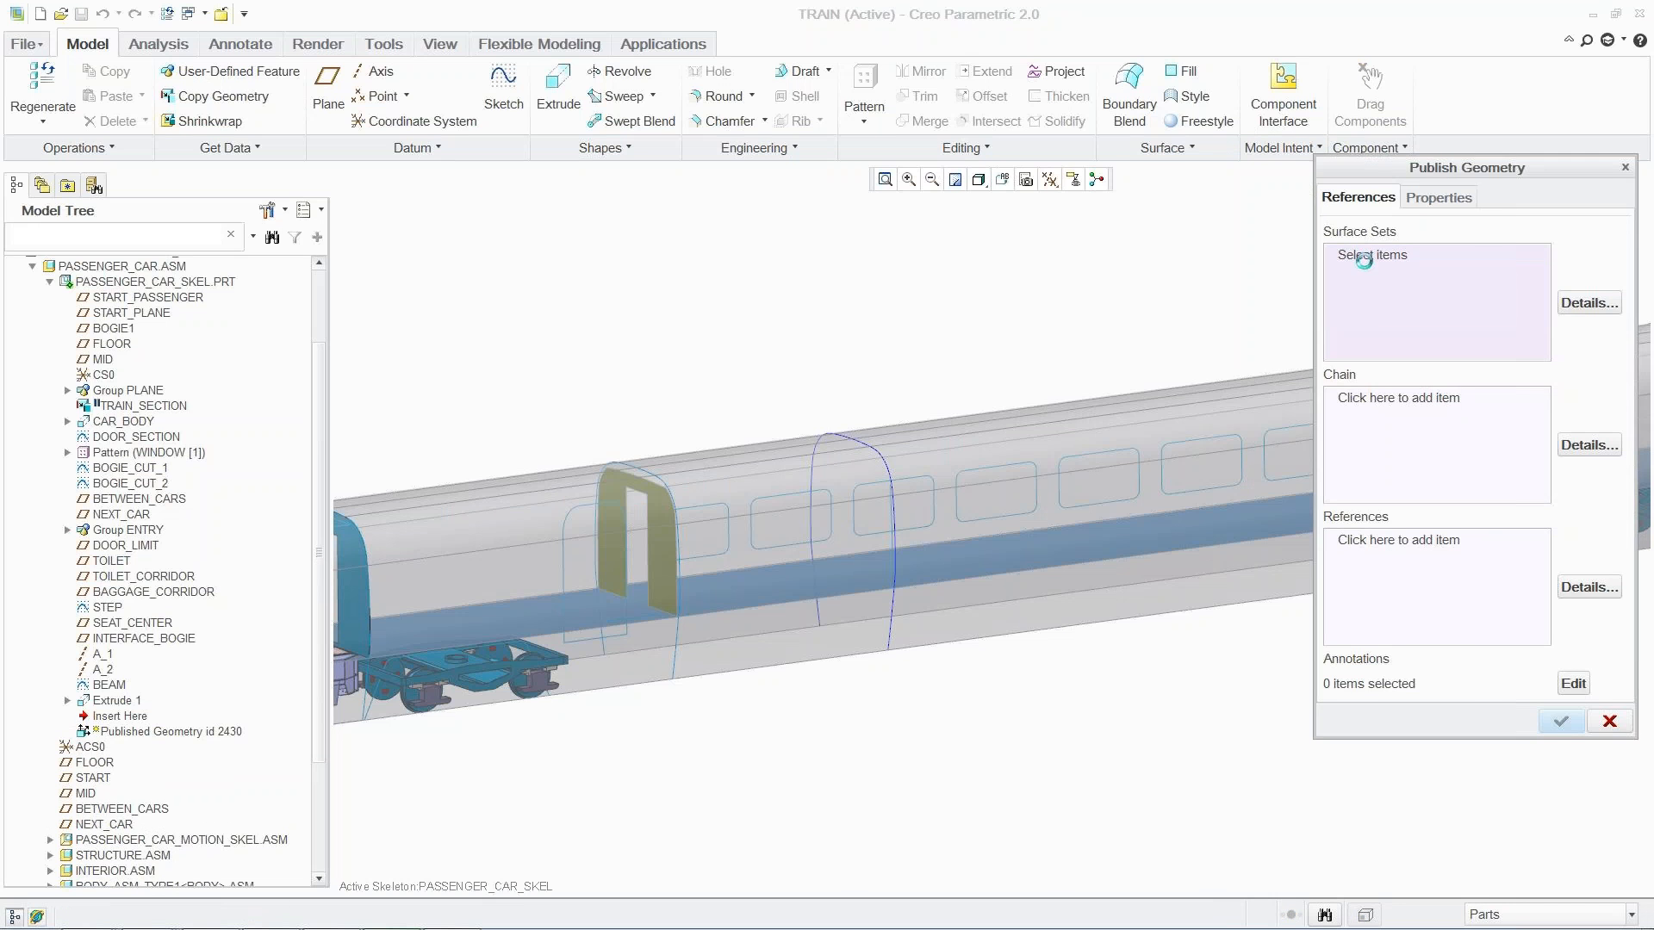
pyautogui.rightClick(1131, 648)
pyautogui.click(1155, 677)
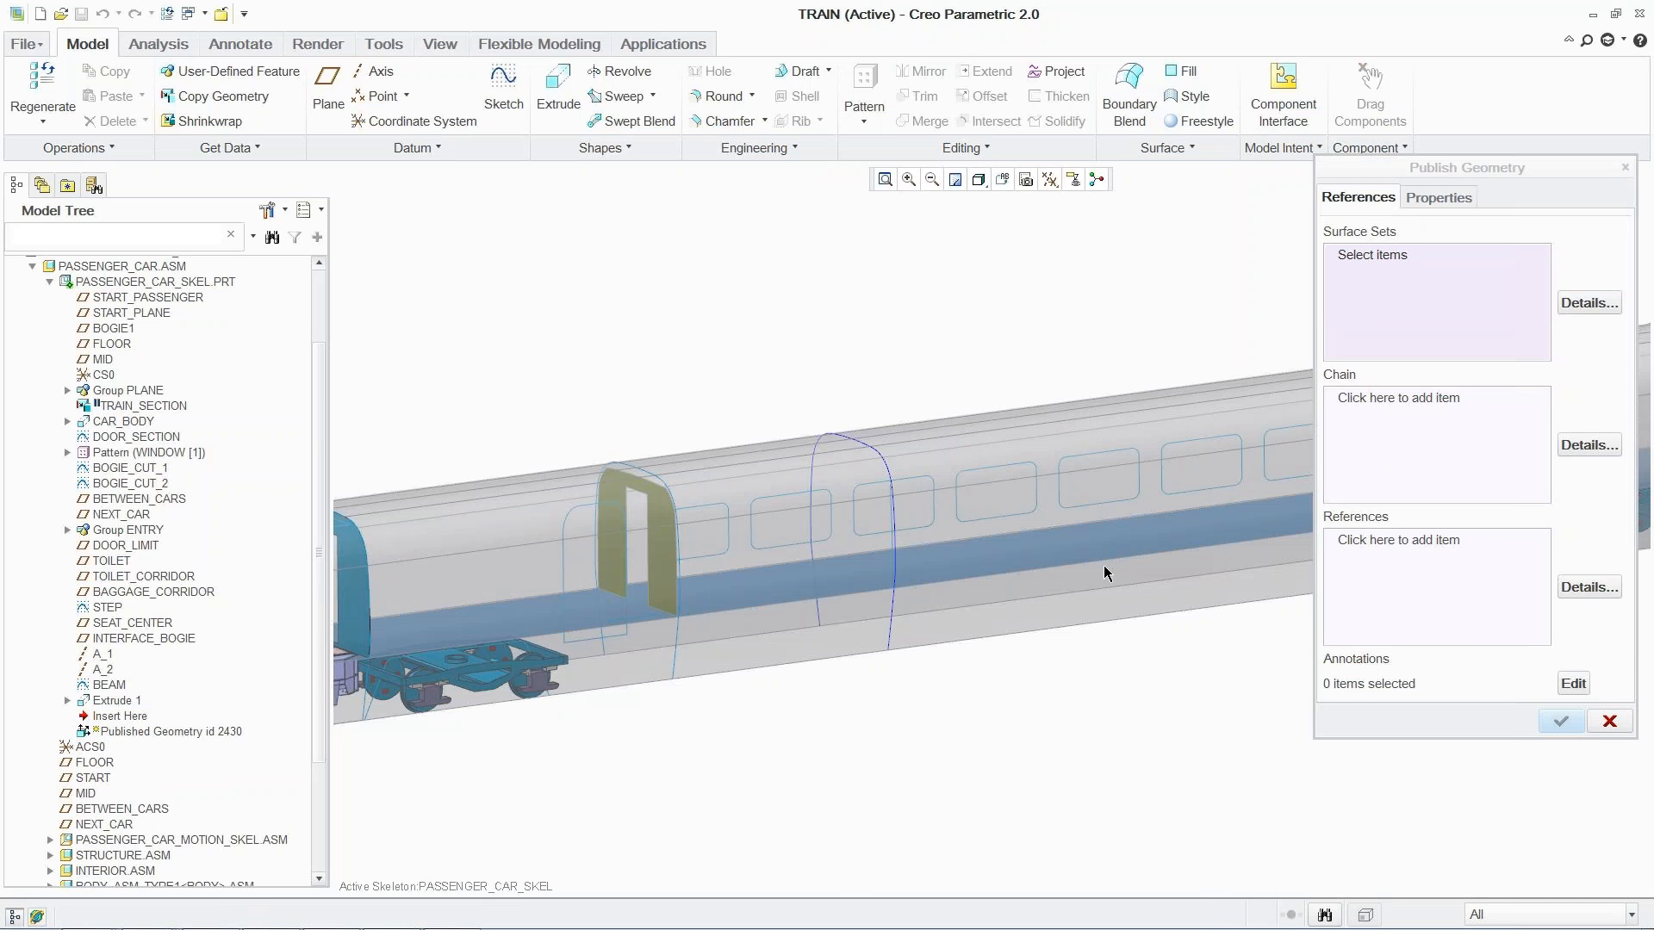
pyautogui.click(1089, 535)
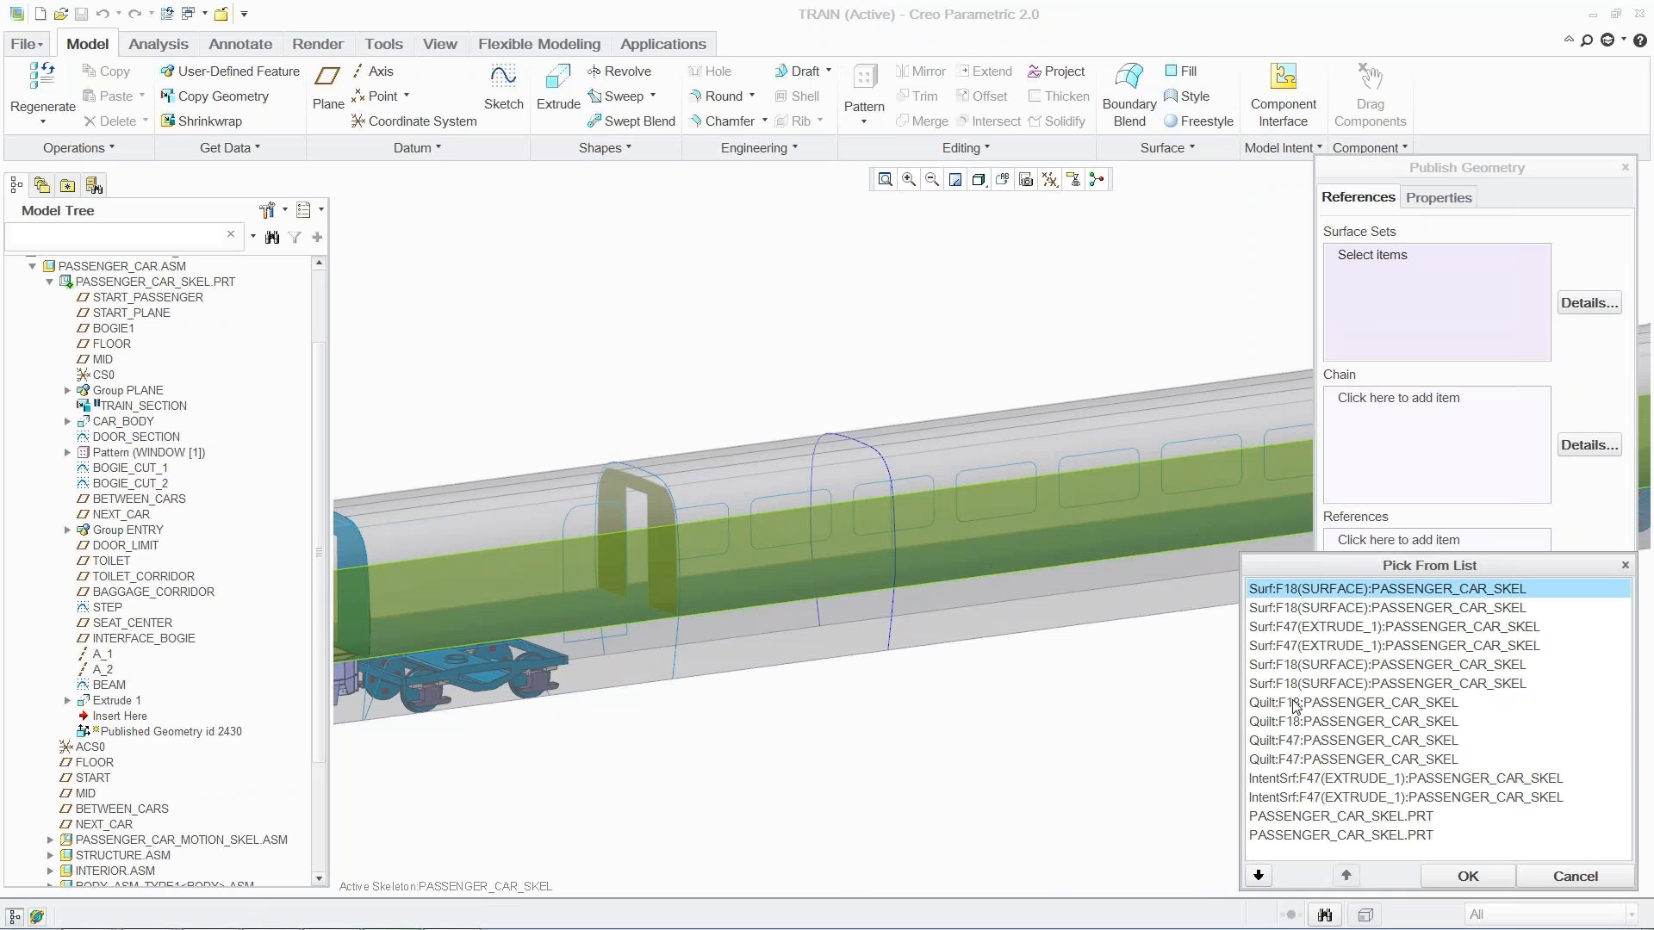
pyautogui.click(1326, 759)
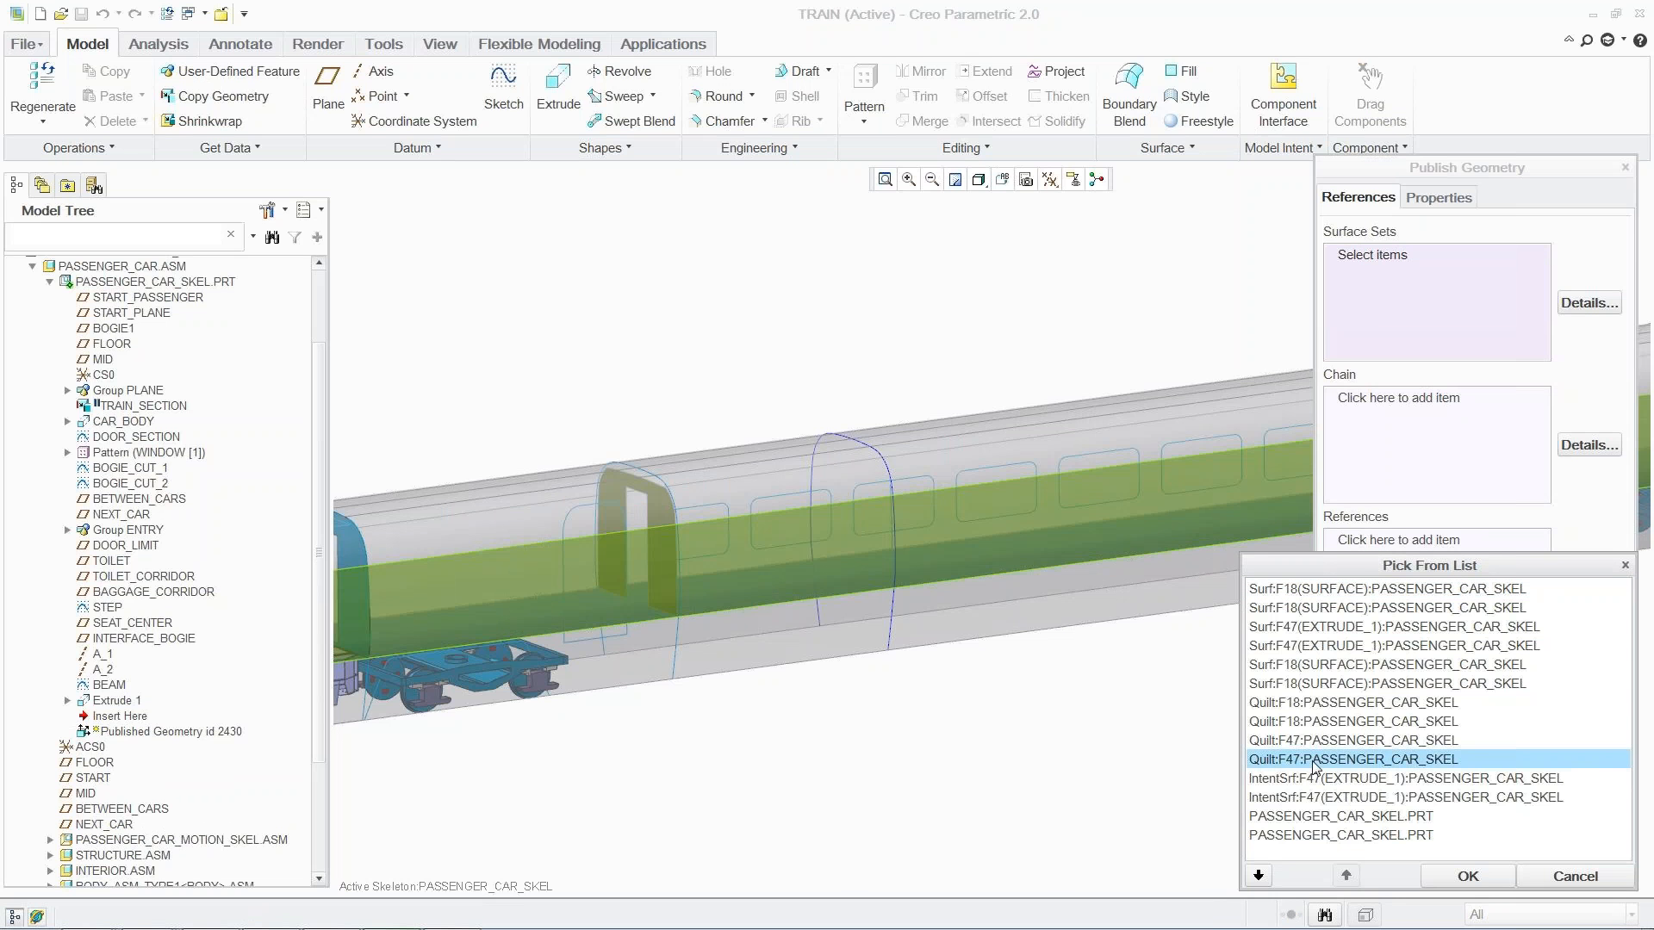
pyautogui.click(1468, 876)
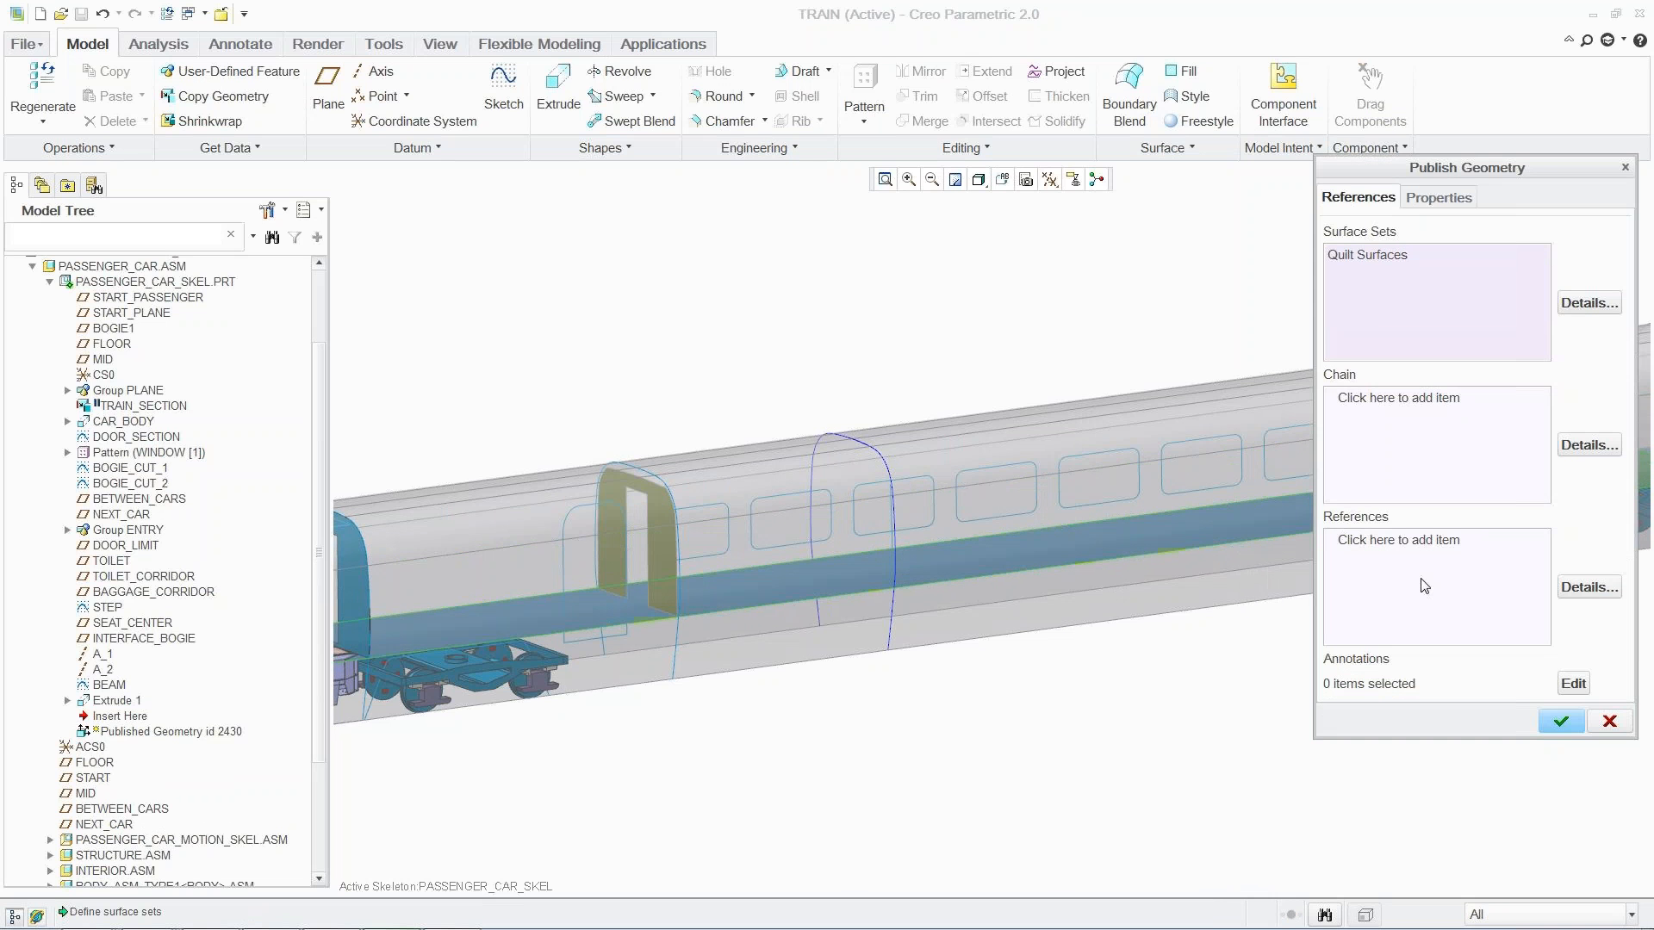
# - Add the outline of the window nearest the front entry and the adjacent door section curve as published chains
pyautogui.click(1404, 401)
pyautogui.click(711, 556)
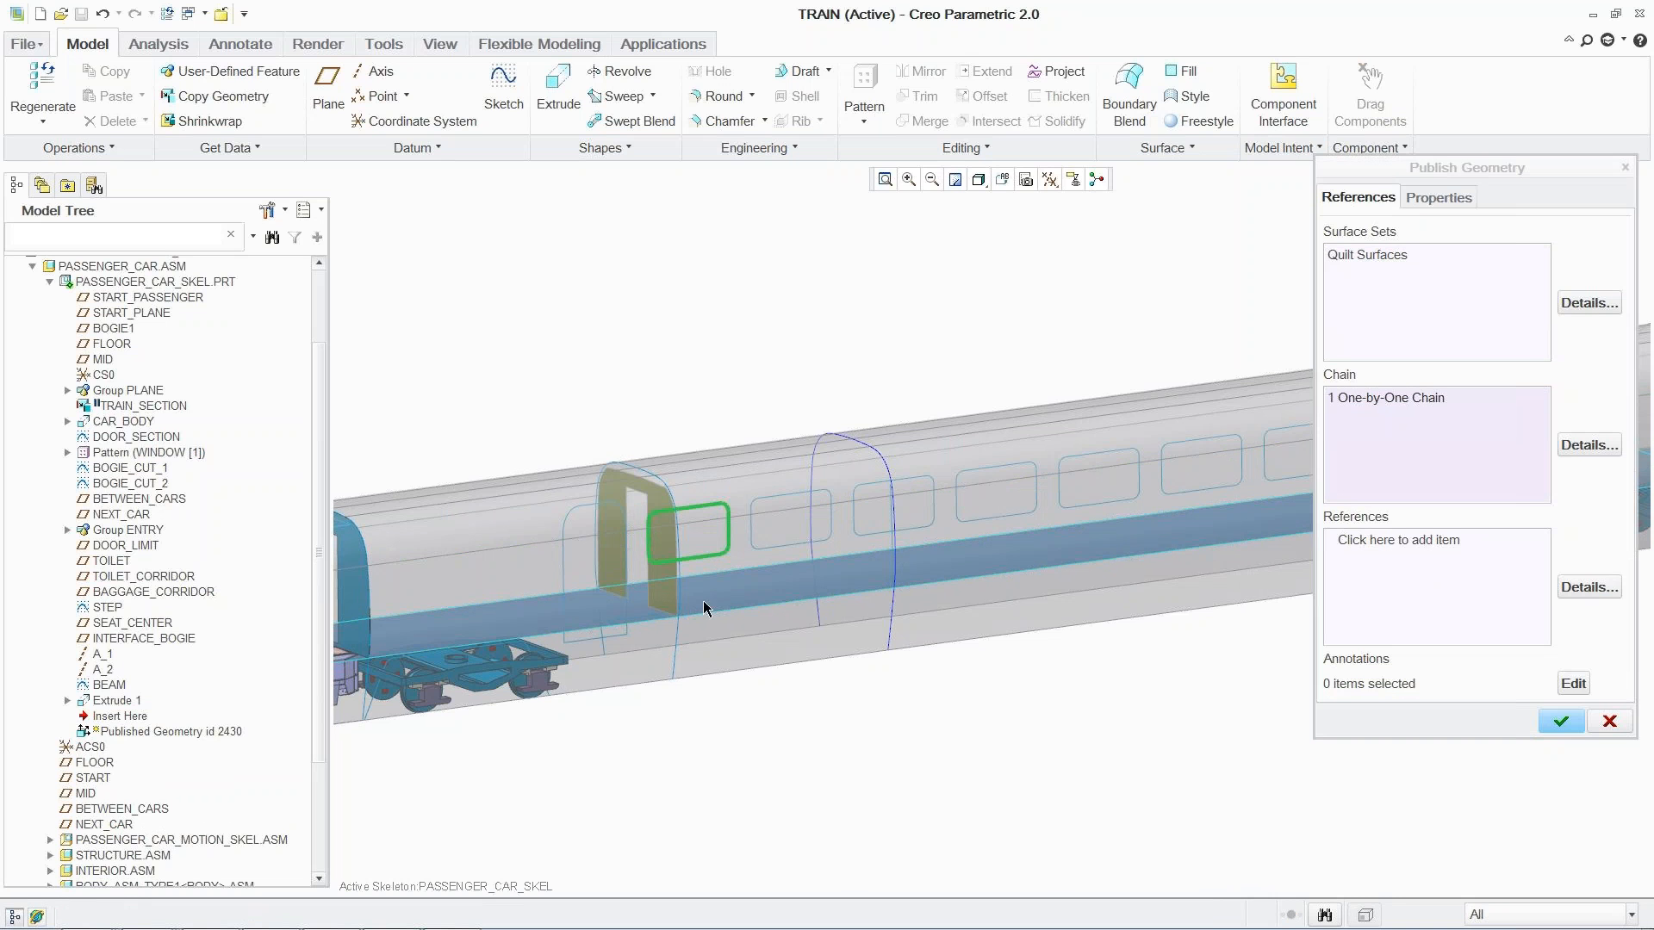
pyautogui.keyDown('ctrl'); pyautogui.click(675, 671); pyautogui.keyUp('ctrl')
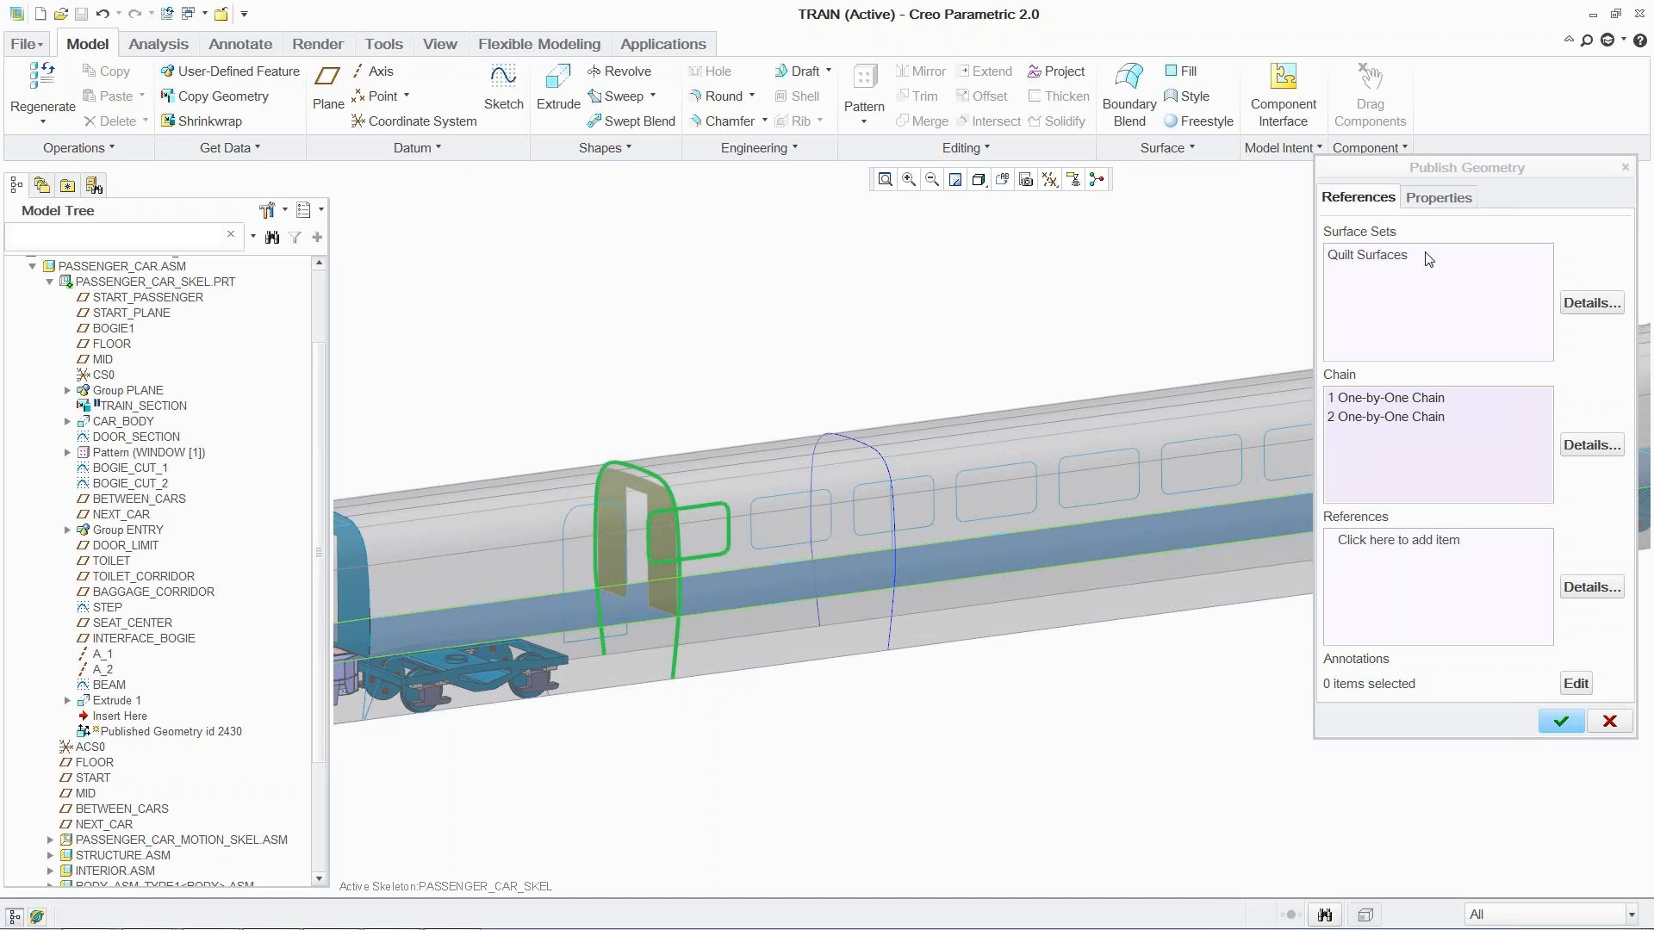
# - Name the published geometry For_Structure and complete the feature
pyautogui.click(1436, 203)
pyautogui.write('For_Structure')
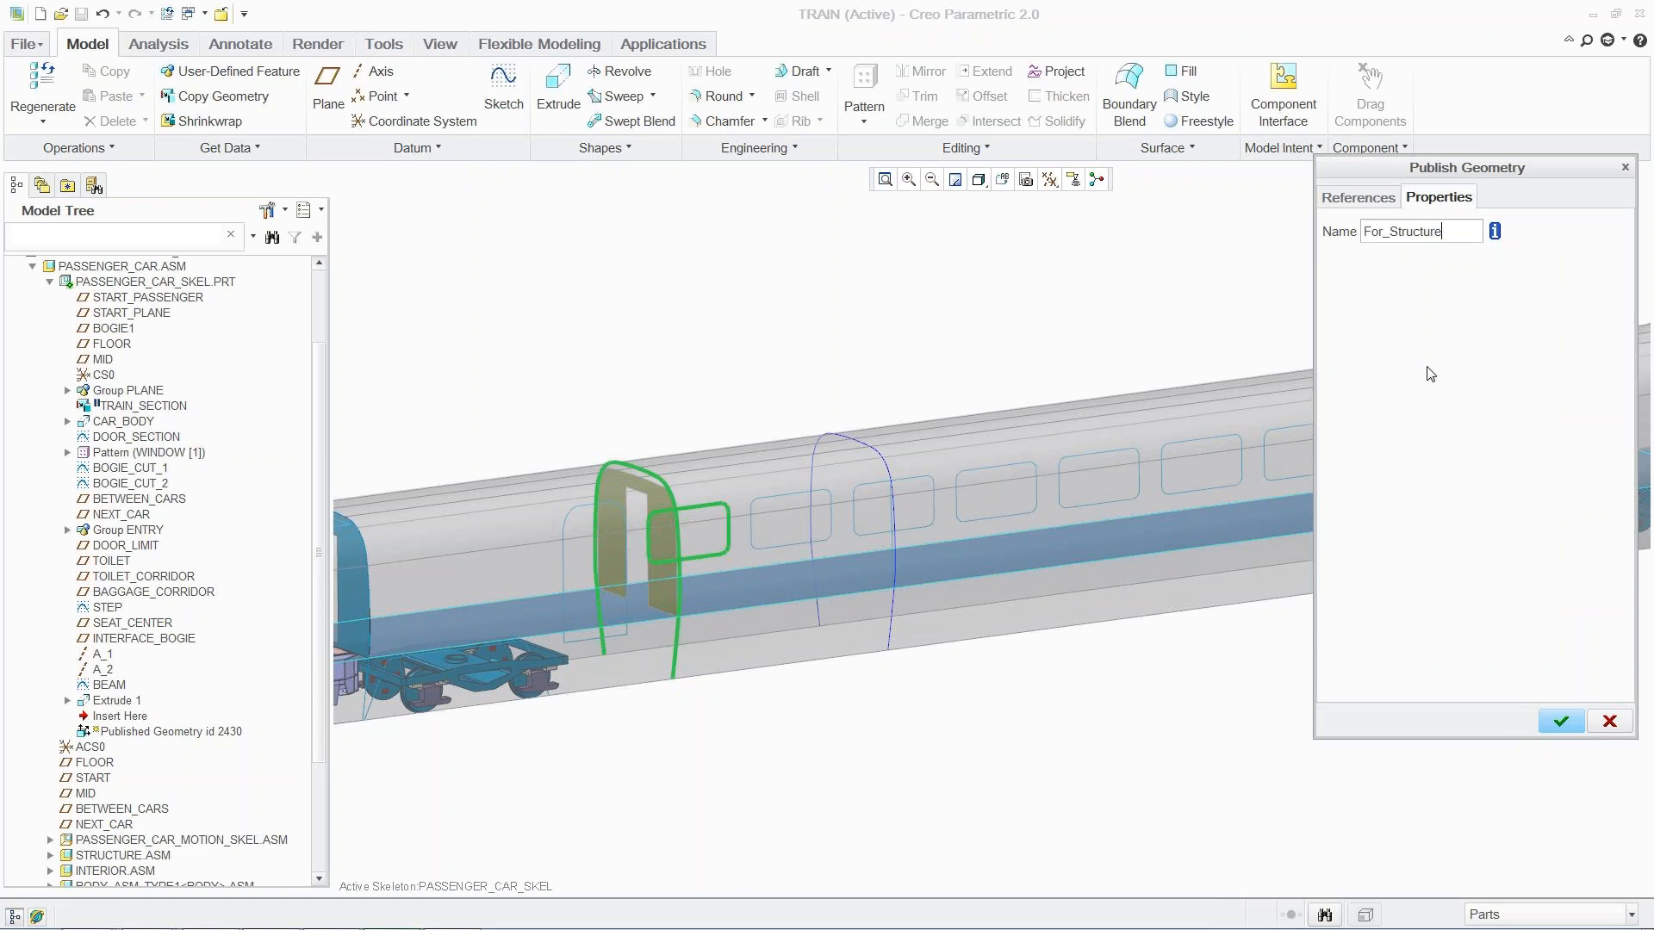
pyautogui.click(1560, 721)
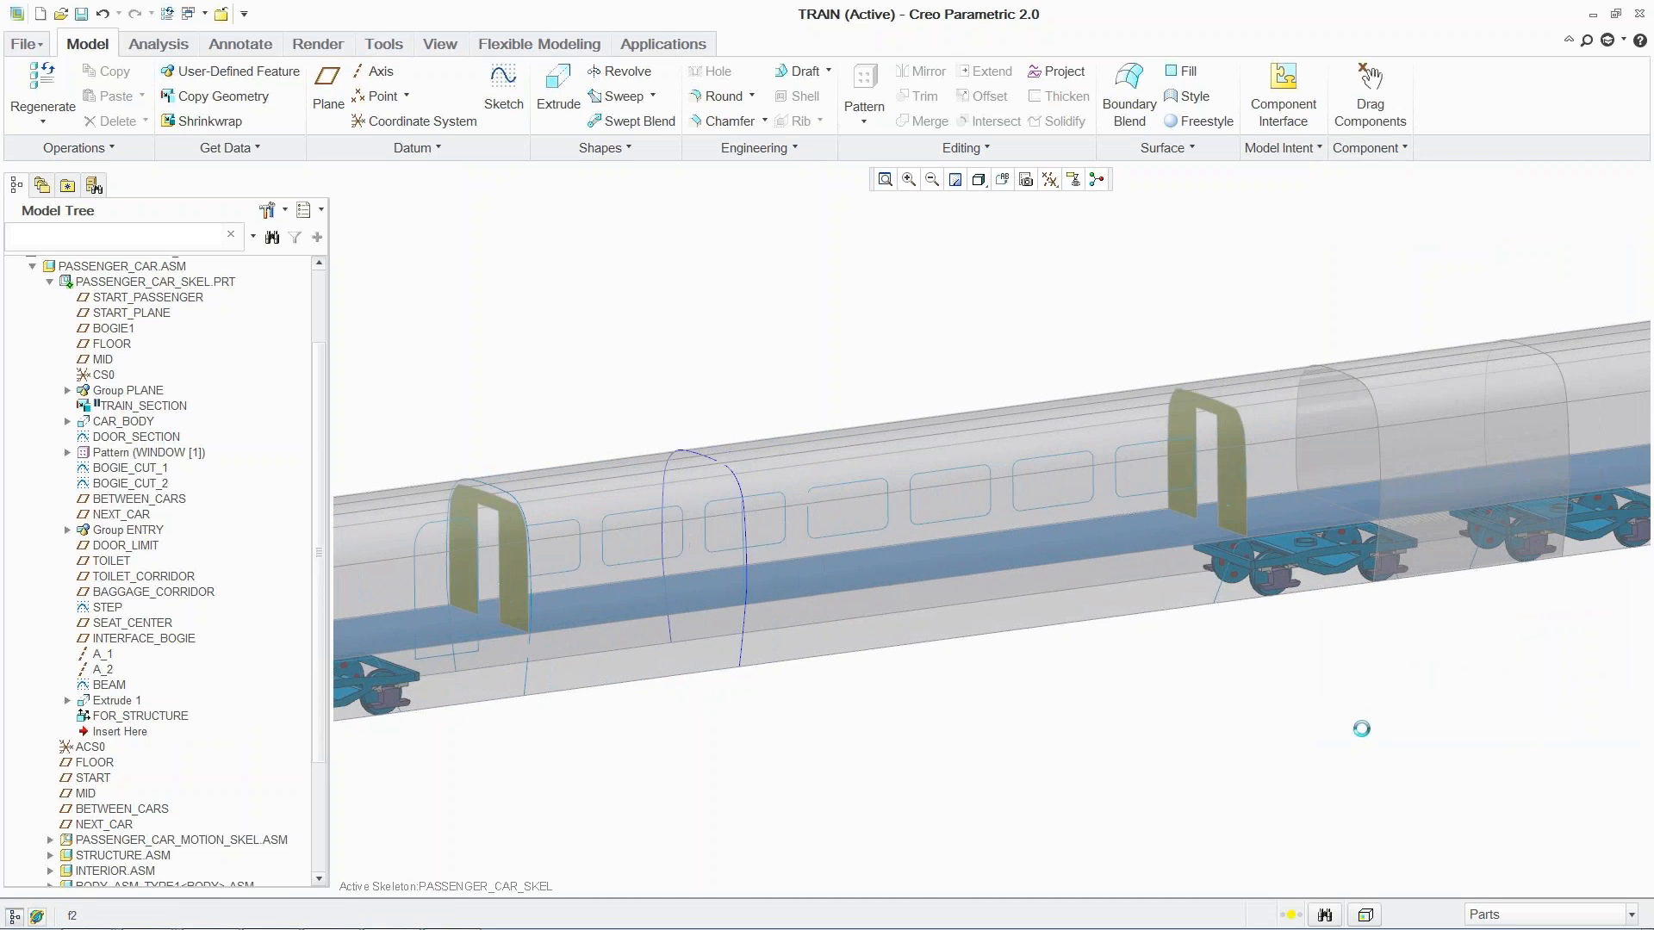
# - Create a second Publish Geometry feature in the passenger car skeleton with the entry wall quilts as surface sets
pyautogui.click(1301, 150)
pyautogui.click(1295, 177)
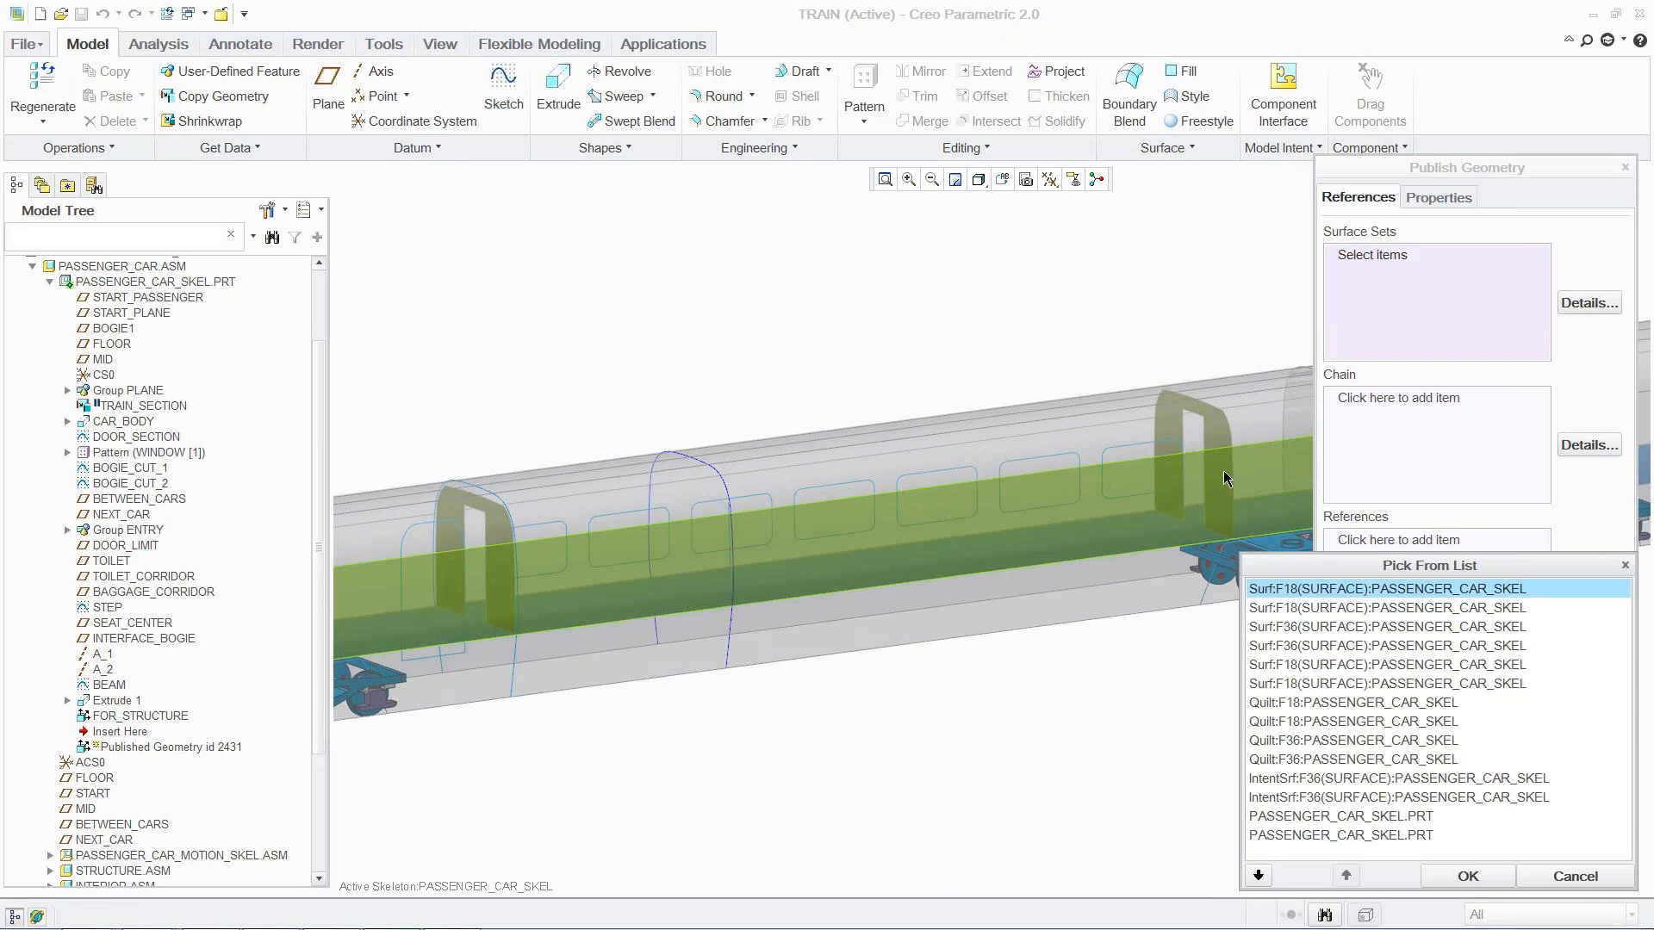
pyautogui.click(1315, 759)
pyautogui.click(1440, 876)
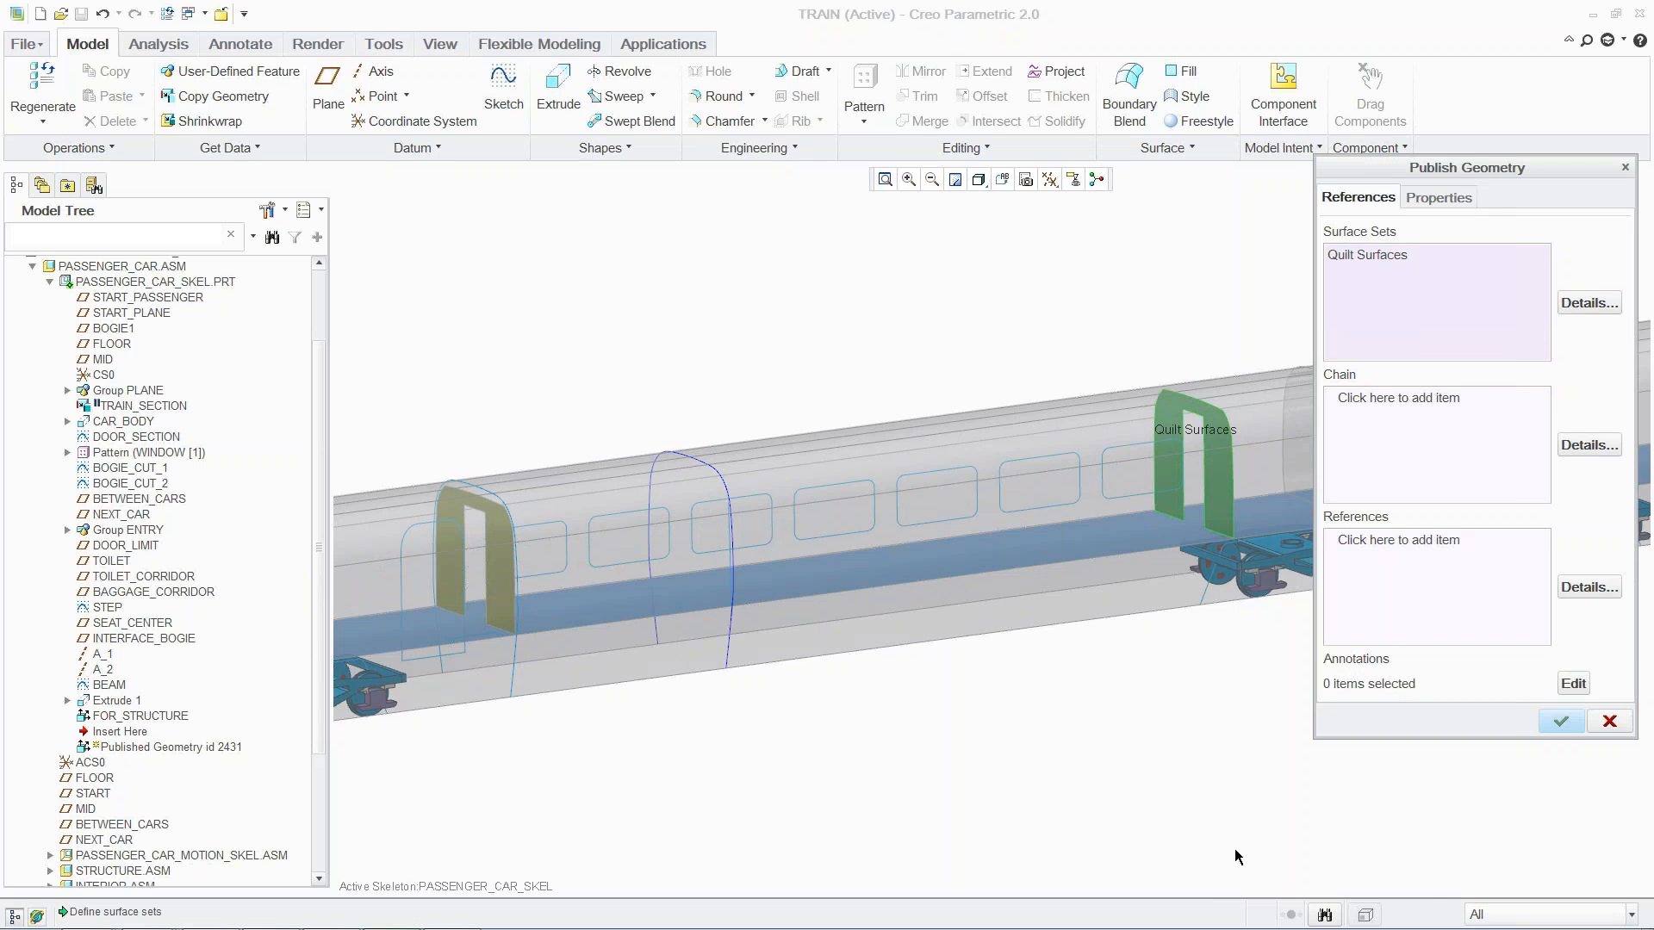
# - Add the first window outline and the door section curve as chains of the second published geometry
pyautogui.click(1399, 405)
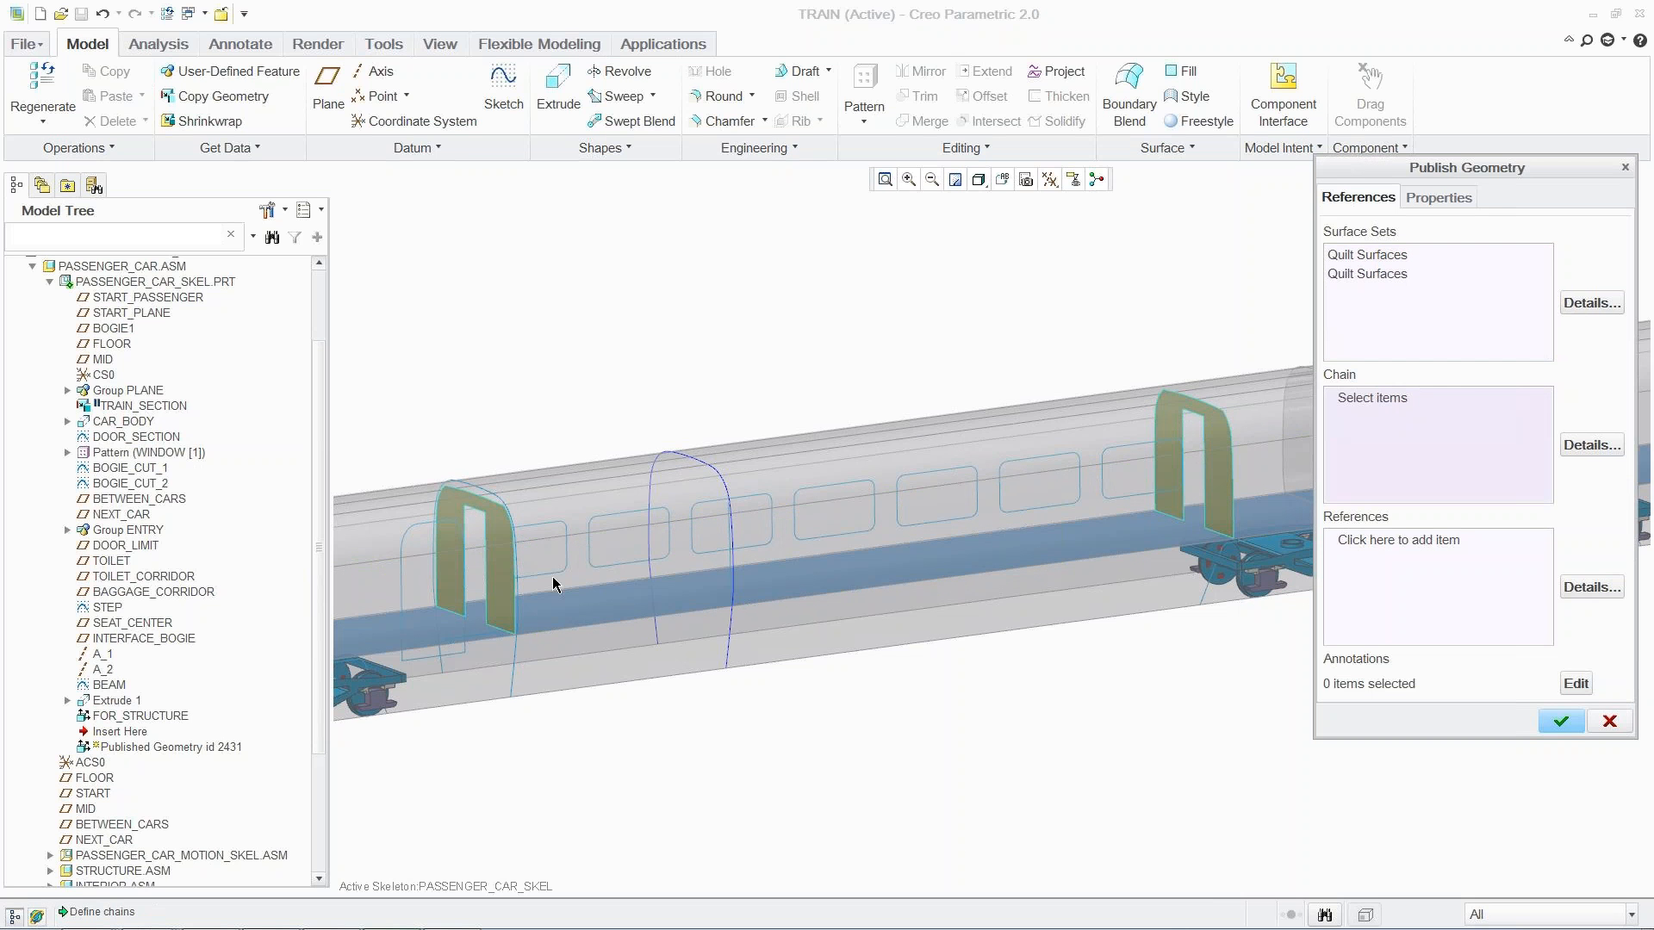
pyautogui.click(555, 576)
pyautogui.keyDown('ctrl'); pyautogui.click(513, 687); pyautogui.keyUp('ctrl')
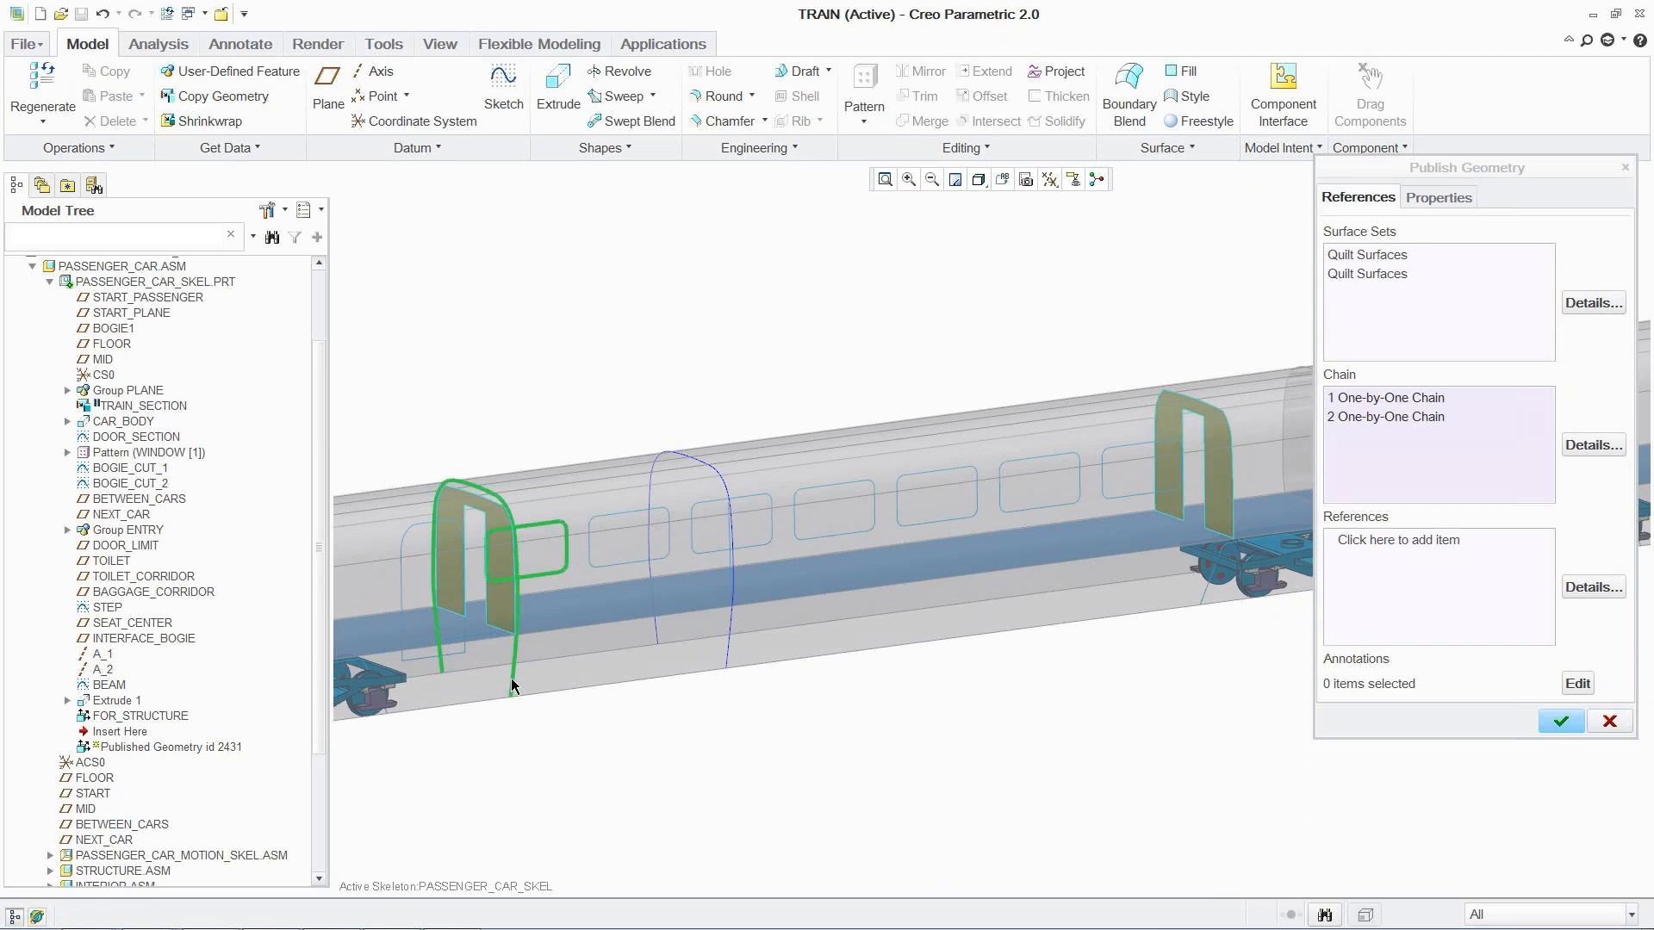
# - Name the second published geometry For_Interior, complete it, and reactivate the top-level TRAIN assembly
pyautogui.click(1439, 197)
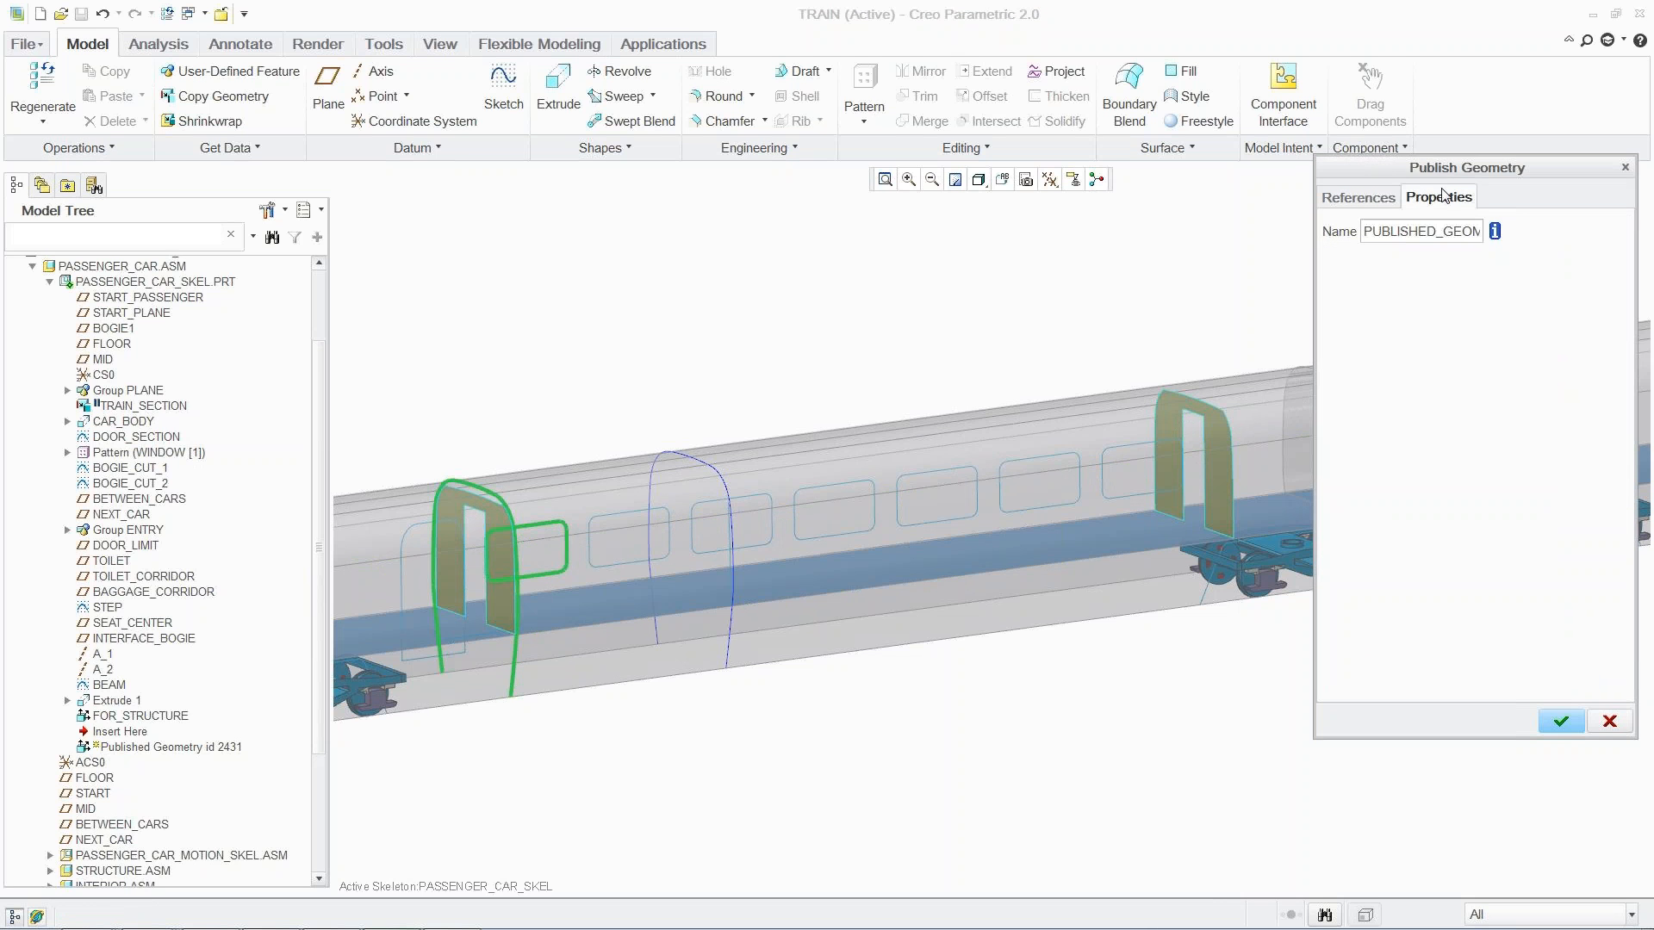
pyautogui.doubleClick(1422, 231)
pyautogui.press('BackSpace')
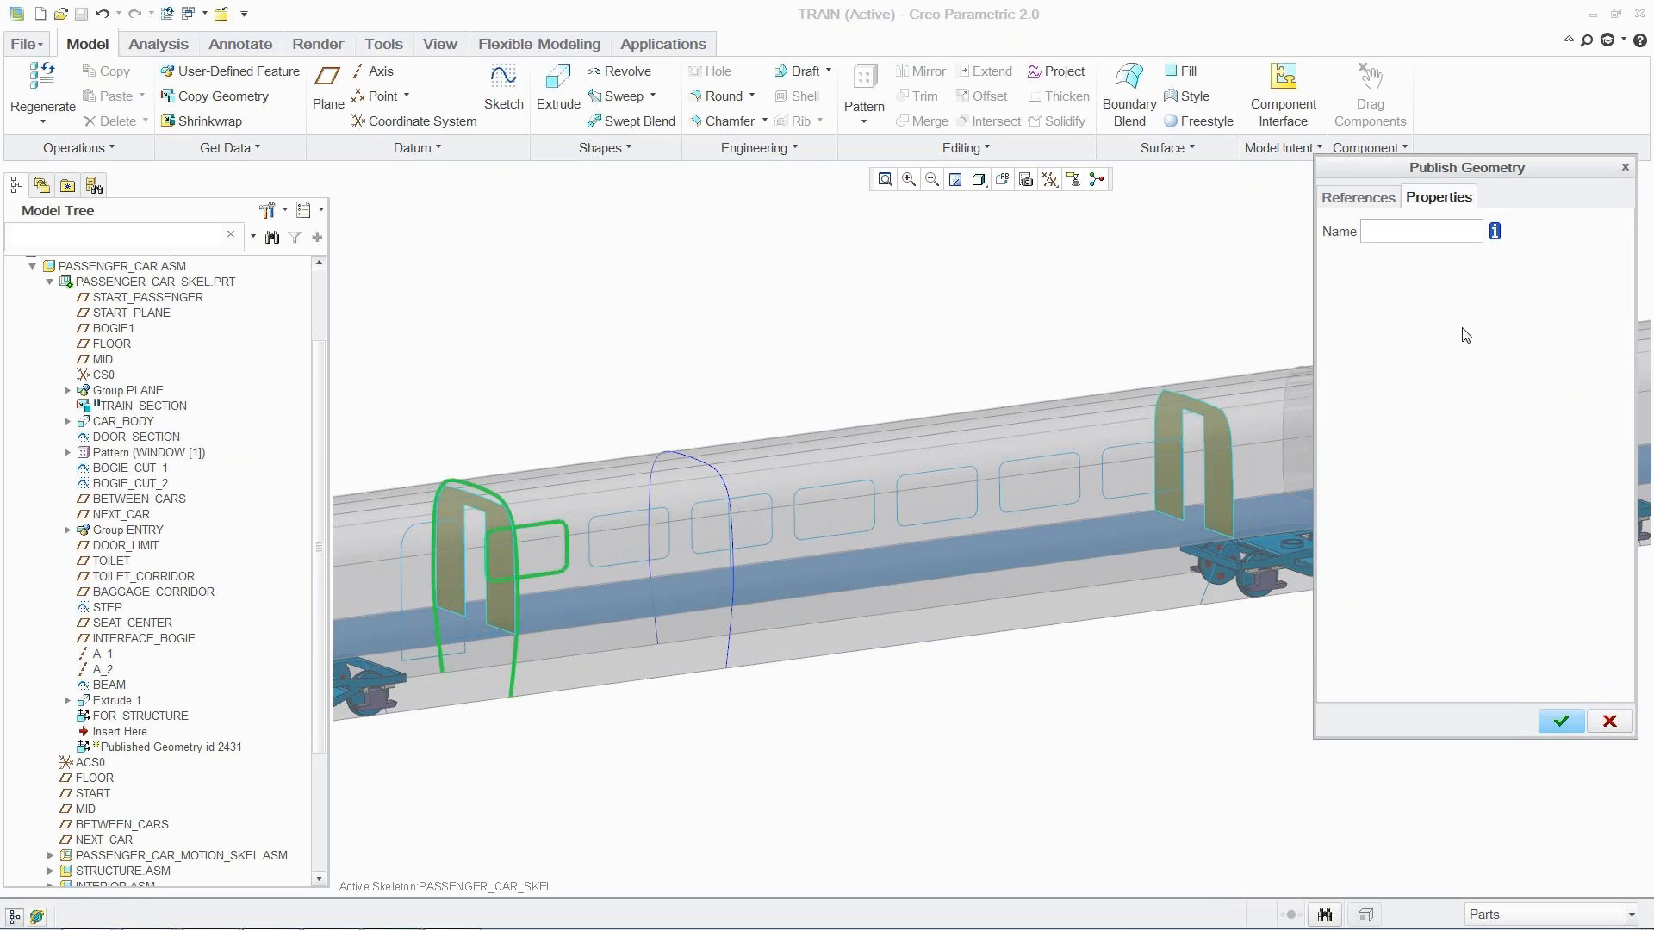
pyautogui.write('For_Interior')
pyautogui.click(1561, 721)
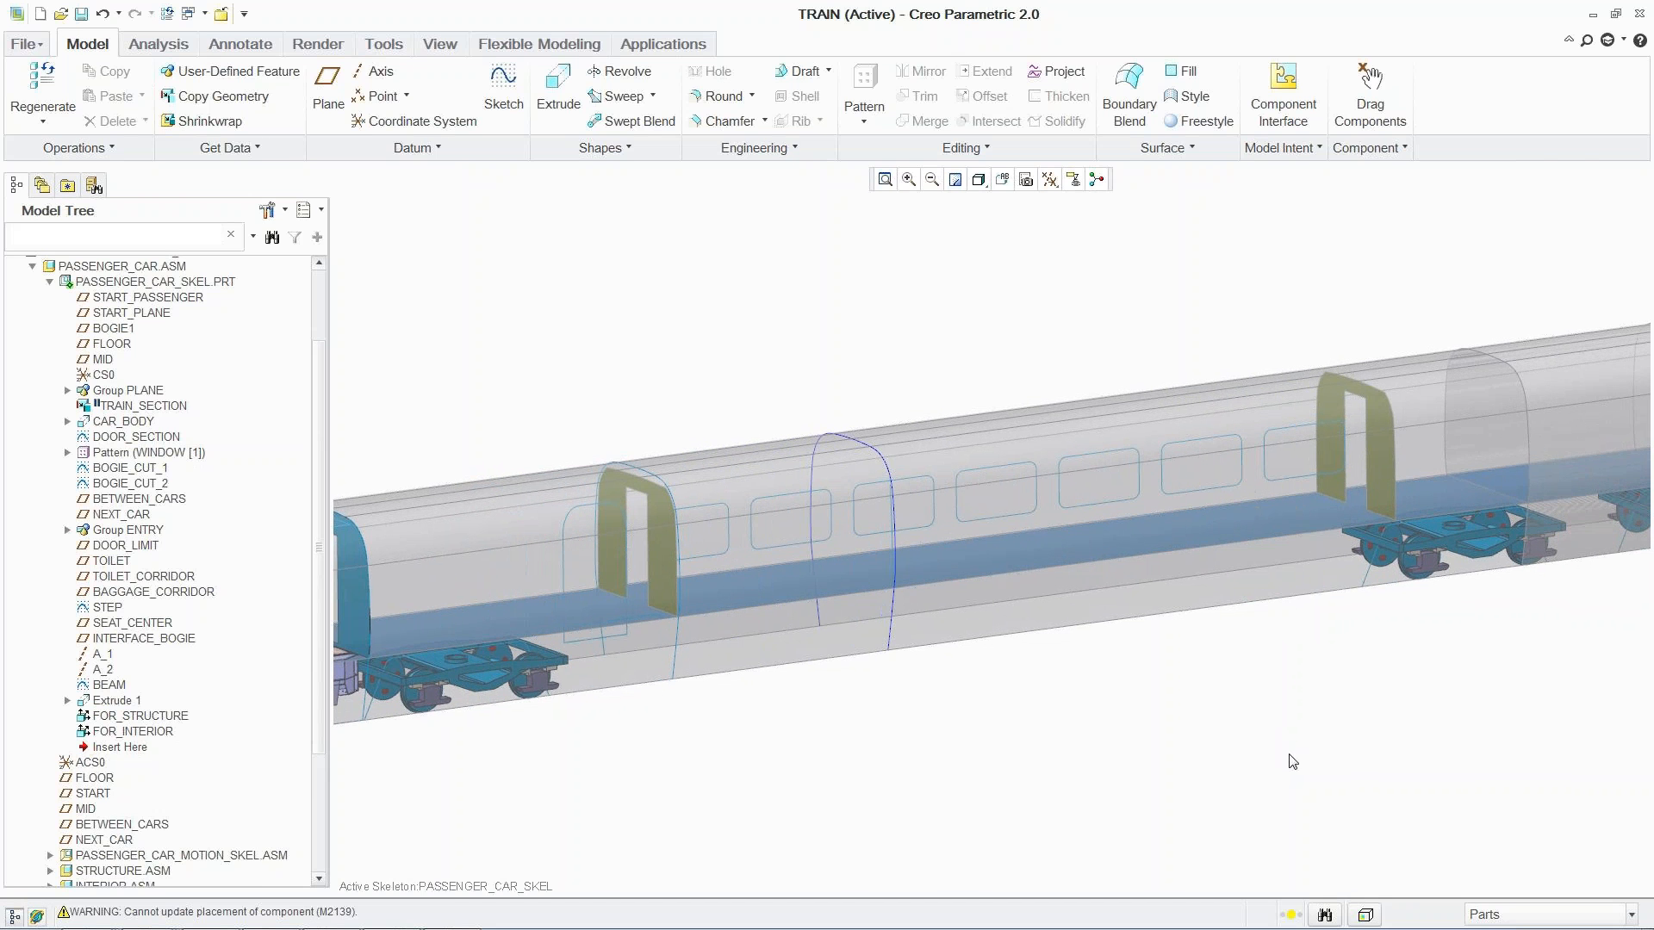
pyautogui.hotkey('ctrl', 'a')
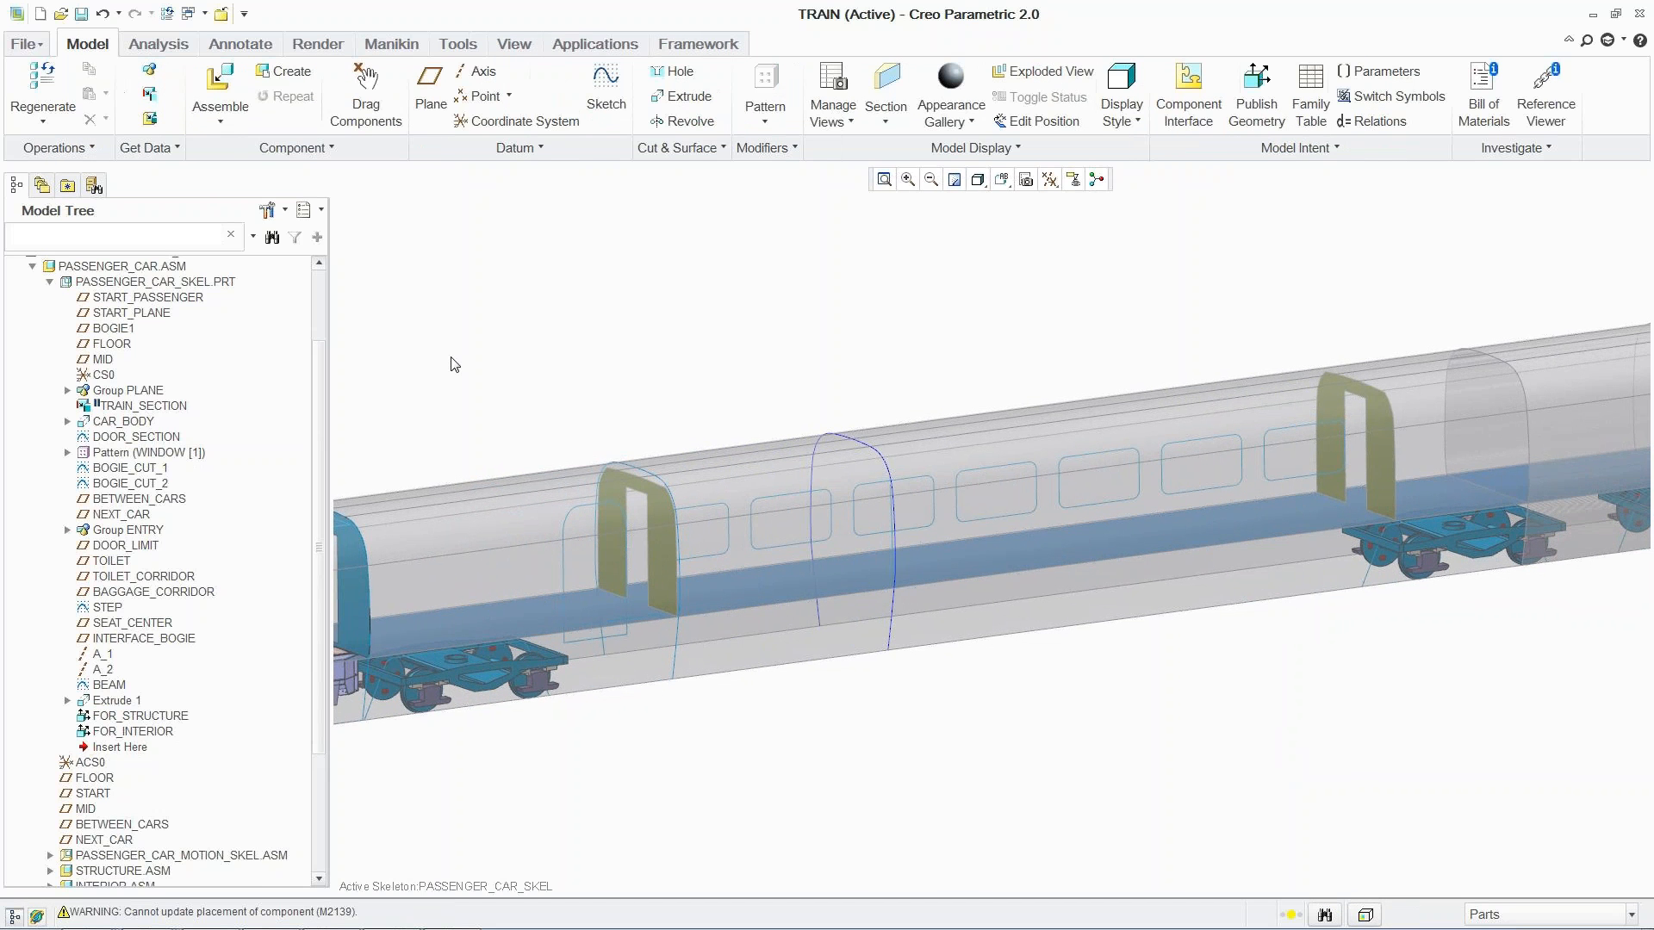
# - Copy the FOR_STRUCTURE published geometry into STRUCTURE_SKEL.PRT of STRUCTURE.ASM, then reactivate the TRAIN assembly
pyautogui.scroll(-10, 312, 612)
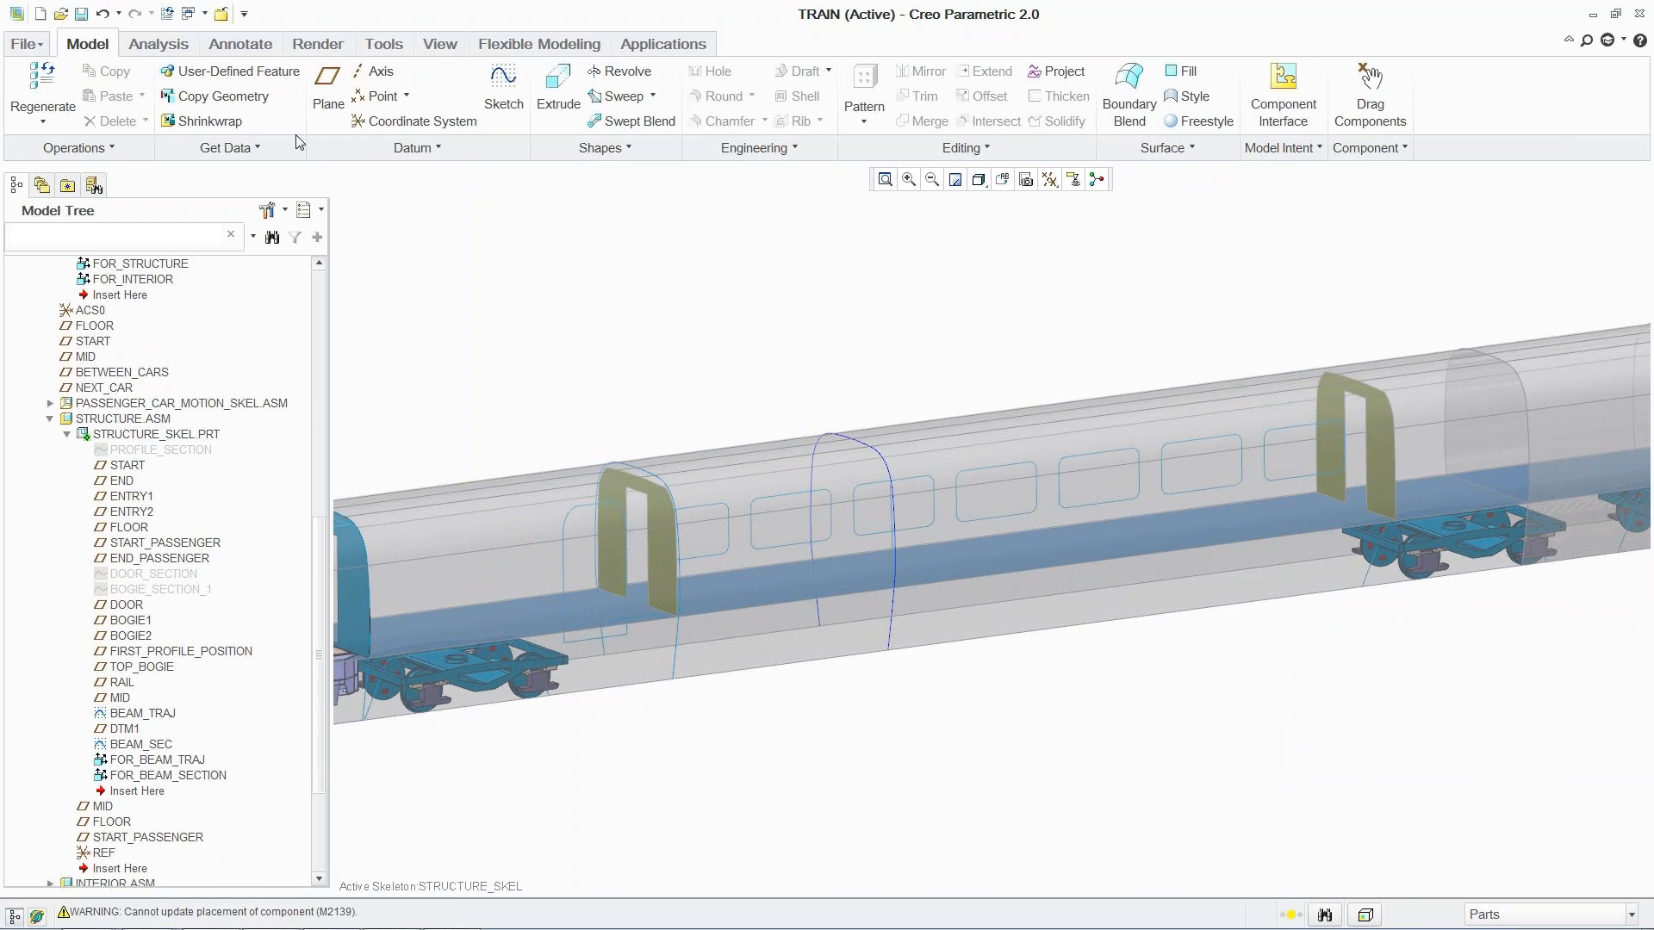
pyautogui.click(259, 97)
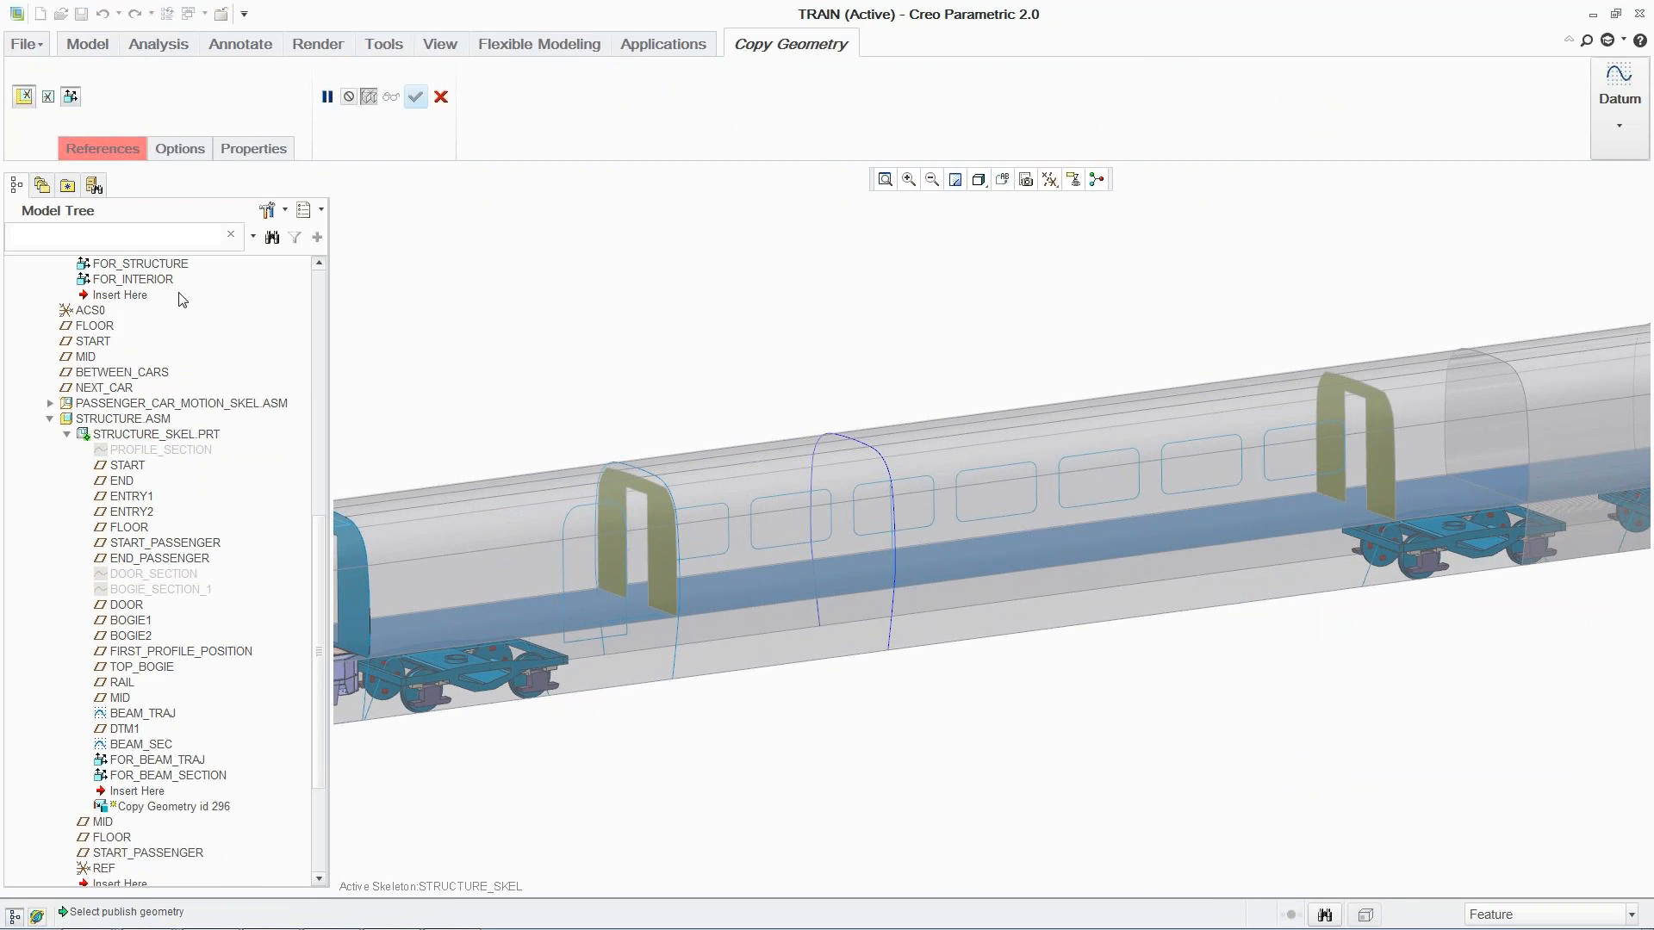
pyautogui.click(176, 267)
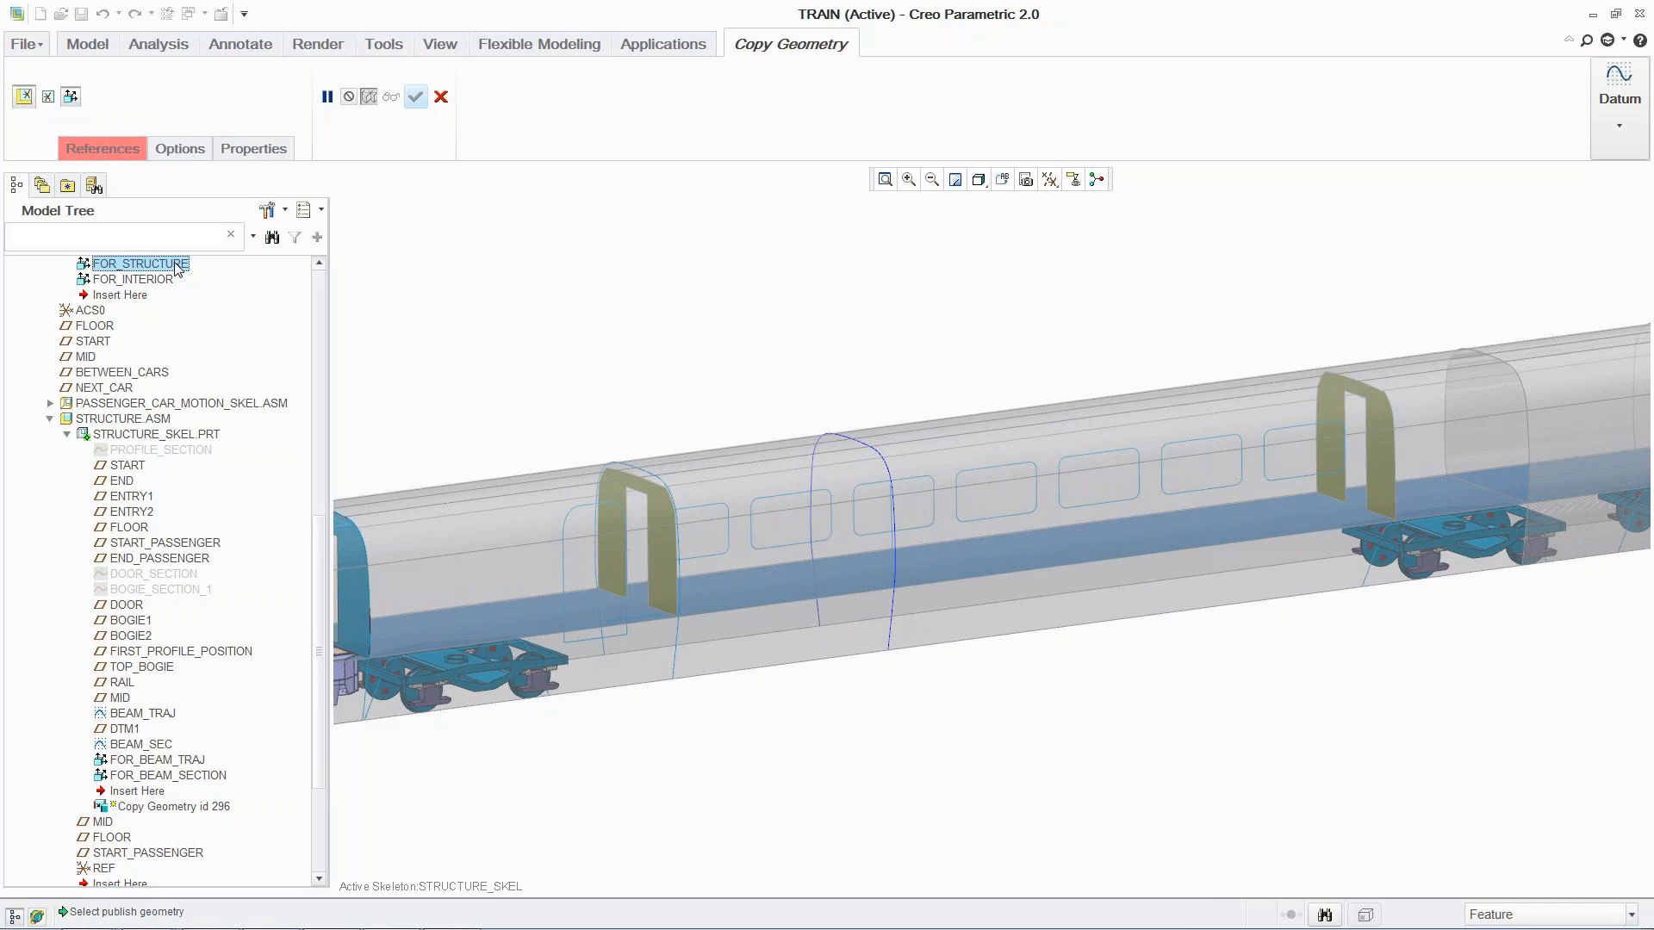
pyautogui.click(177, 267)
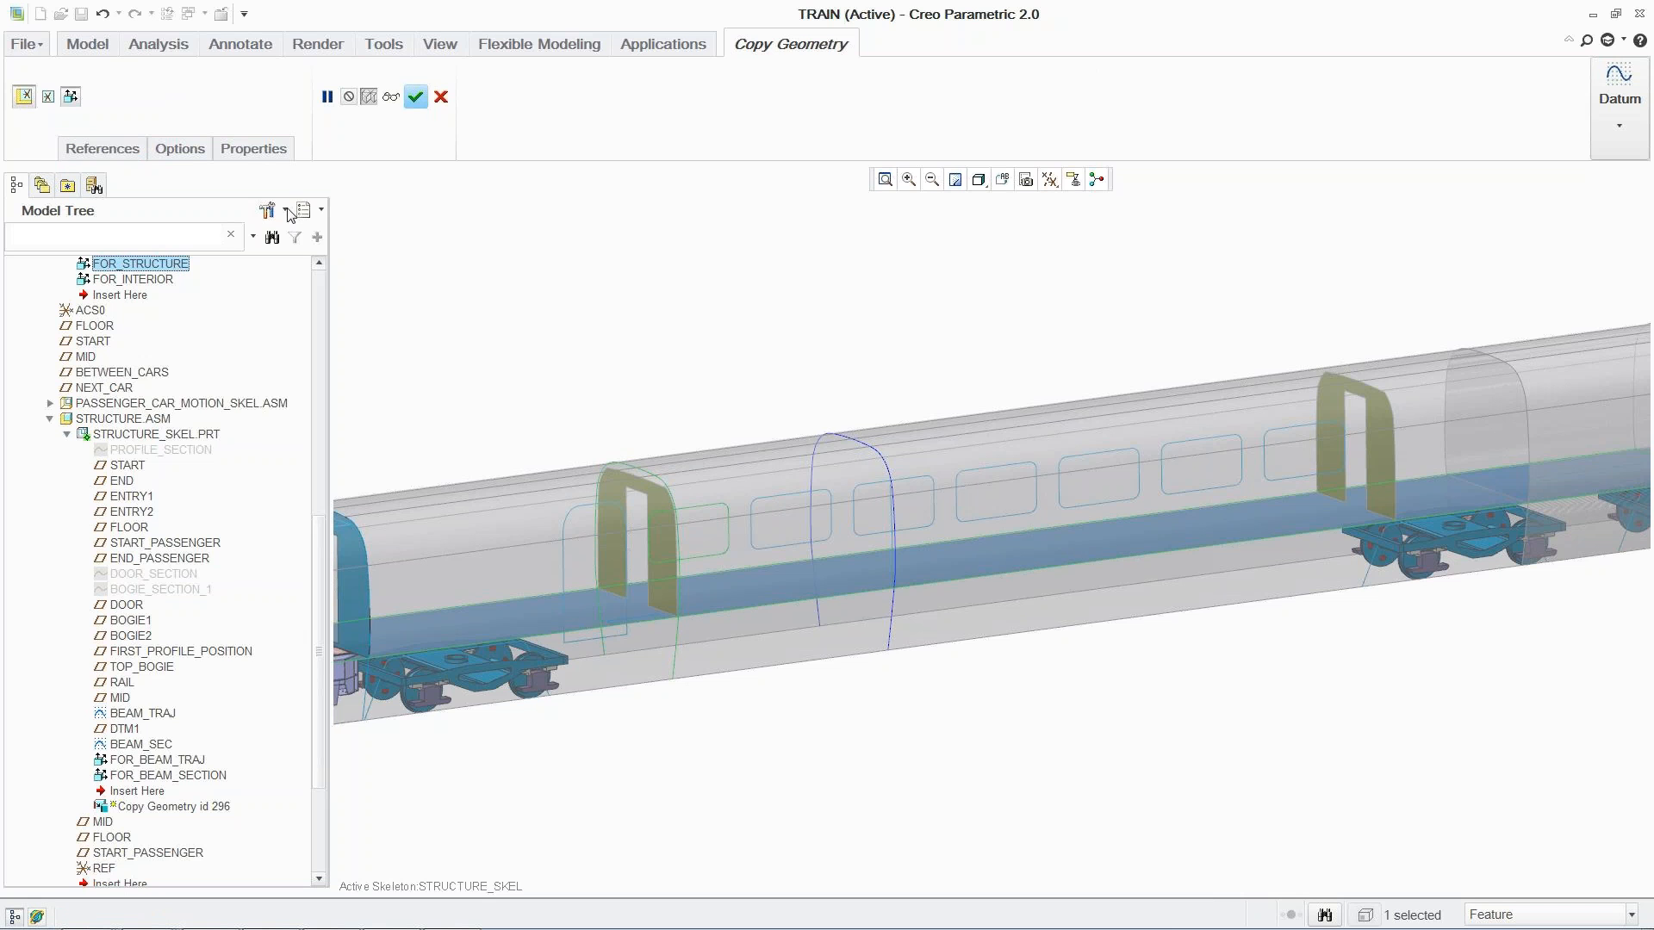
pyautogui.click(416, 96)
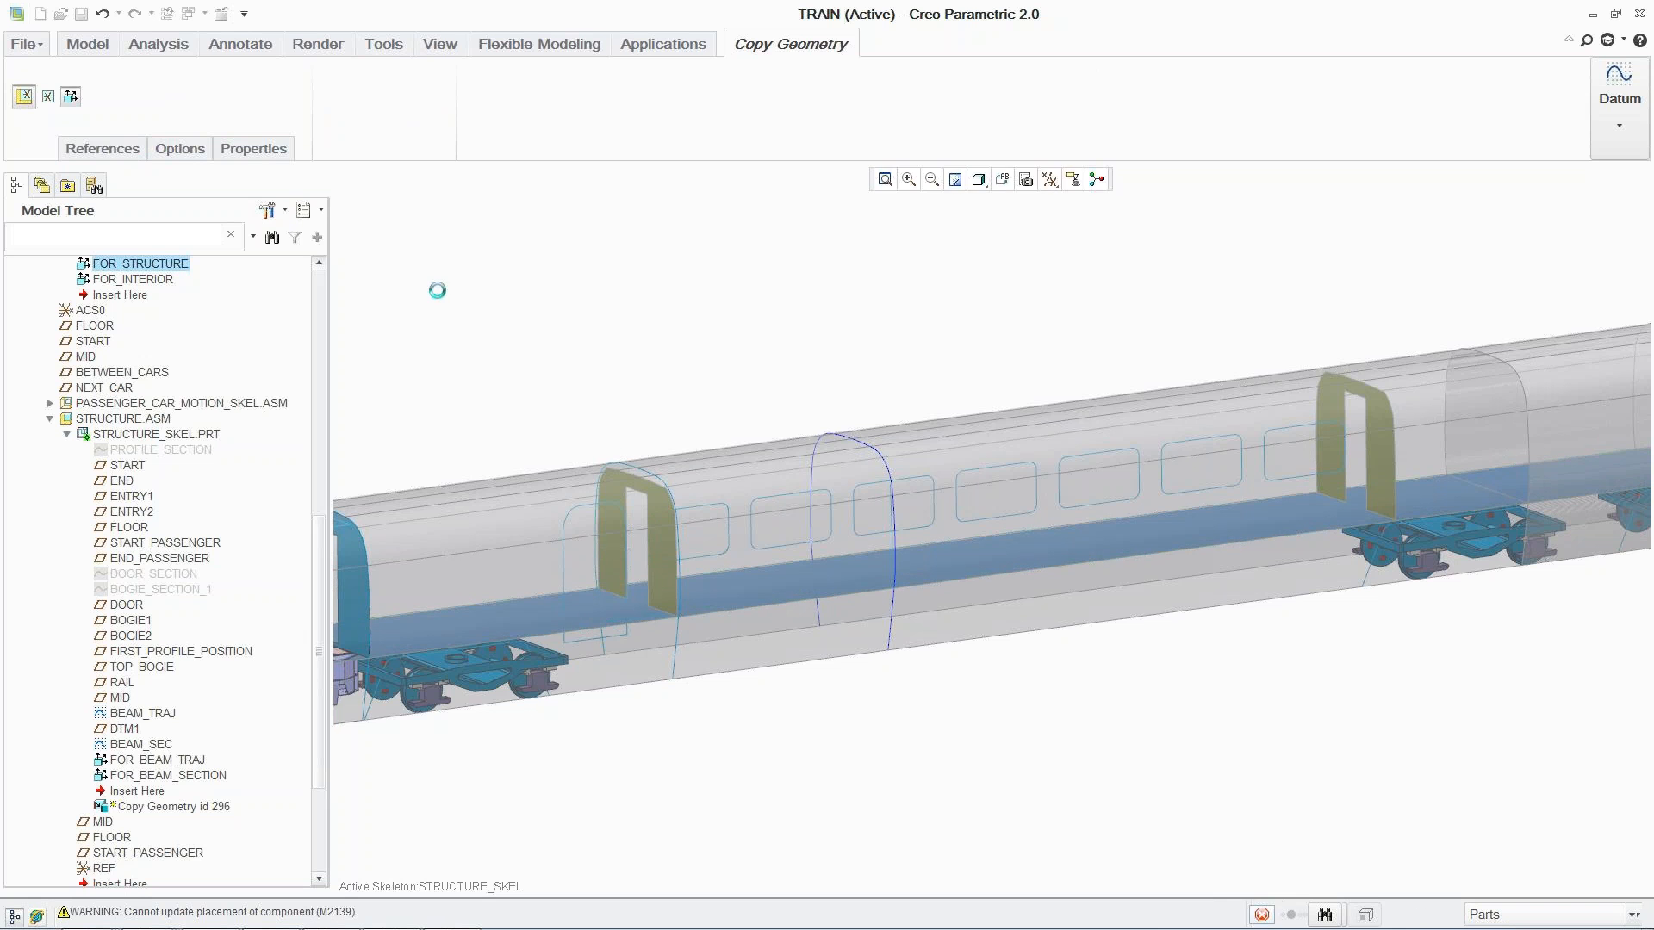
pyautogui.click(368, 407)
pyautogui.hotkey('ctrl', 'a')
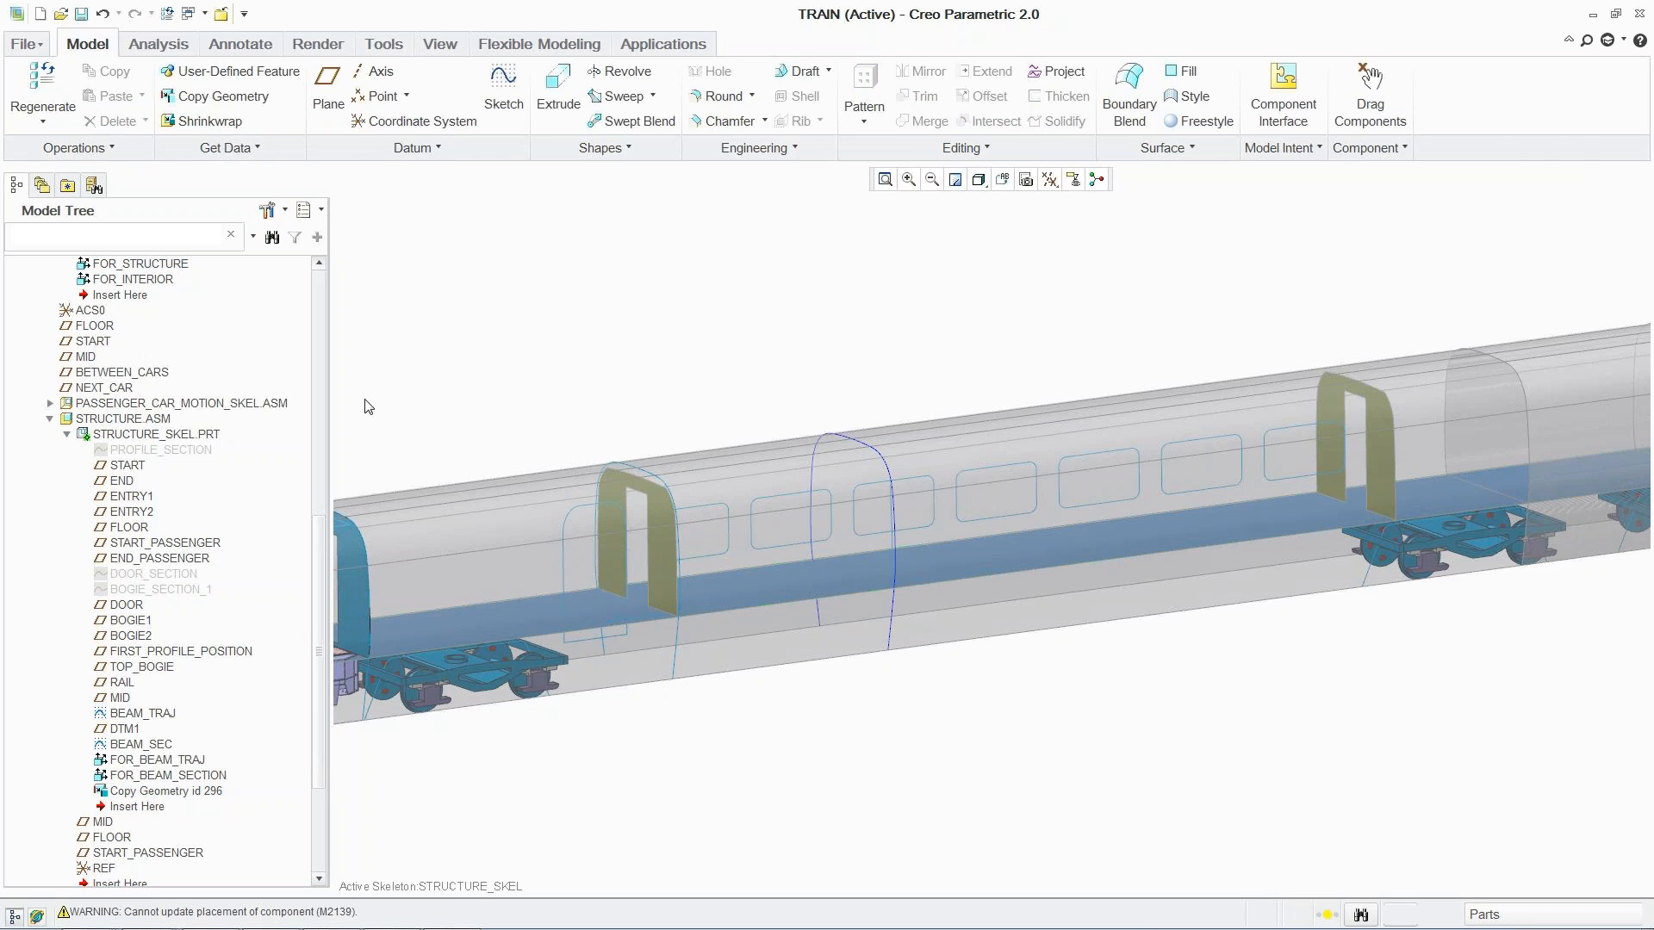
# - Collapse STRUCTURE.ASM, expand INTERIOR.ASM in the model tree, and activate its INTERIOR_SKEL.PRT skeleton
pyautogui.click(50, 418)
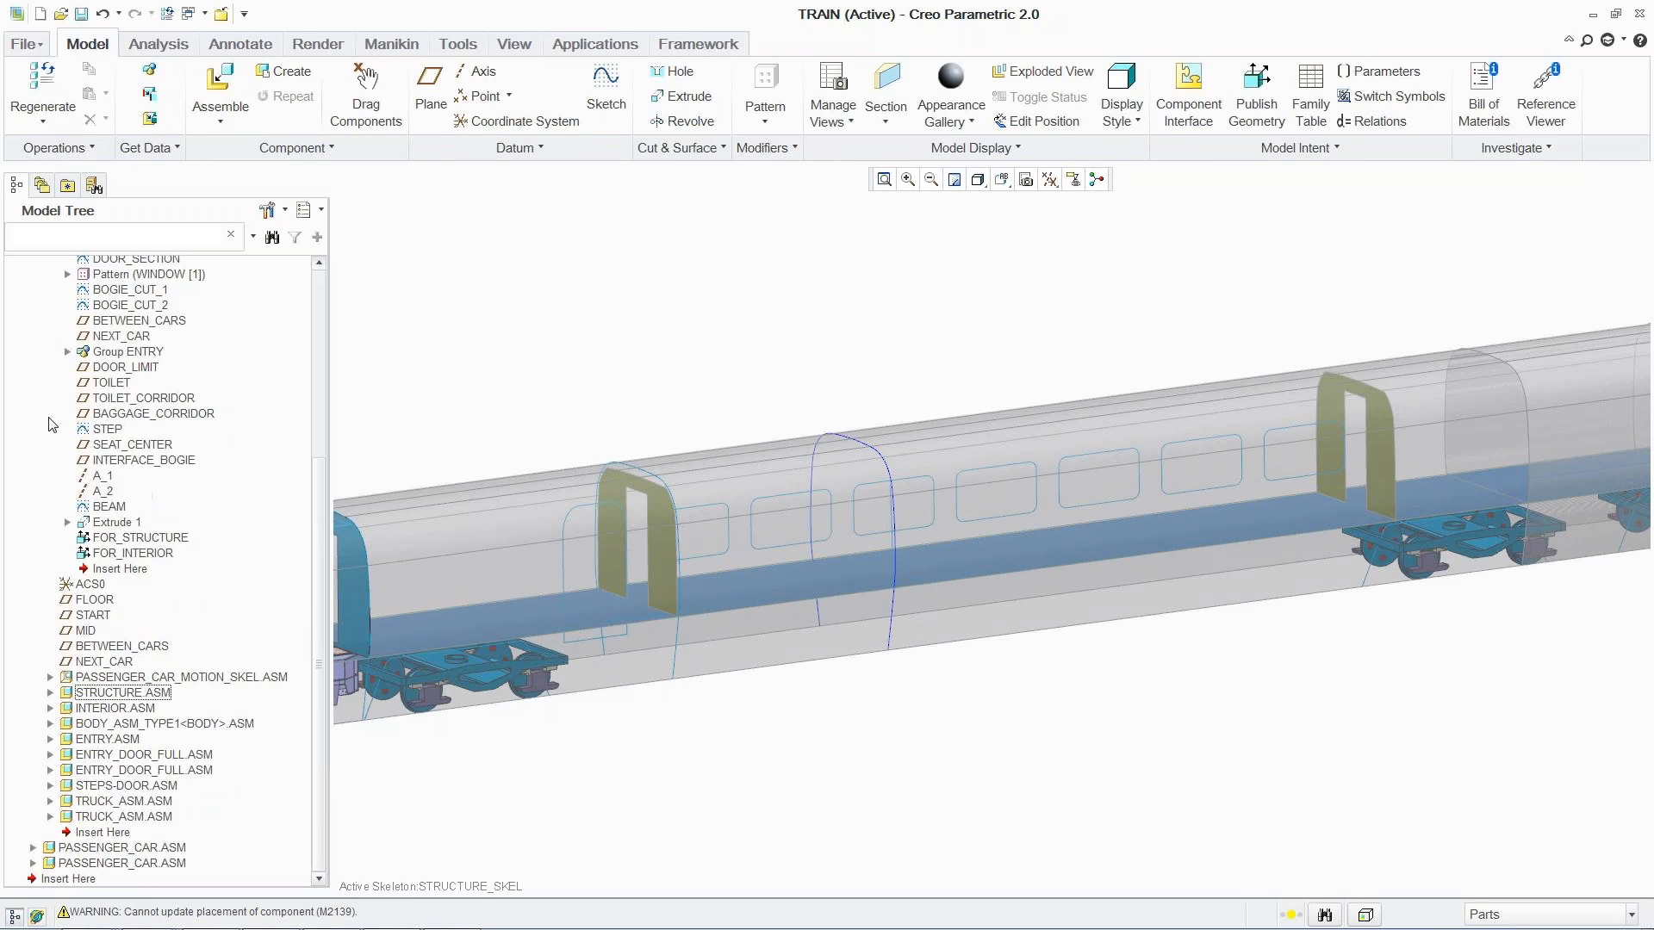
pyautogui.click(49, 708)
pyautogui.click(67, 724)
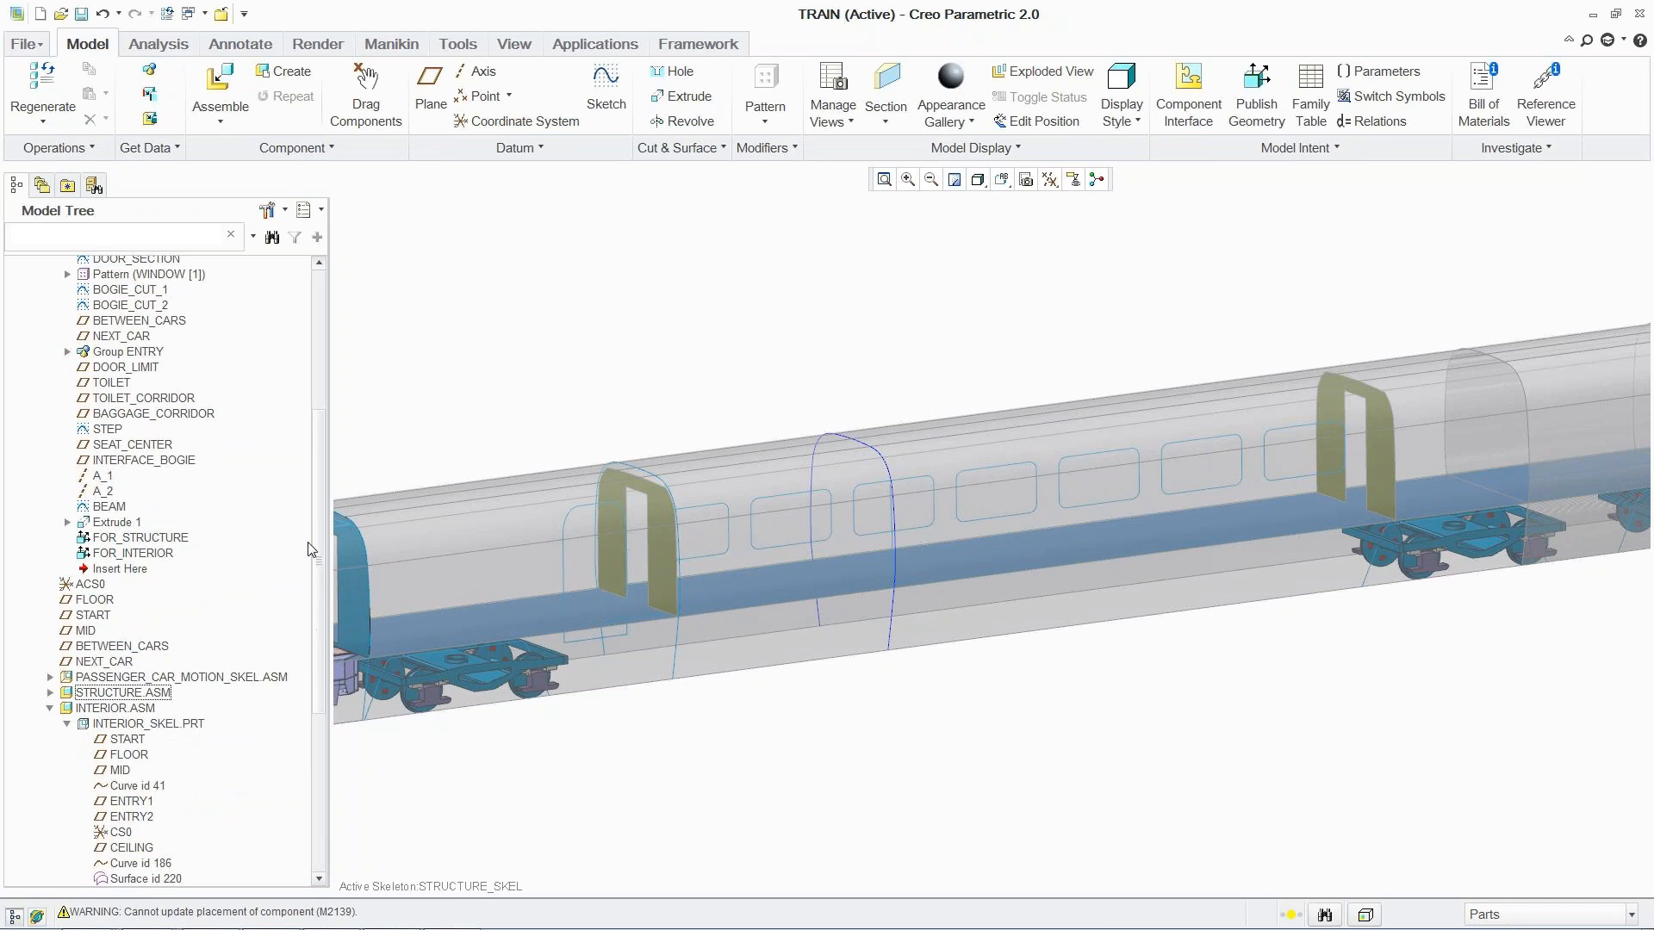
pyautogui.moveTo(319, 523); pyautogui.dragTo(320, 654)
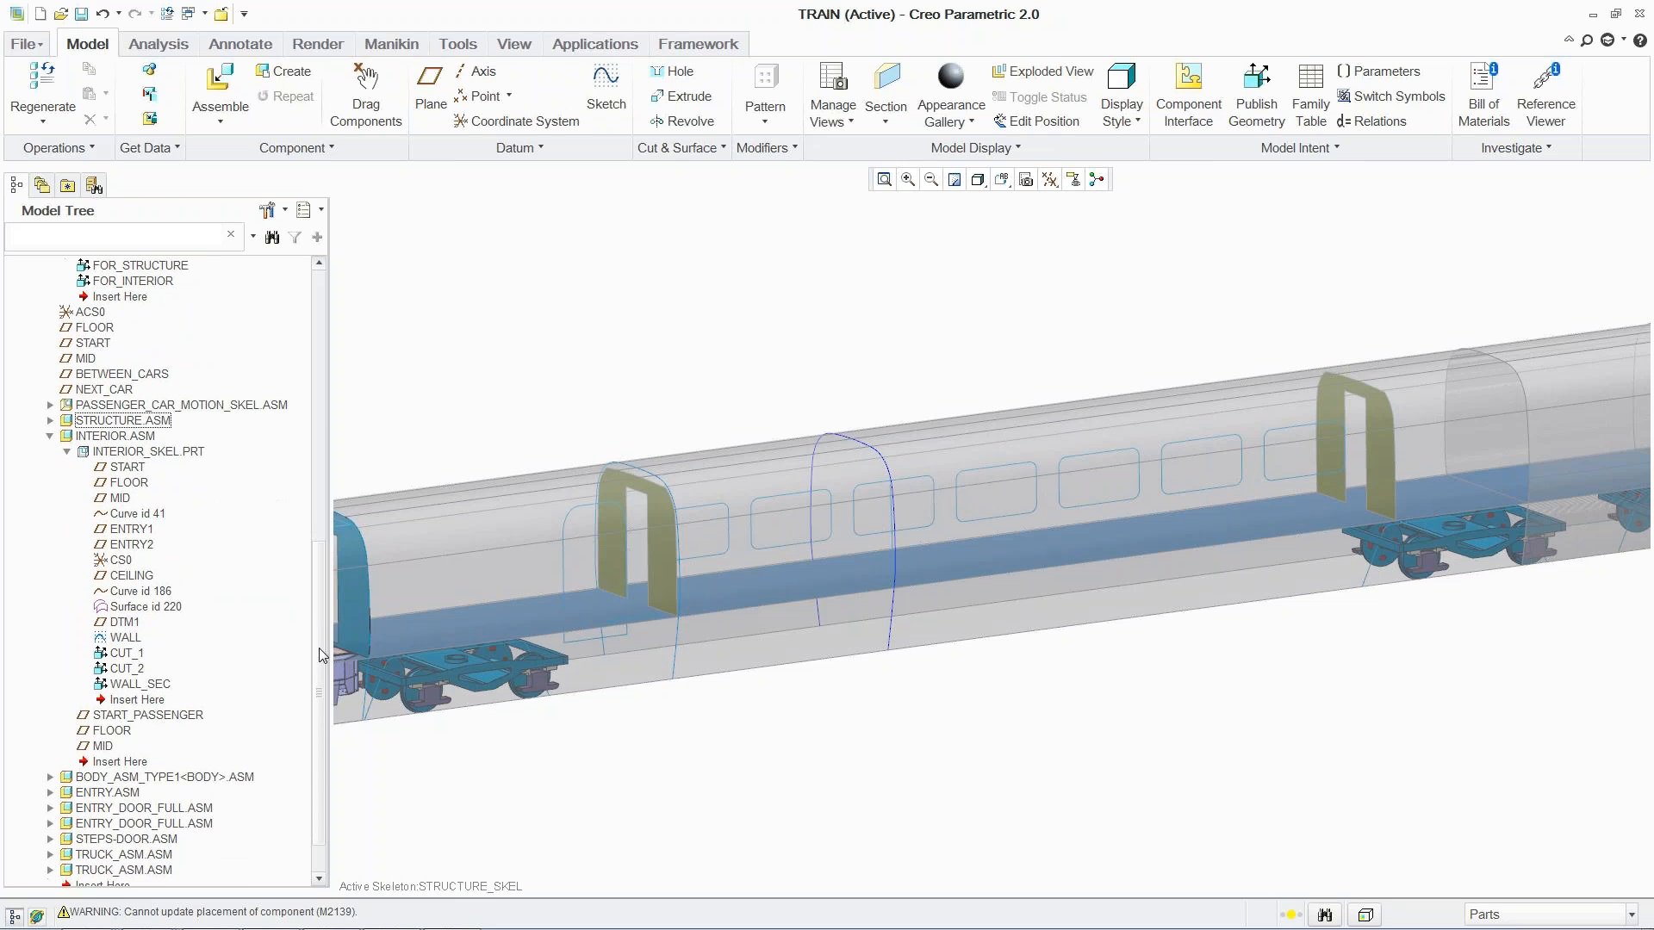
pyautogui.rightClick(188, 453)
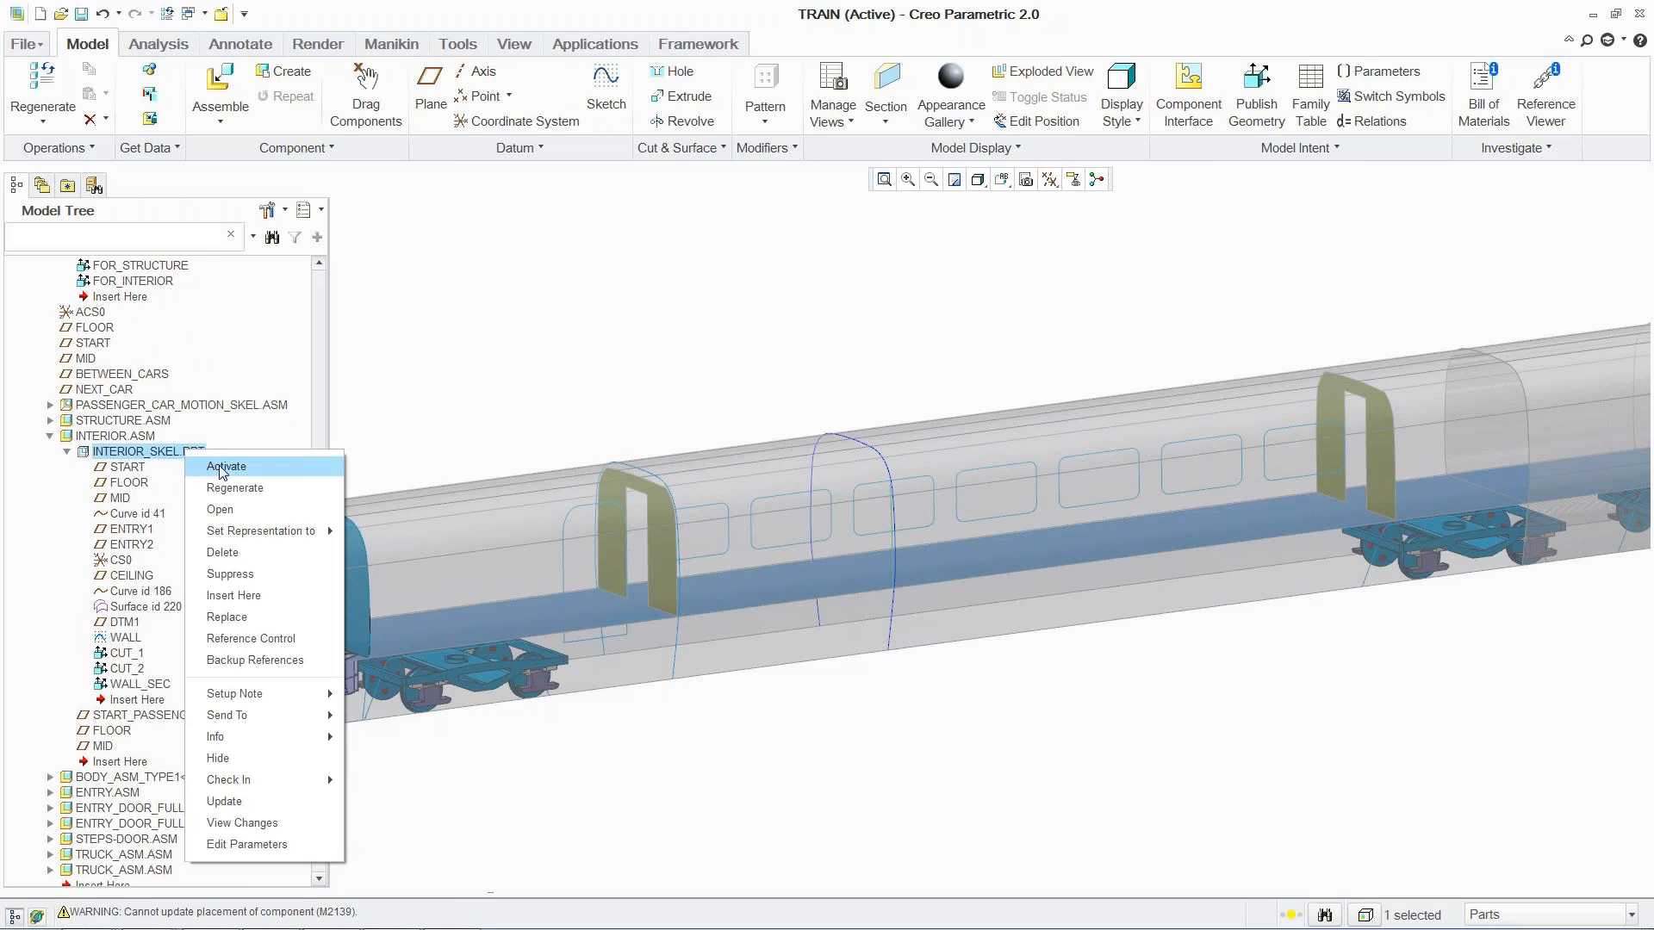
pyautogui.click(222, 466)
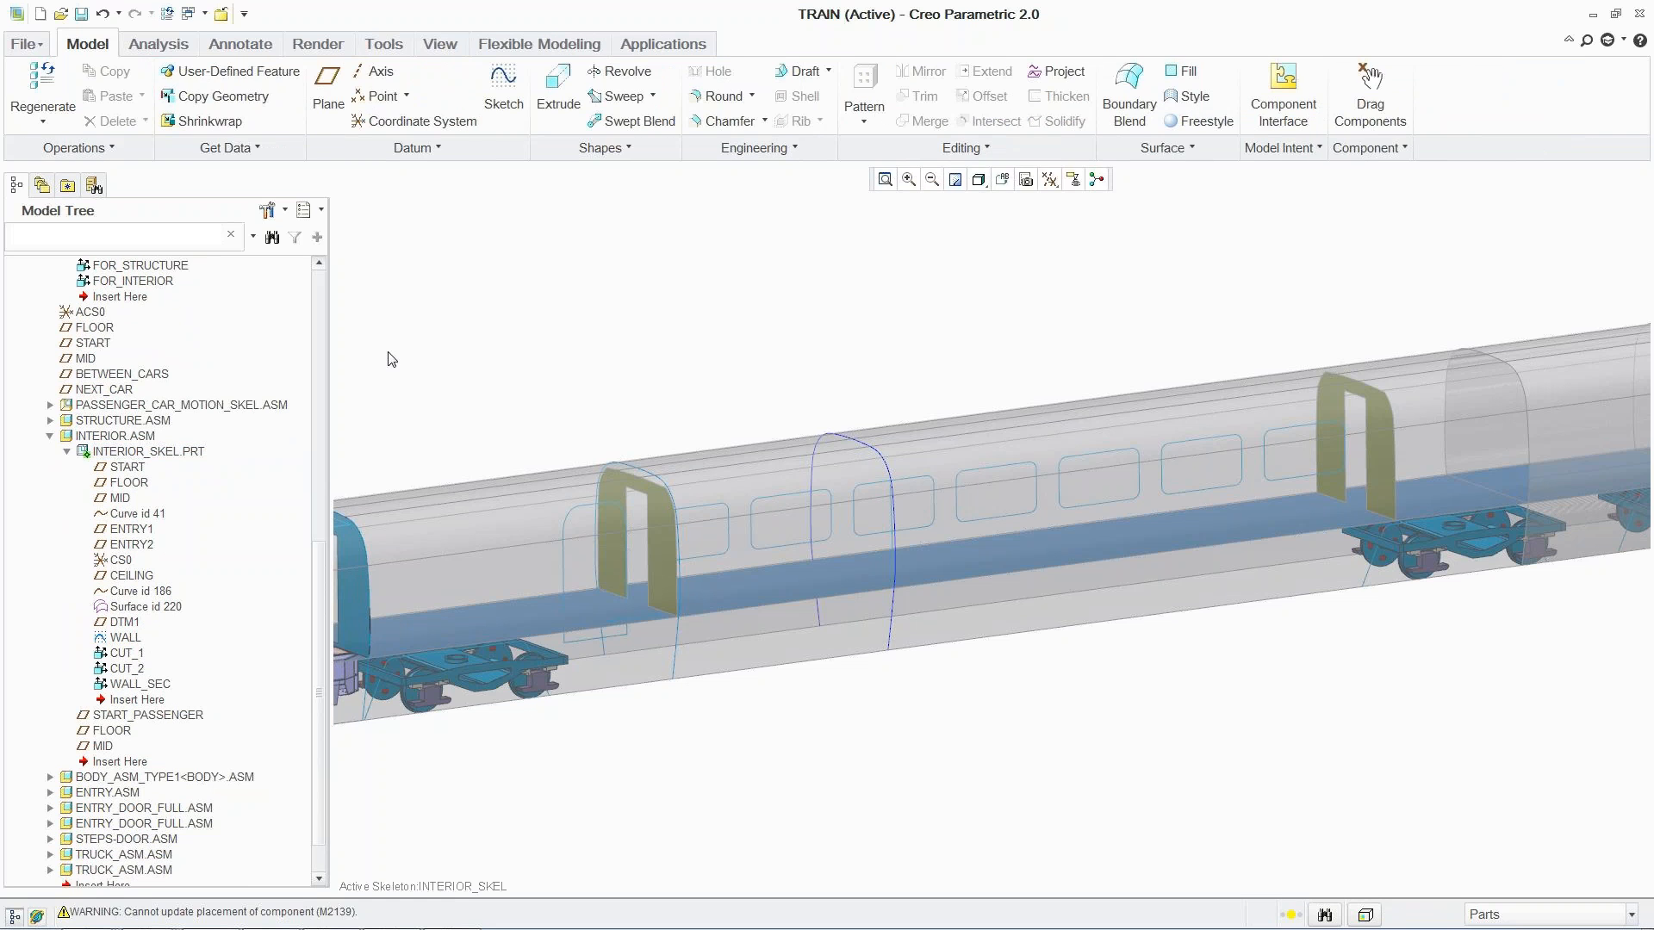
# - Copy the FOR_INTERIOR published geometry into INTERIOR_SKEL.PRT as a Copy Geometry feature
pyautogui.click(259, 98)
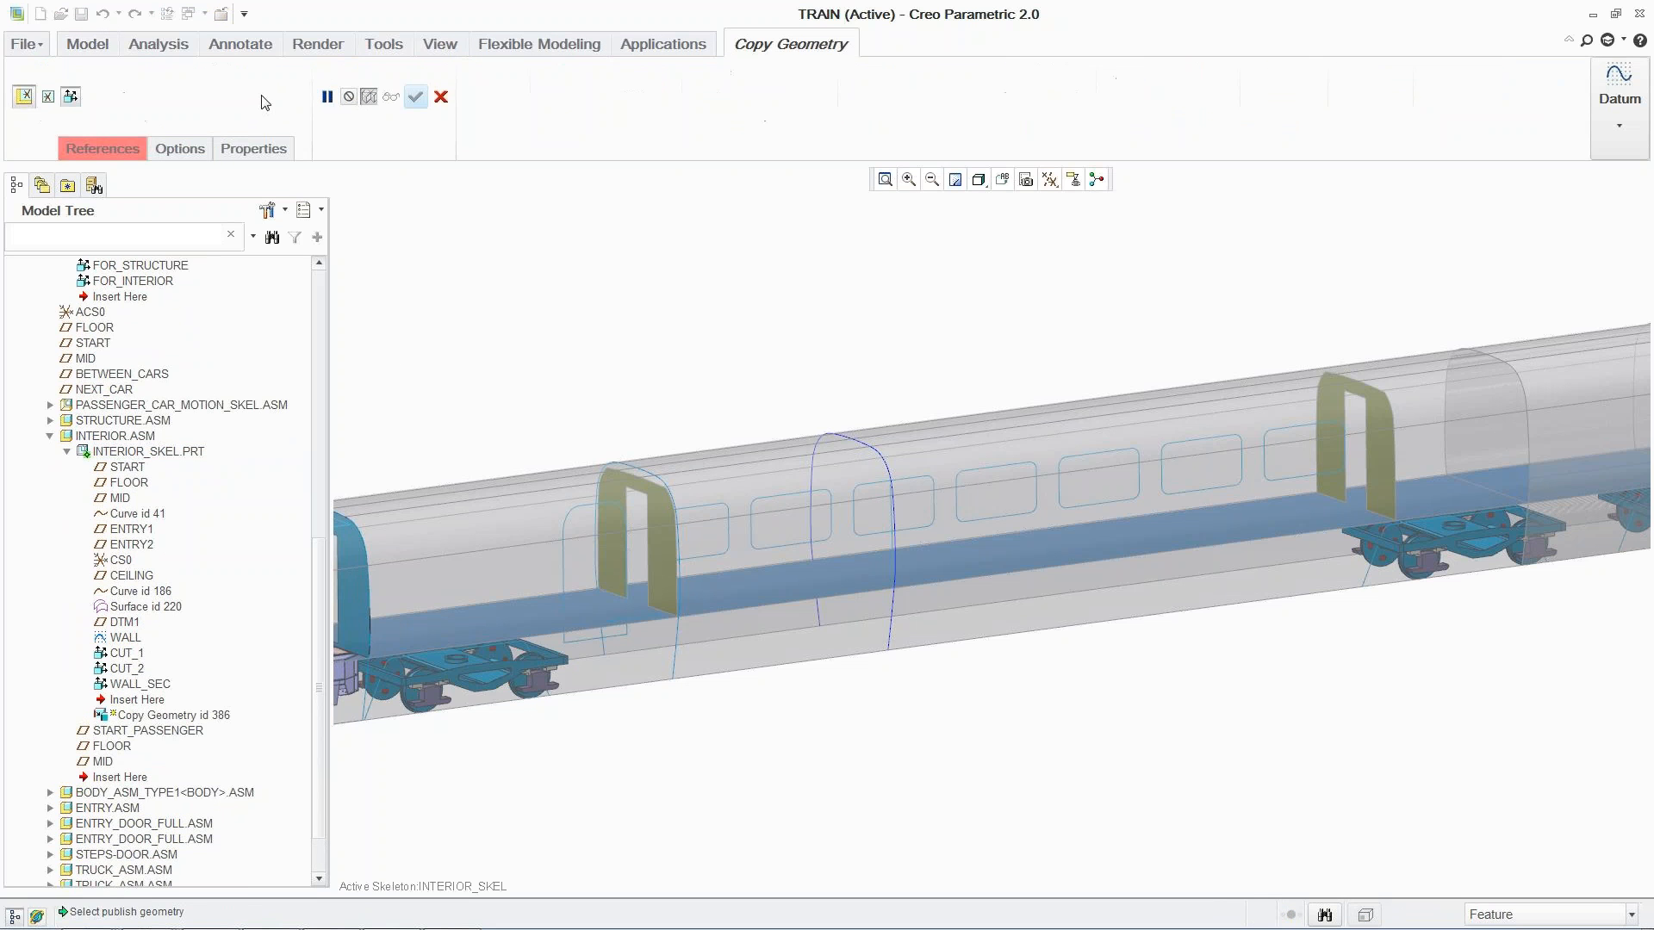
pyautogui.click(166, 283)
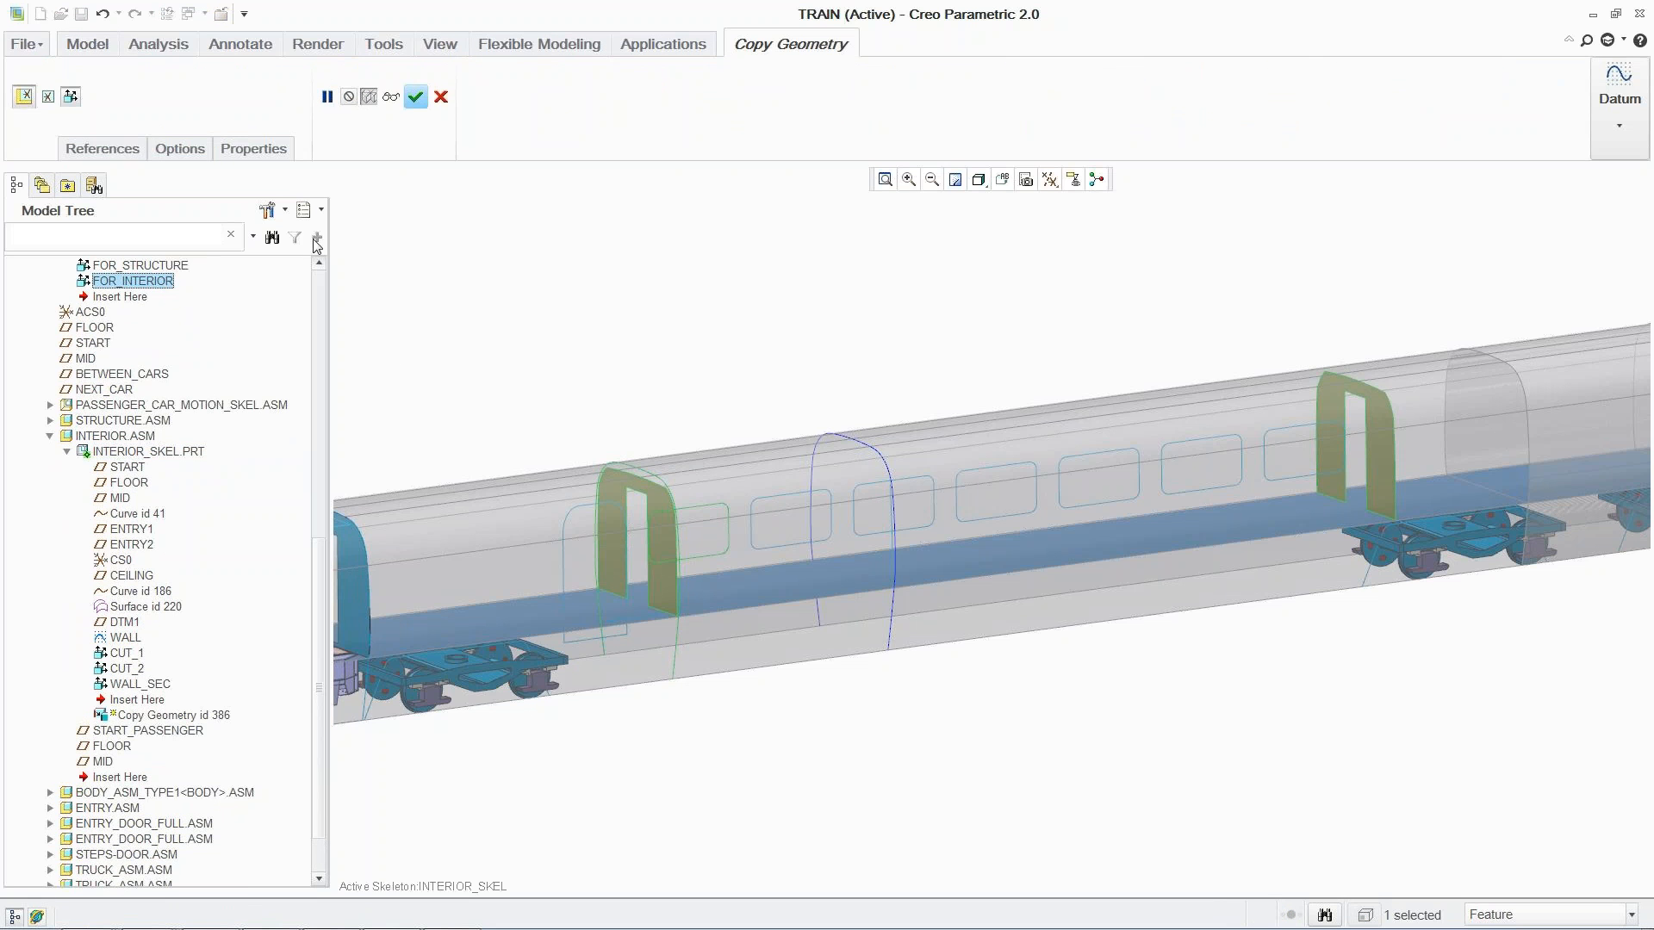
pyautogui.click(415, 97)
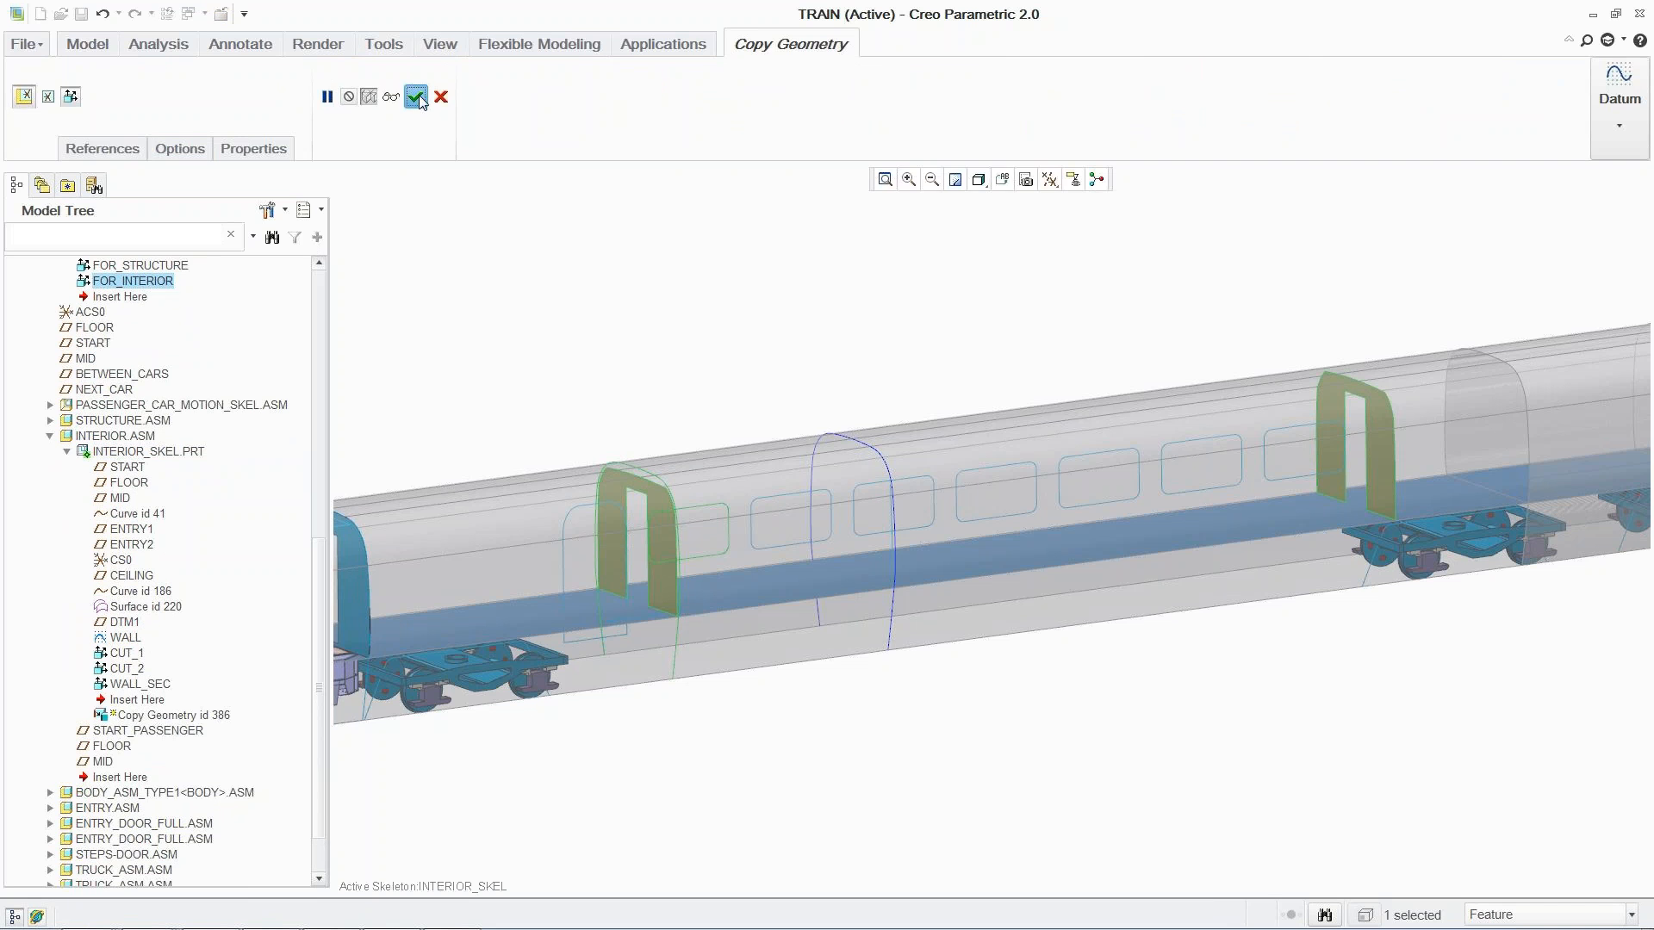
pyautogui.click(437, 274)
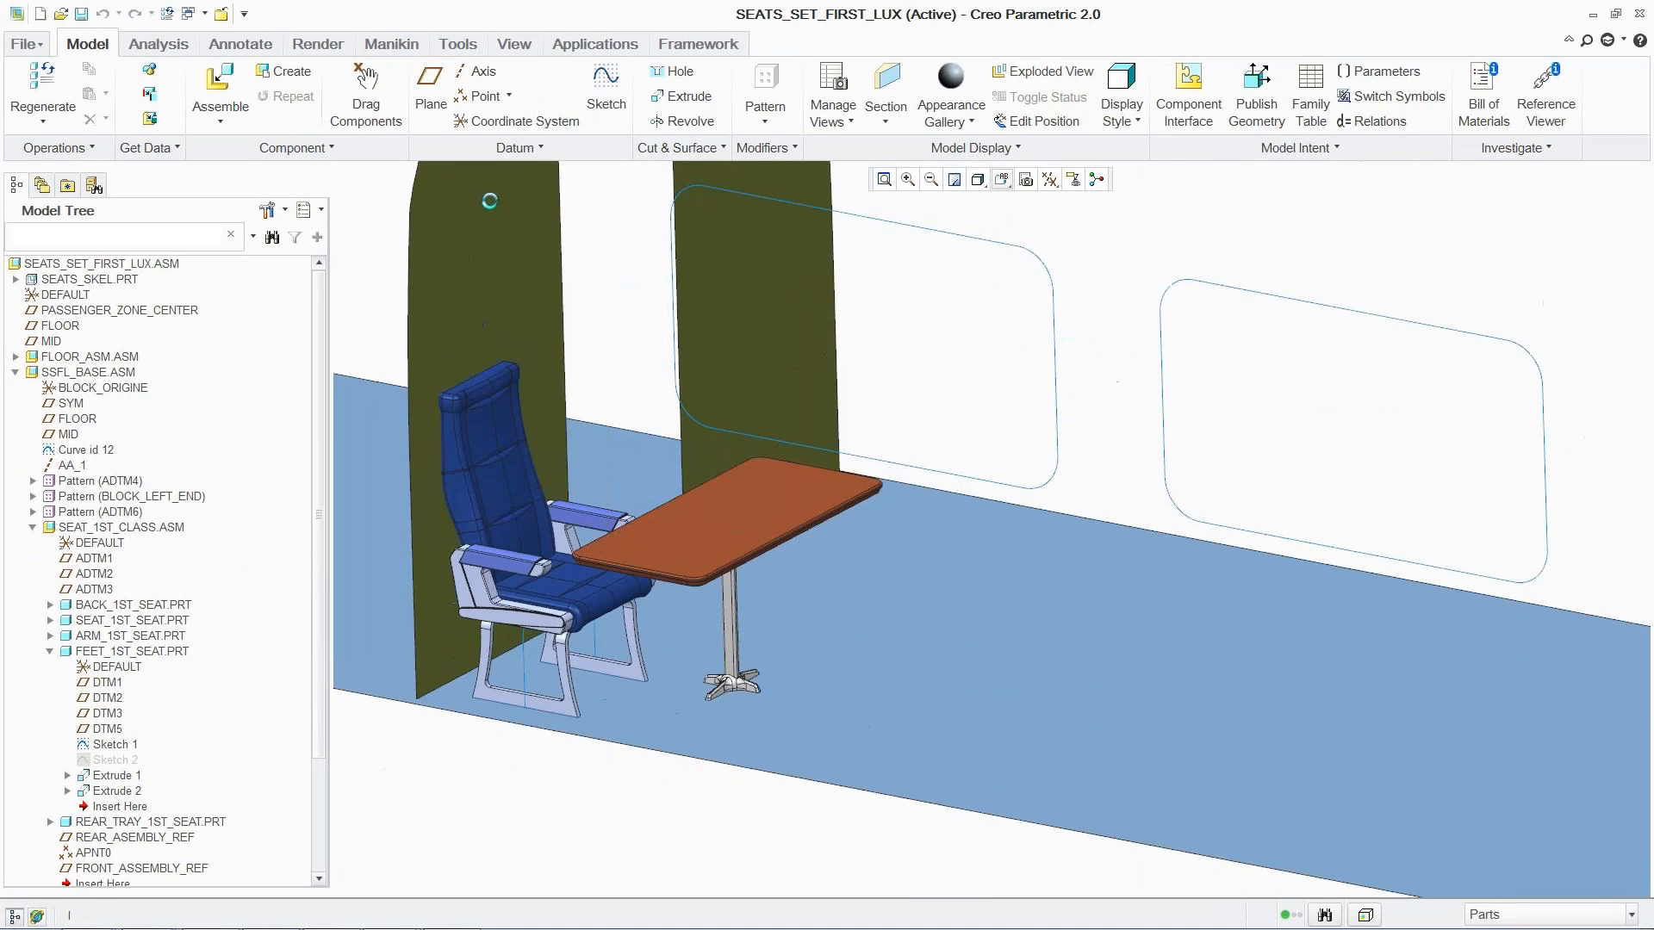
# - Update the top-level SEATS_SET_FIRST_LUX.ASM assembly
pyautogui.click(146, 265)
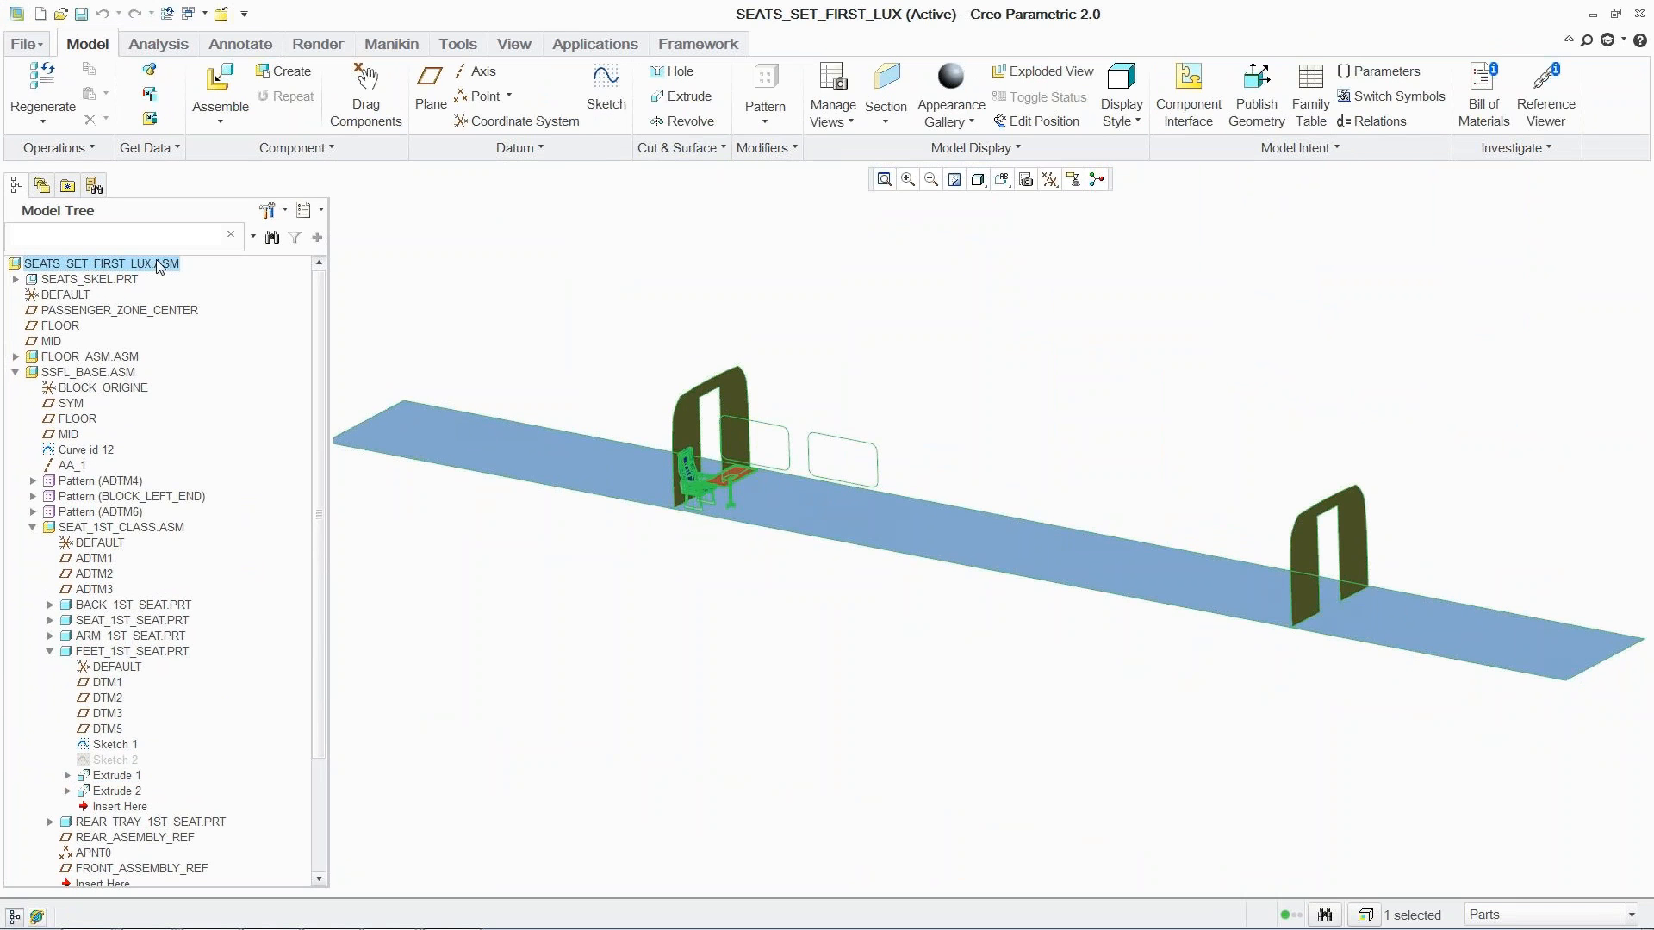
pyautogui.rightClick(157, 266)
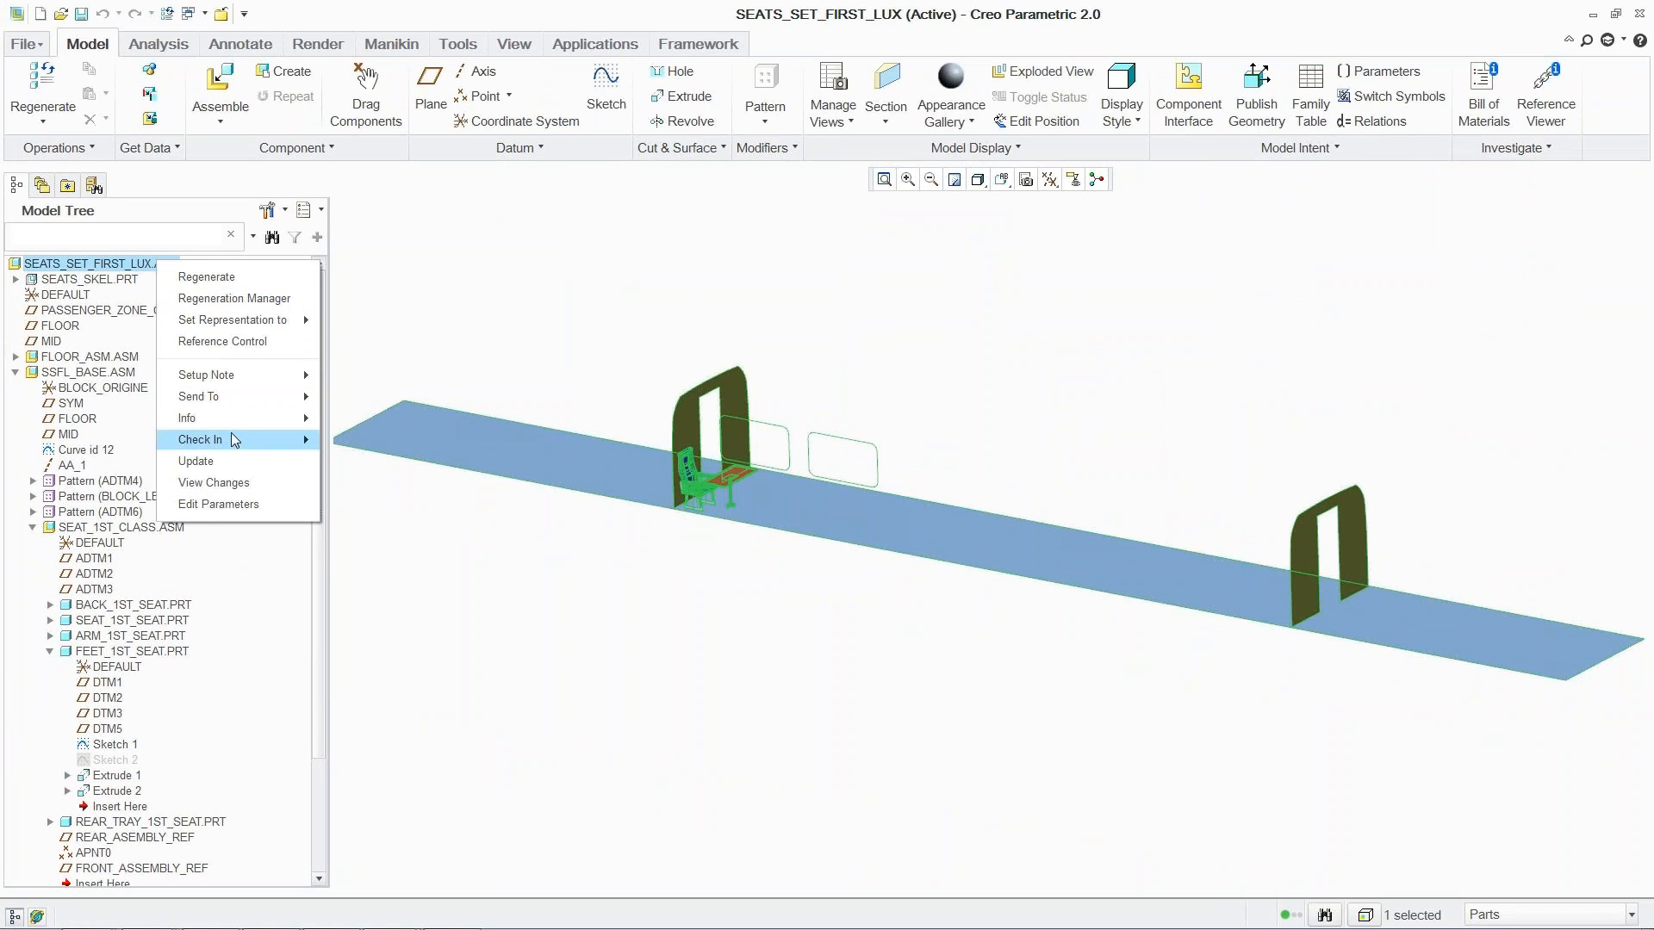
pyautogui.click(217, 461)
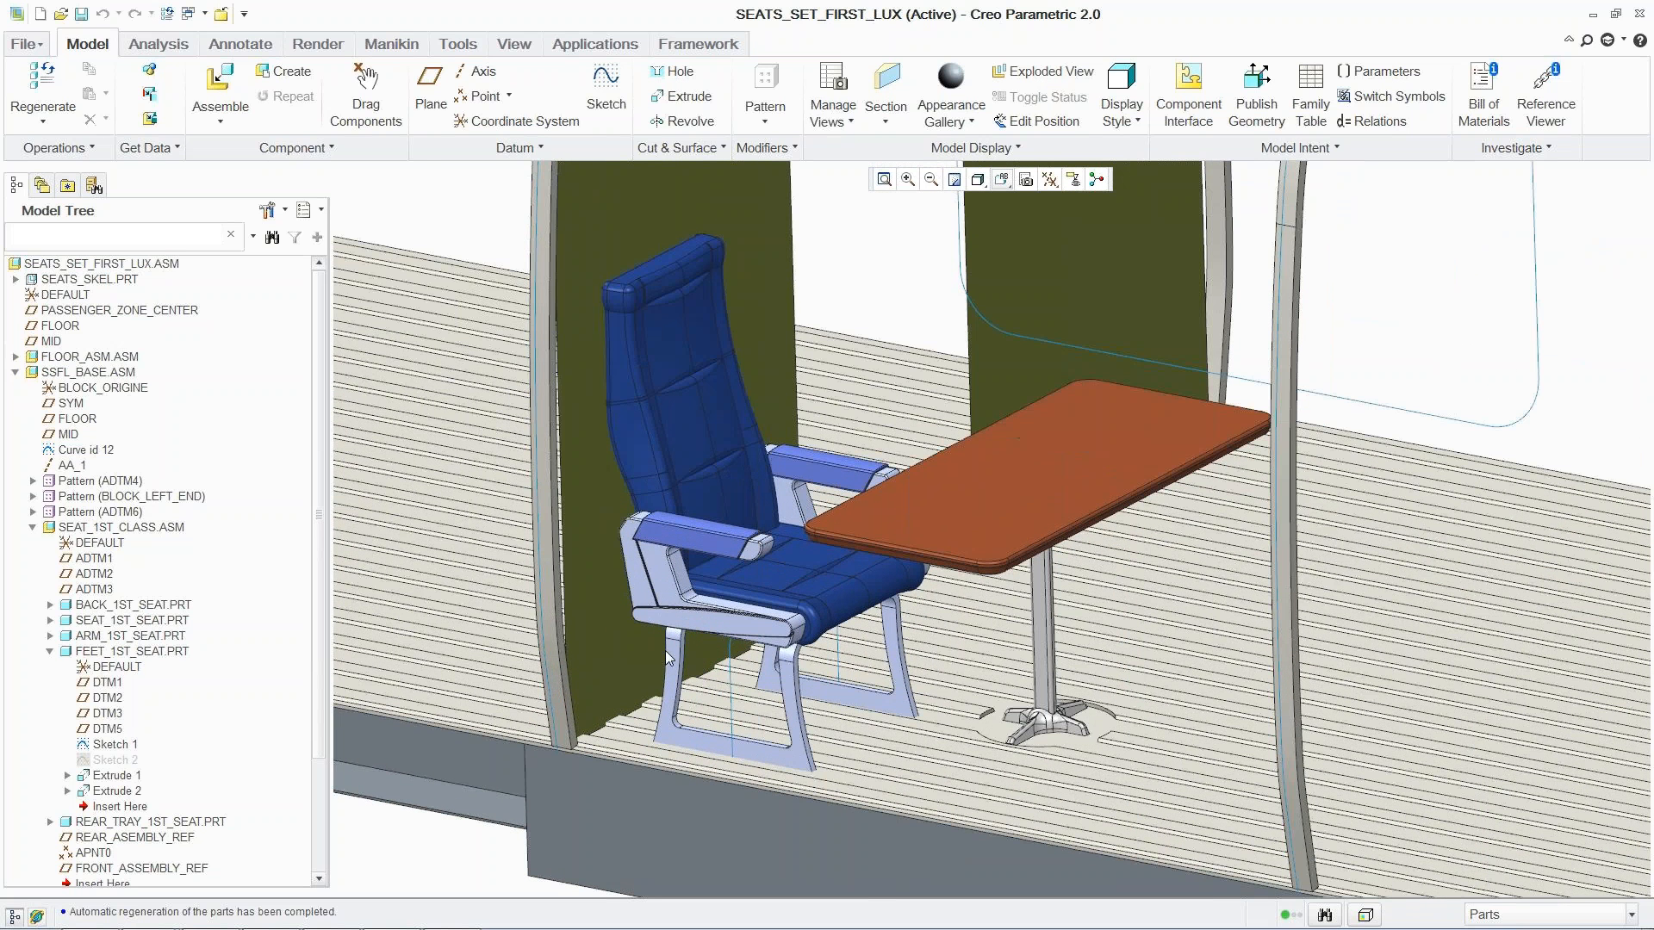
# - Create a planar section from ADTM3, shift it through the seat's front foot, and inspect where the foot meets the floor
pyautogui.click(880, 81)
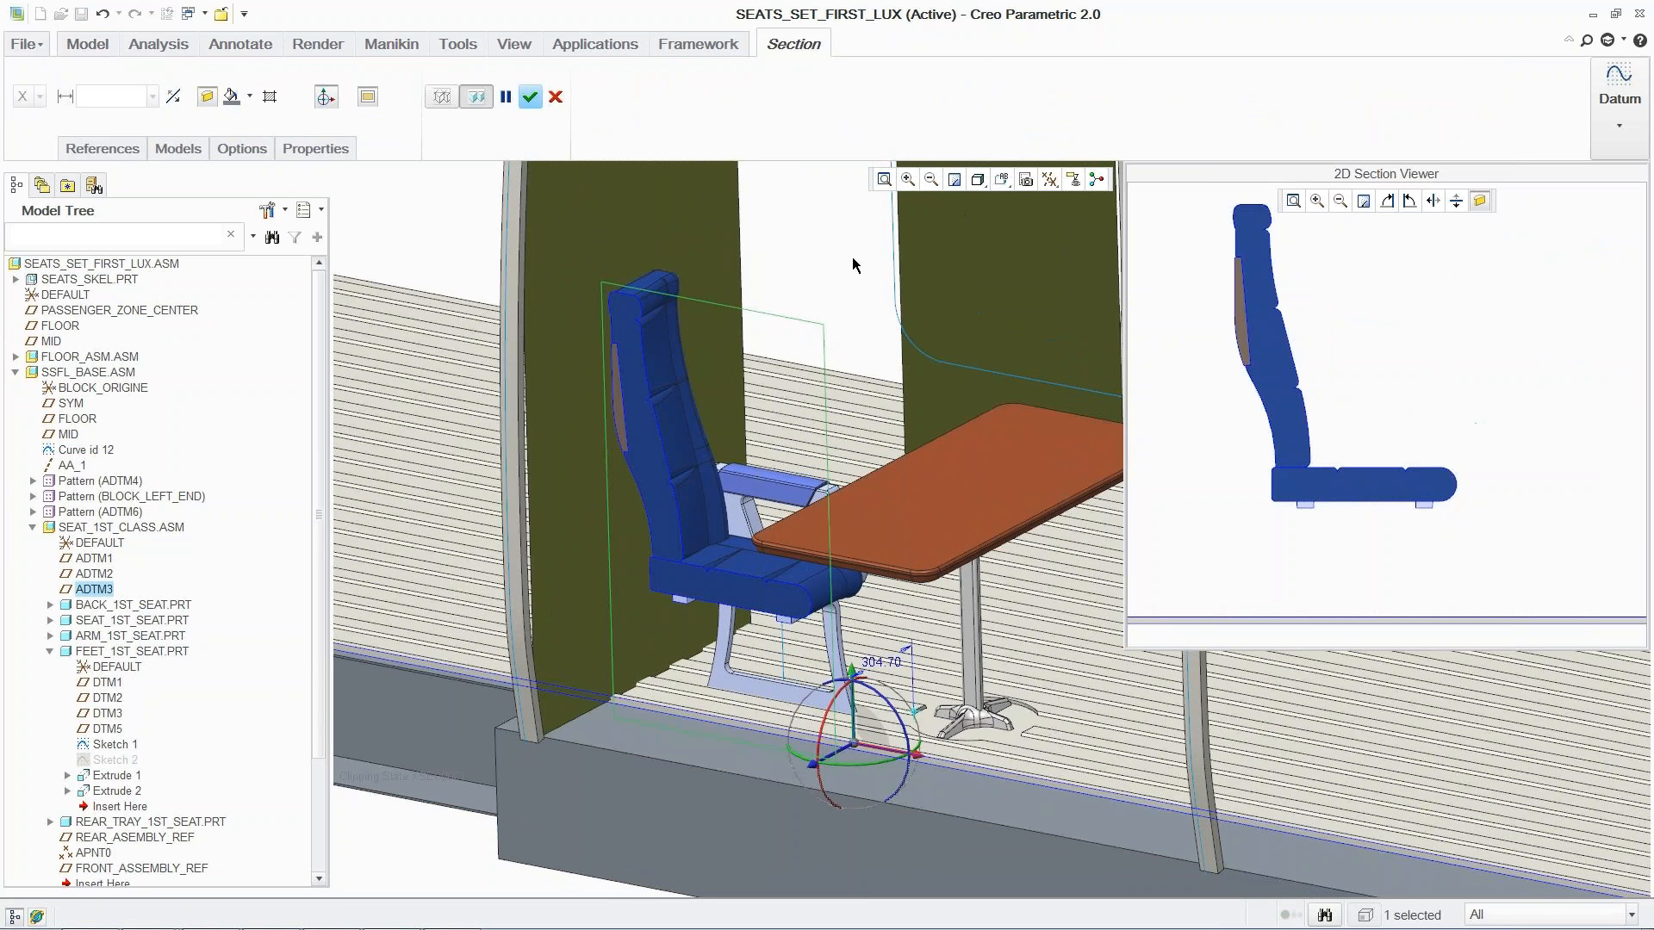
pyautogui.moveTo(811, 769); pyautogui.dragTo(769, 805)
pyautogui.scroll(-8, 769, 803)
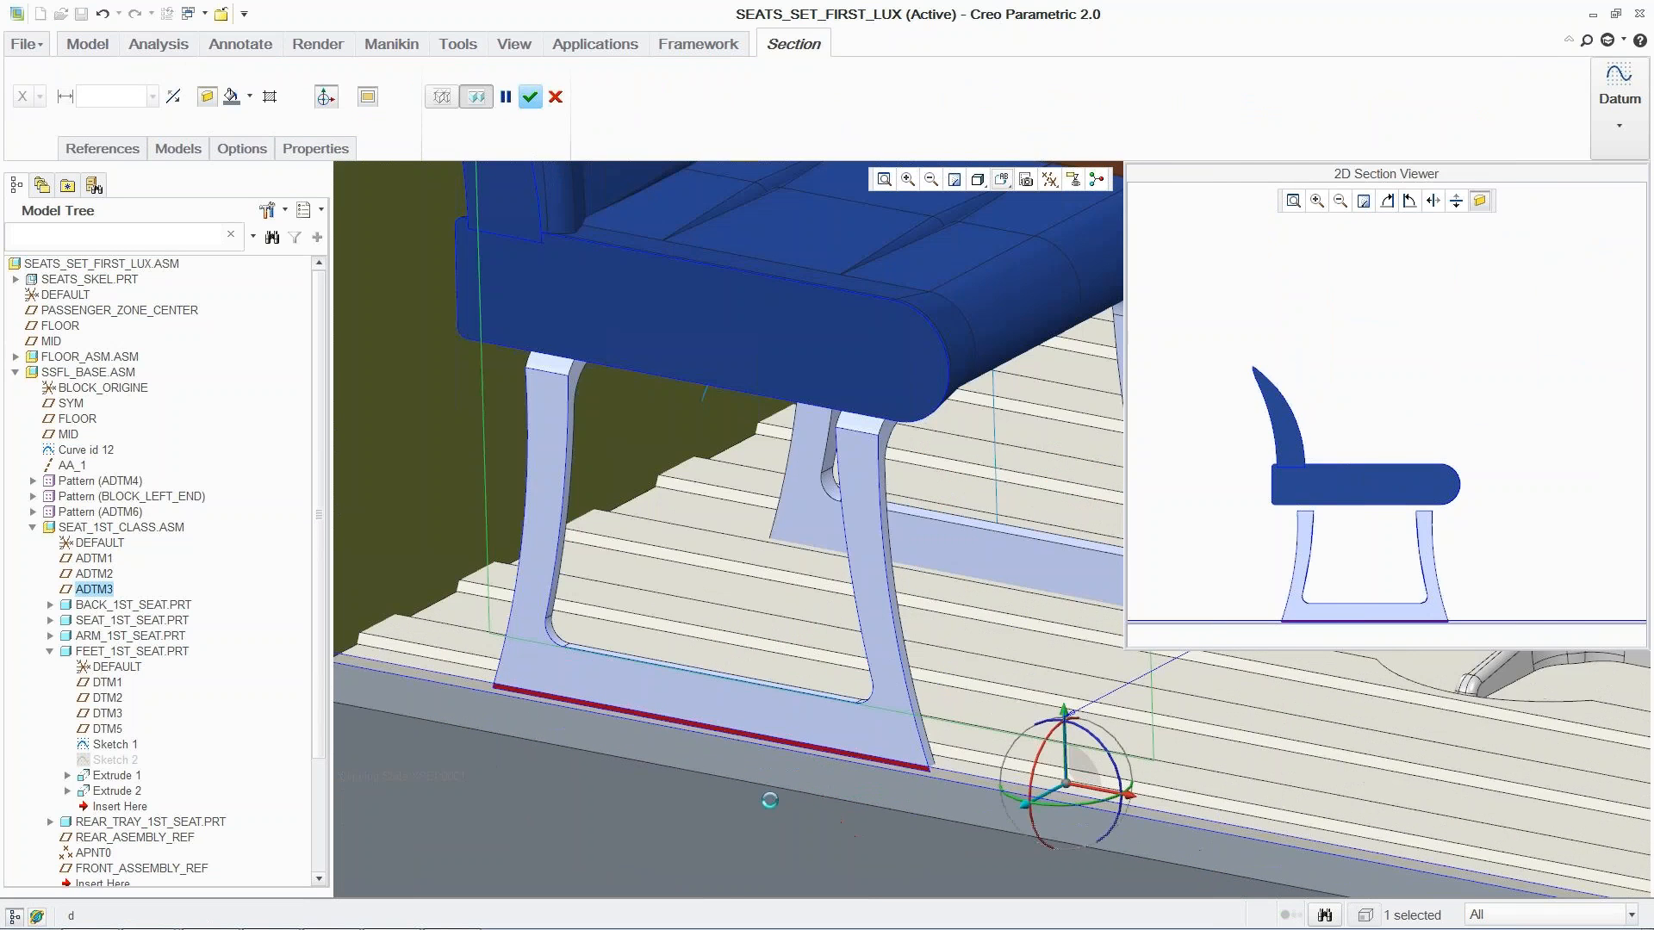
pyautogui.scroll(-5, 1360, 639)
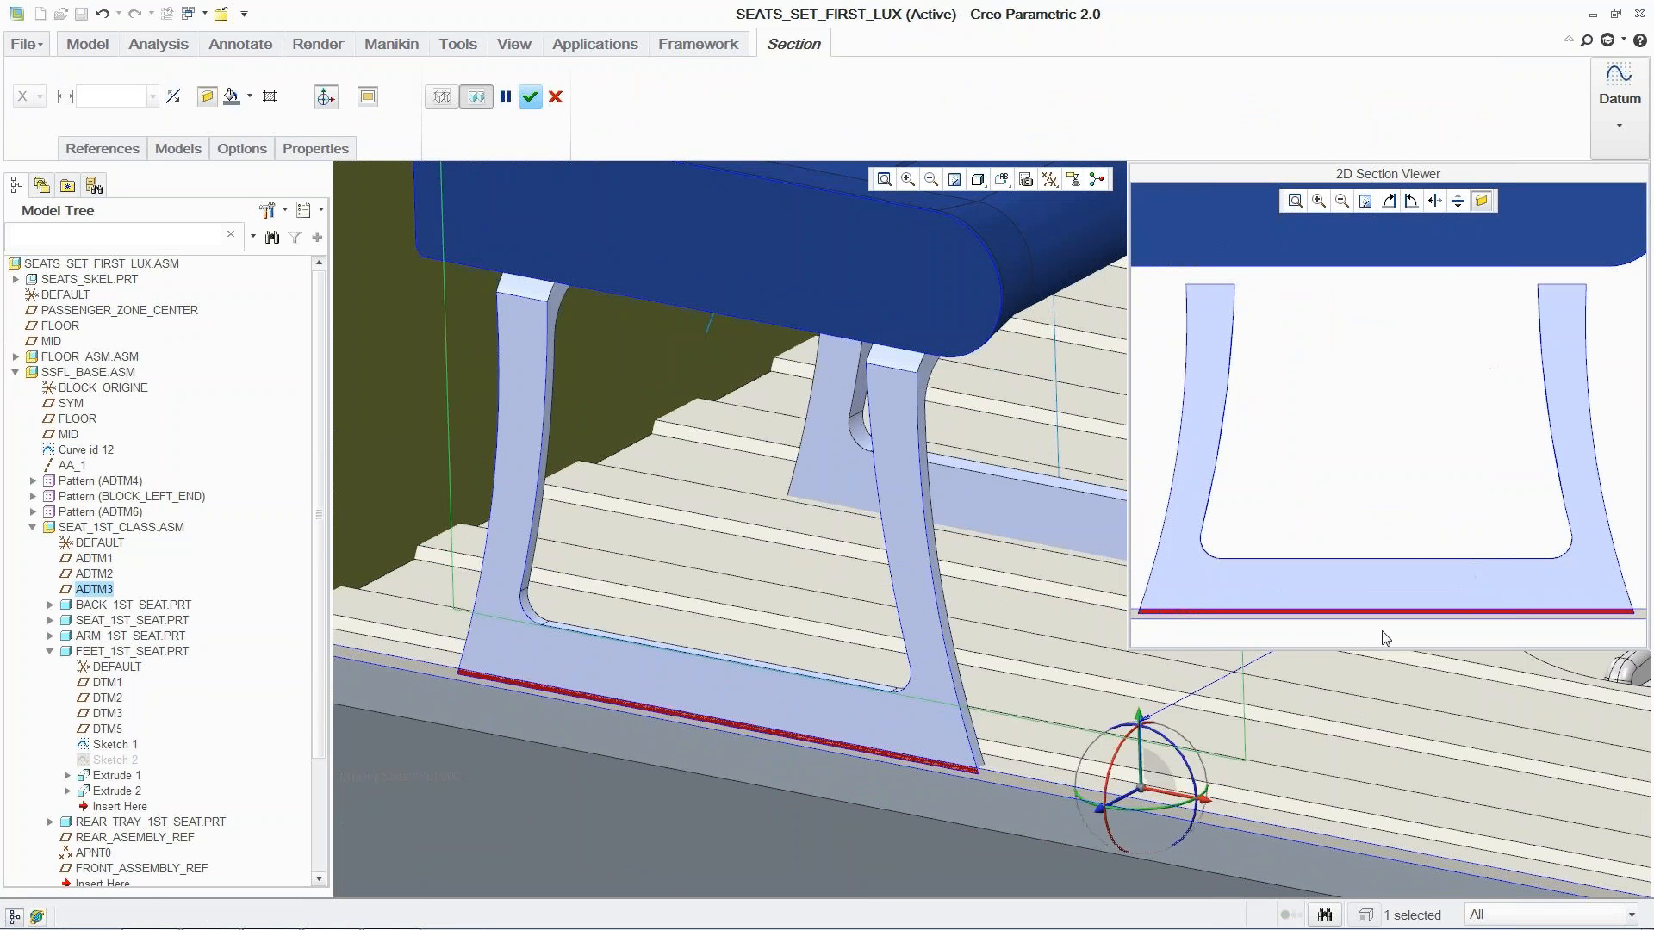
pyautogui.click(530, 97)
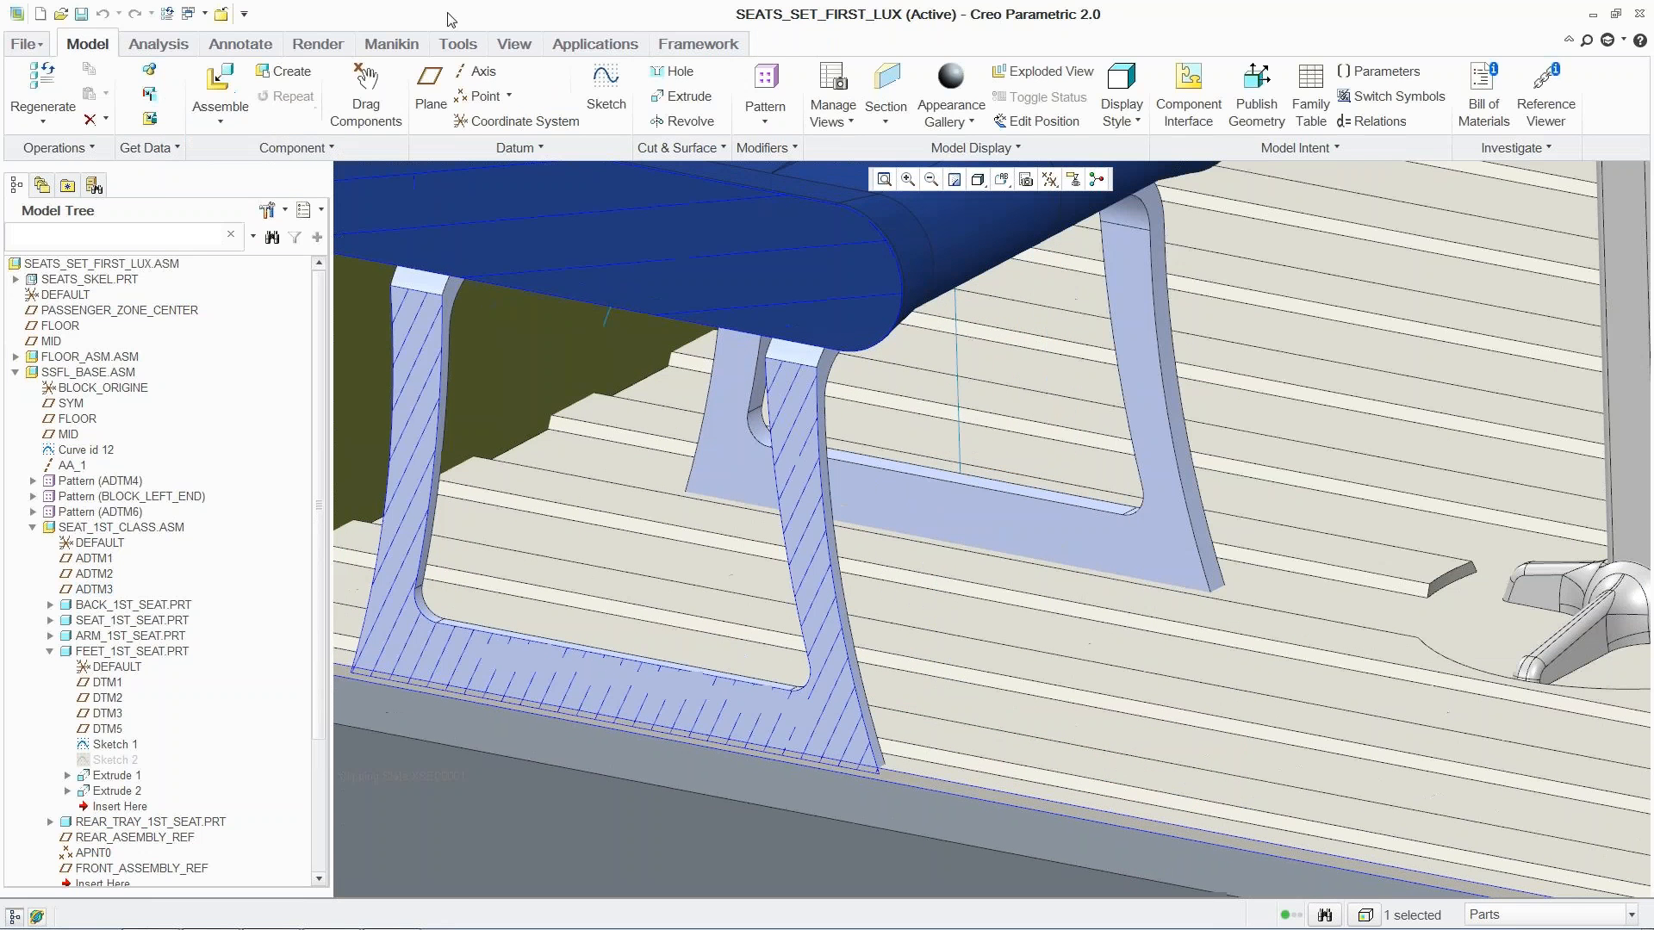
# - Measure the distance between the floor surface and the upper edge of the seat feet, and copy the measured value
pyautogui.click(158, 45)
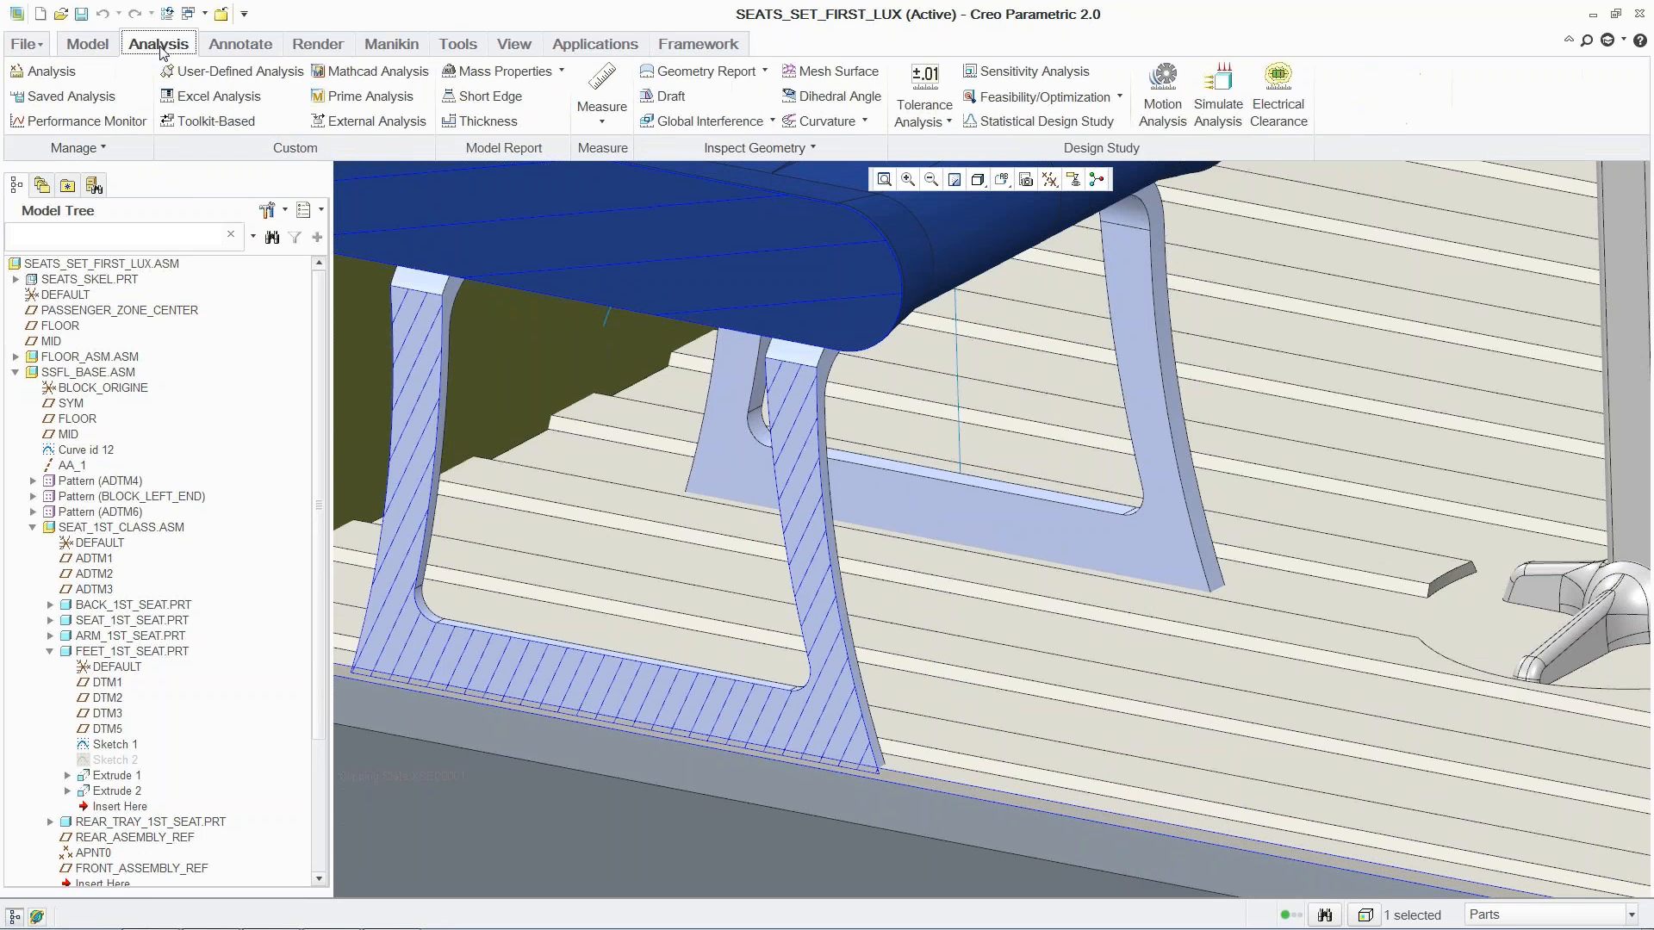
pyautogui.click(598, 87)
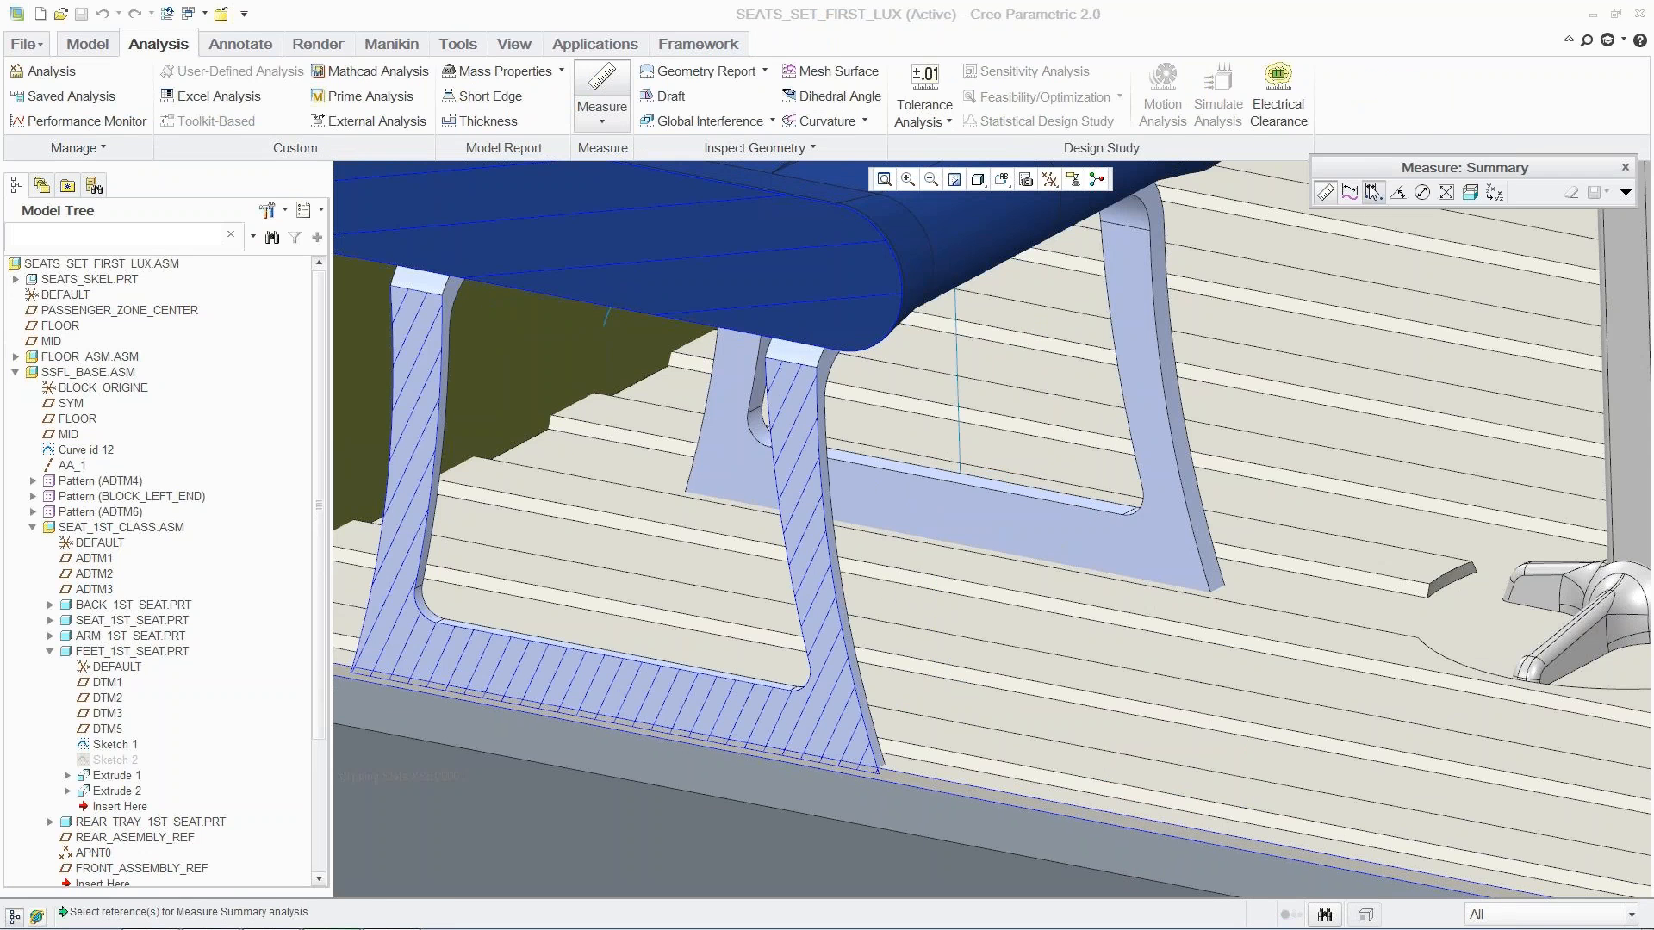
pyautogui.click(929, 602)
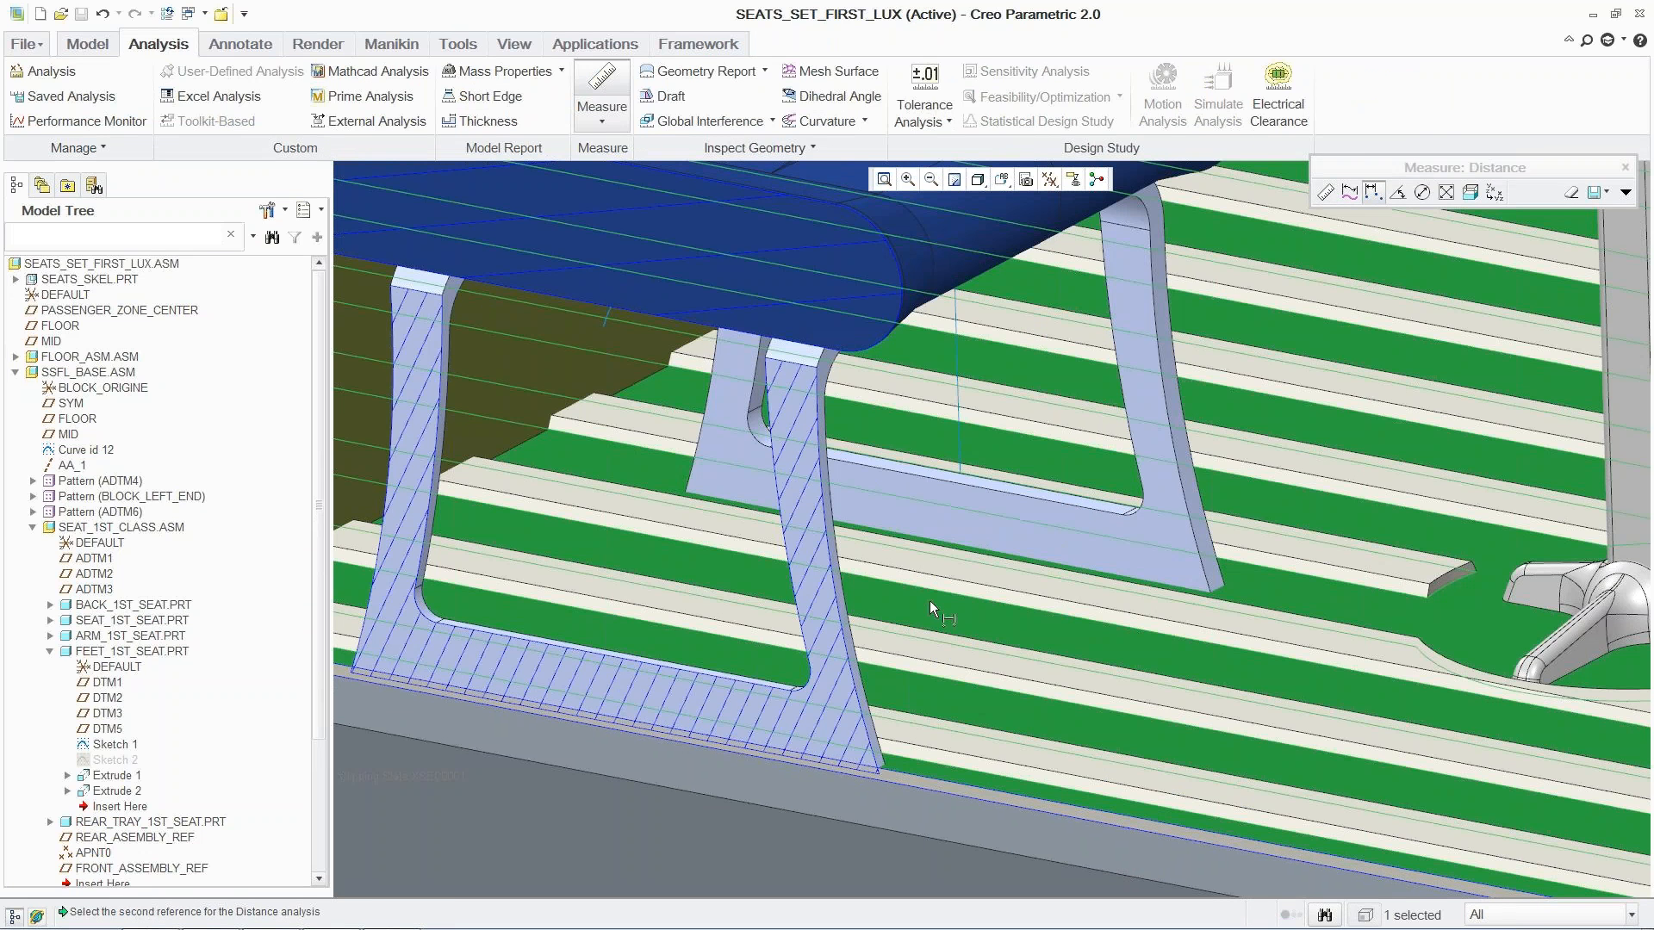
pyautogui.click(717, 233)
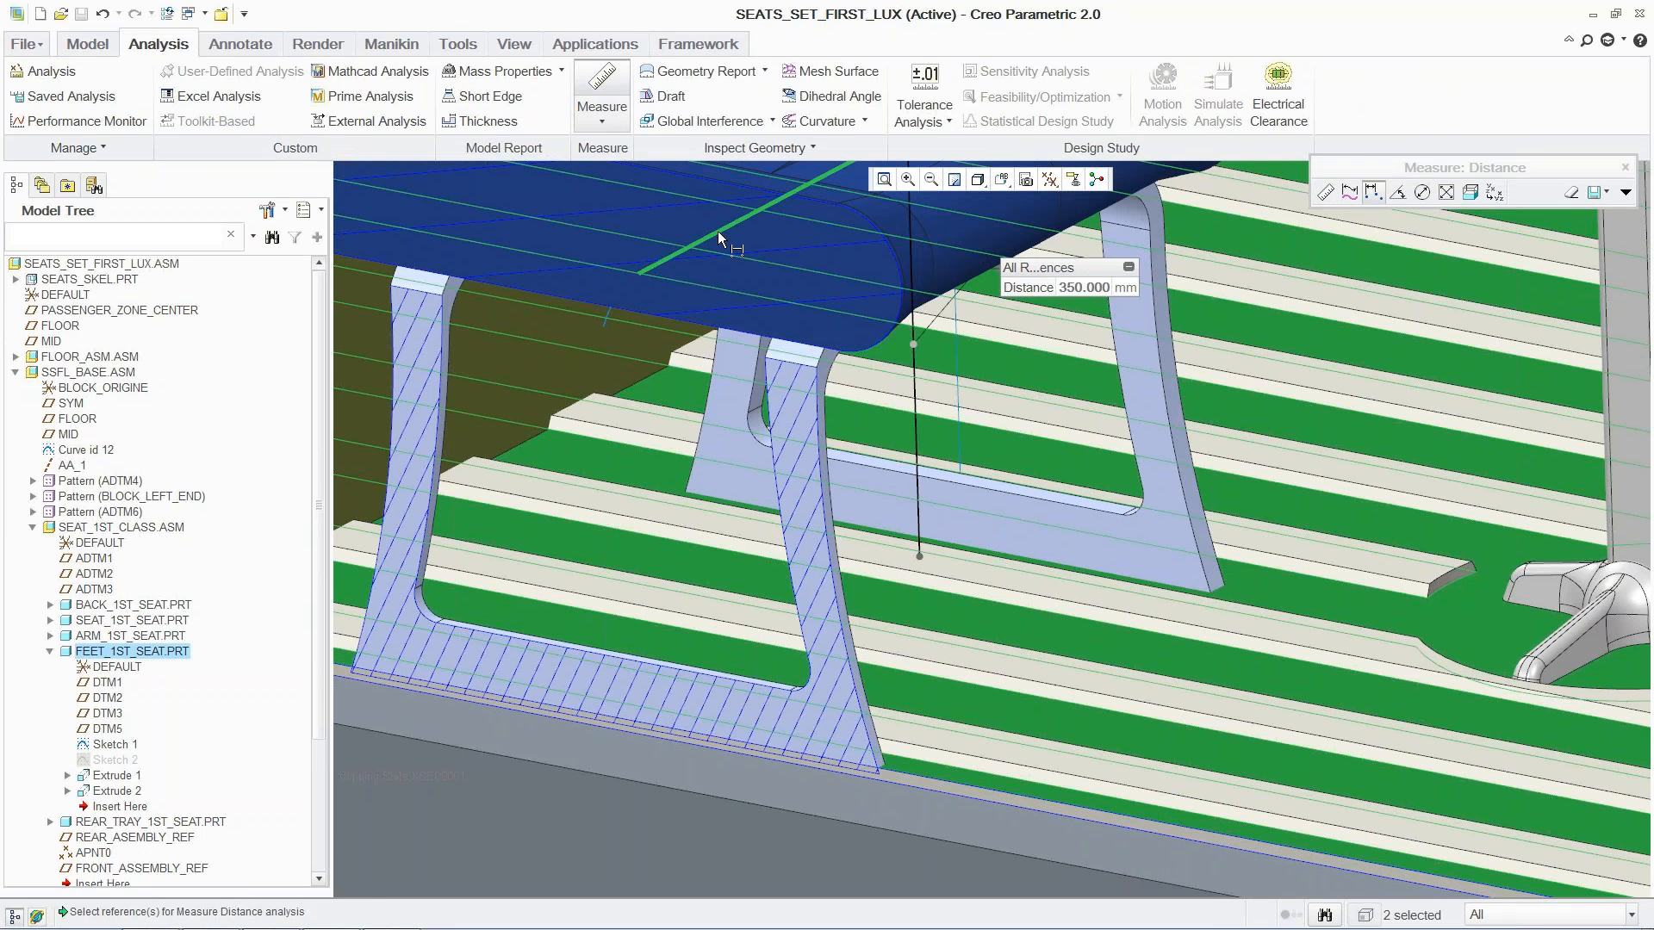
pyautogui.rightClick(1078, 290)
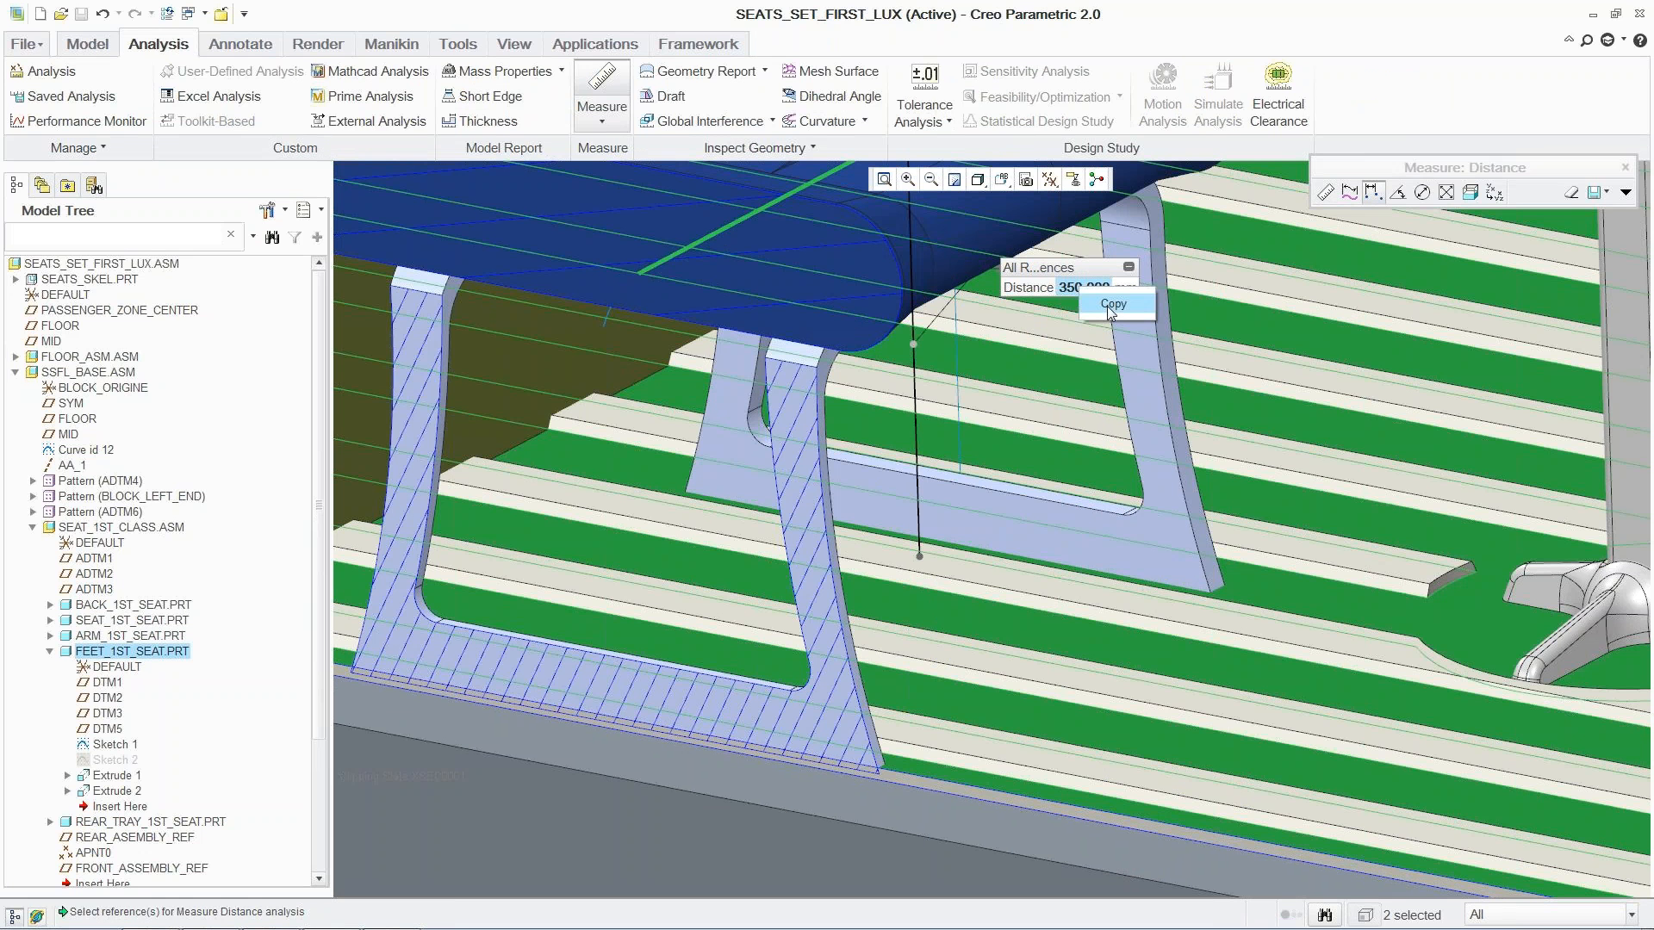
pyautogui.click(1625, 168)
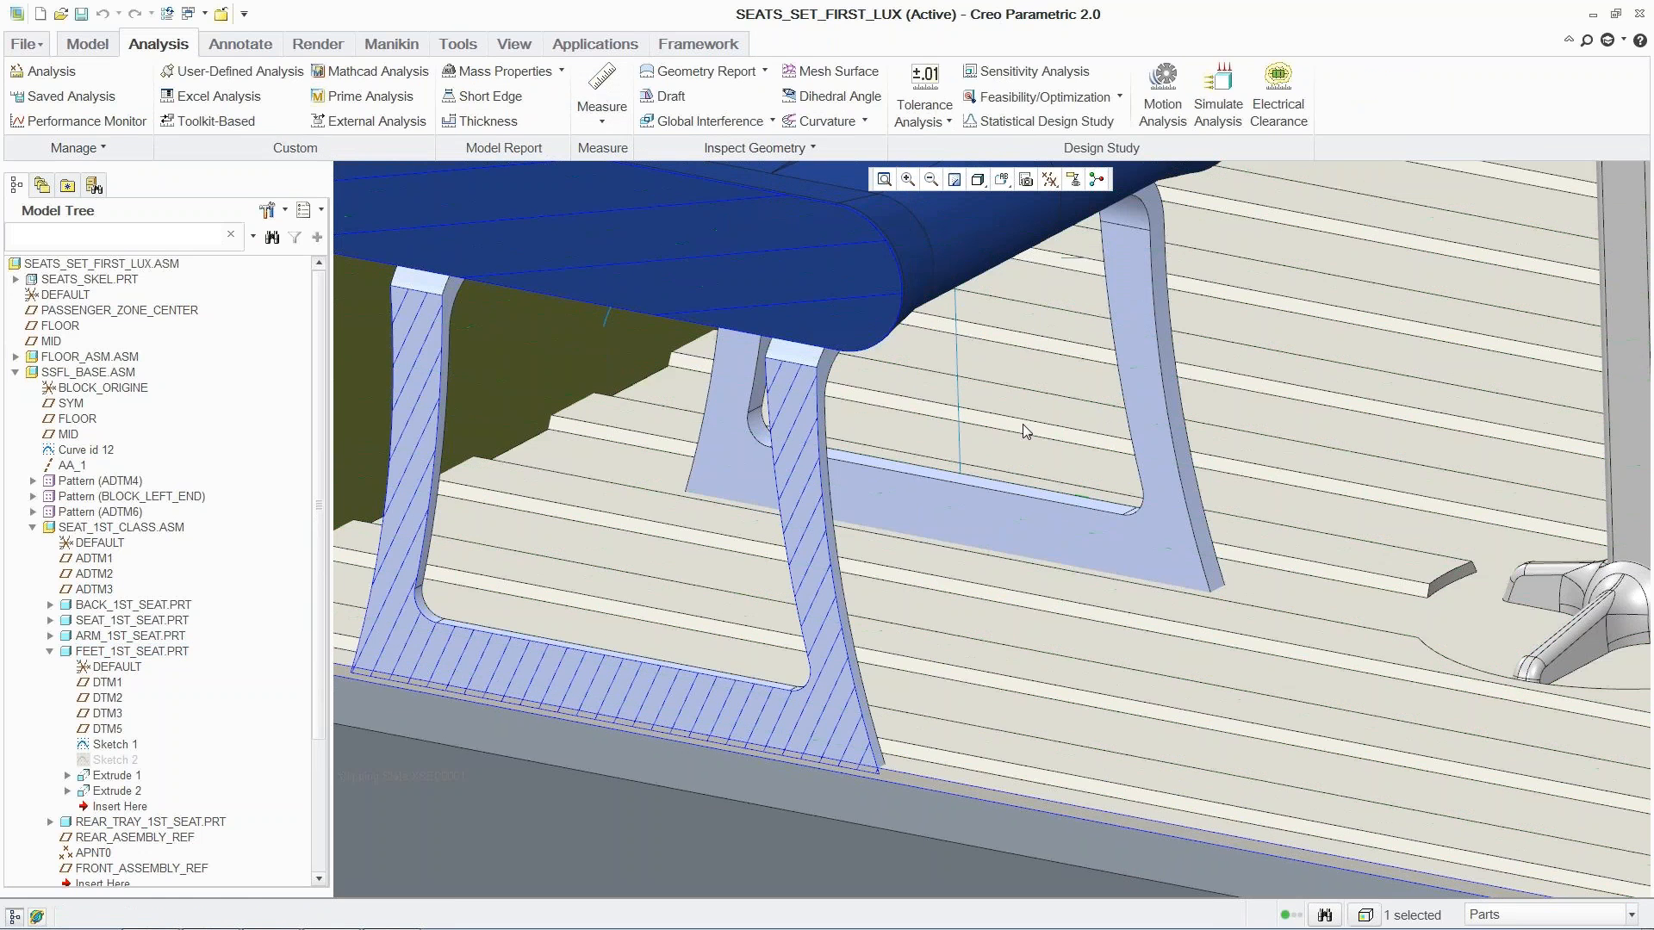
# - Activate FEET_1ST_SEAT.PRT within the SEAT_1ST_CLASS.ASM subassembly
pyautogui.click(87, 44)
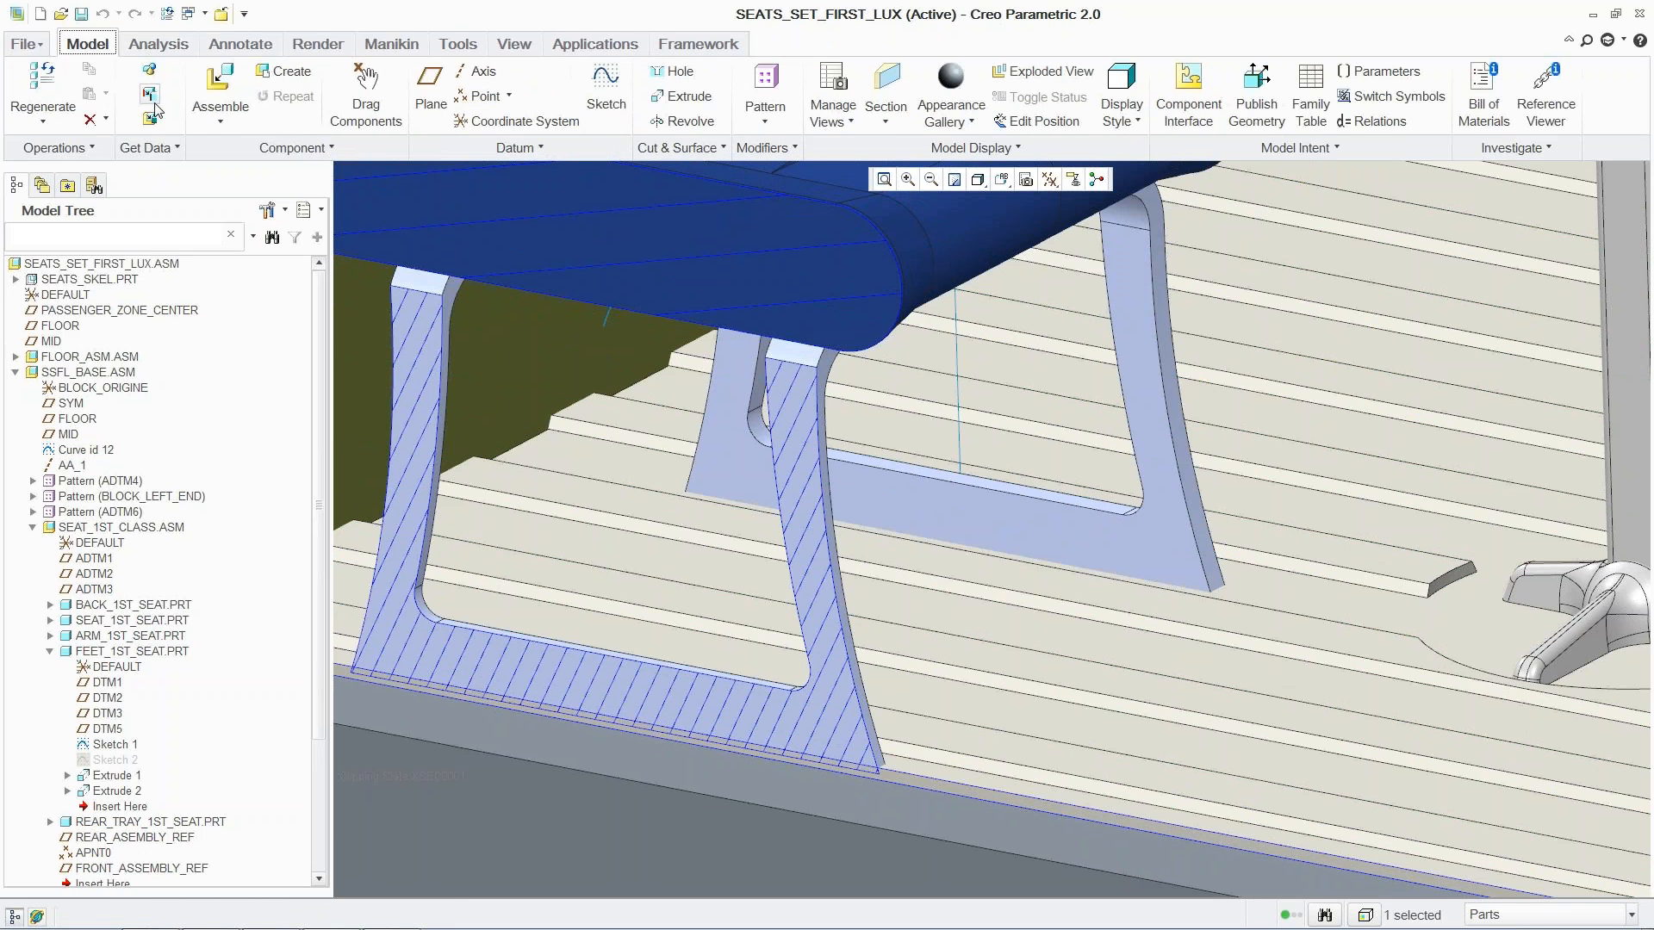
pyautogui.click(165, 652)
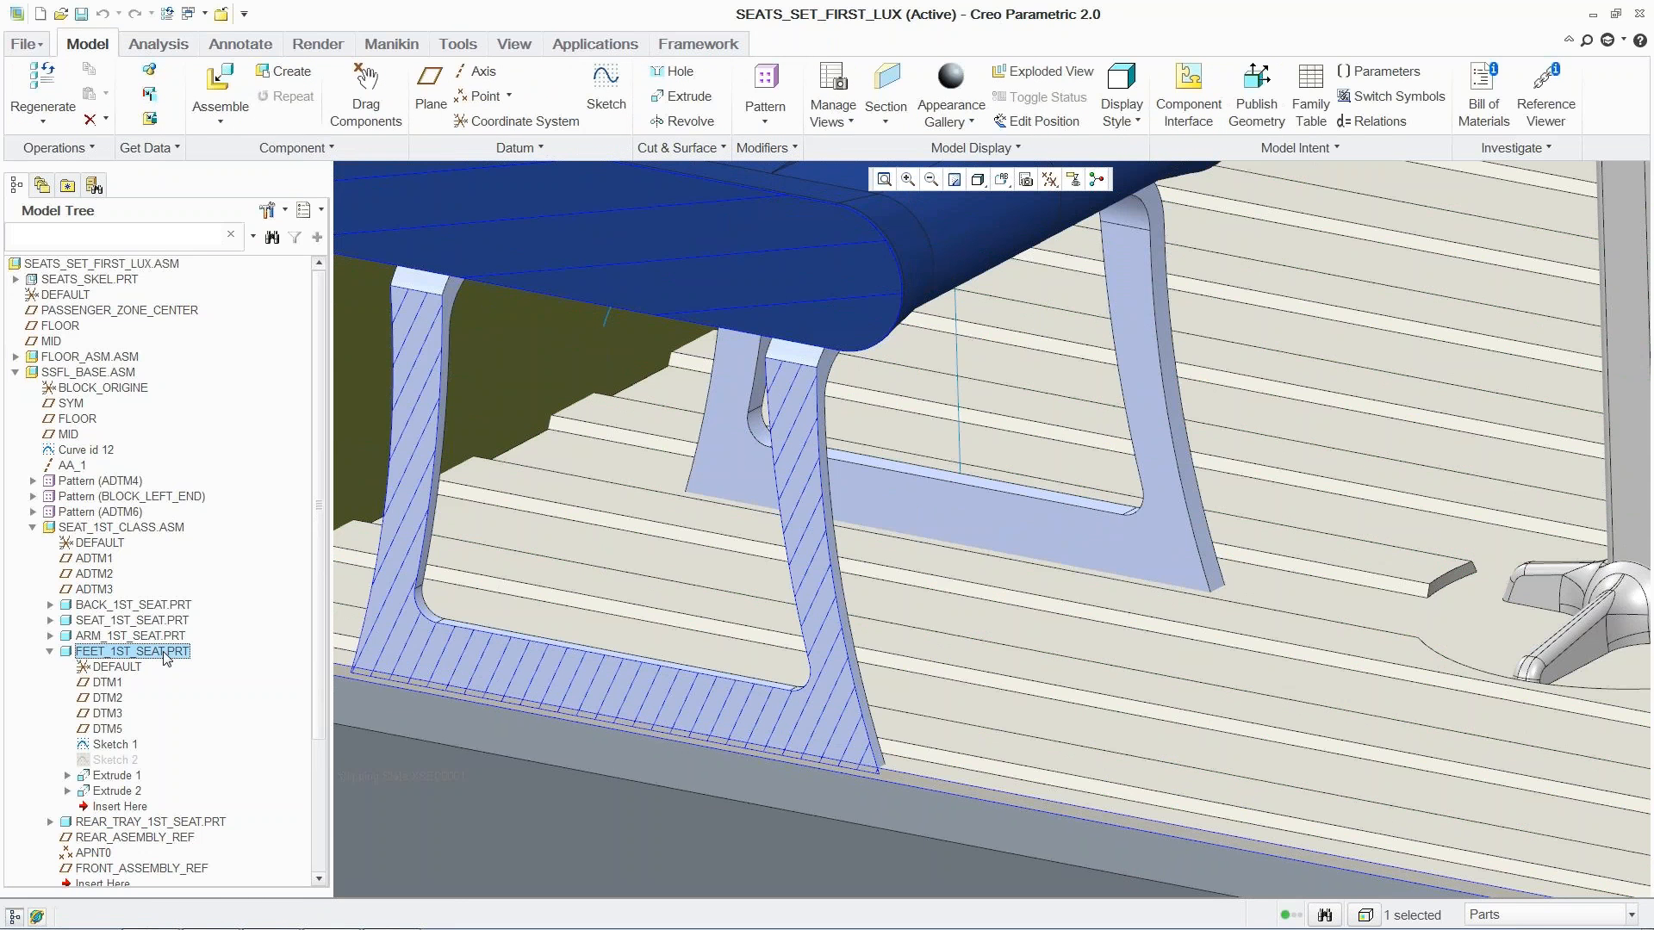
pyautogui.rightClick(356, 226)
pyautogui.click(386, 243)
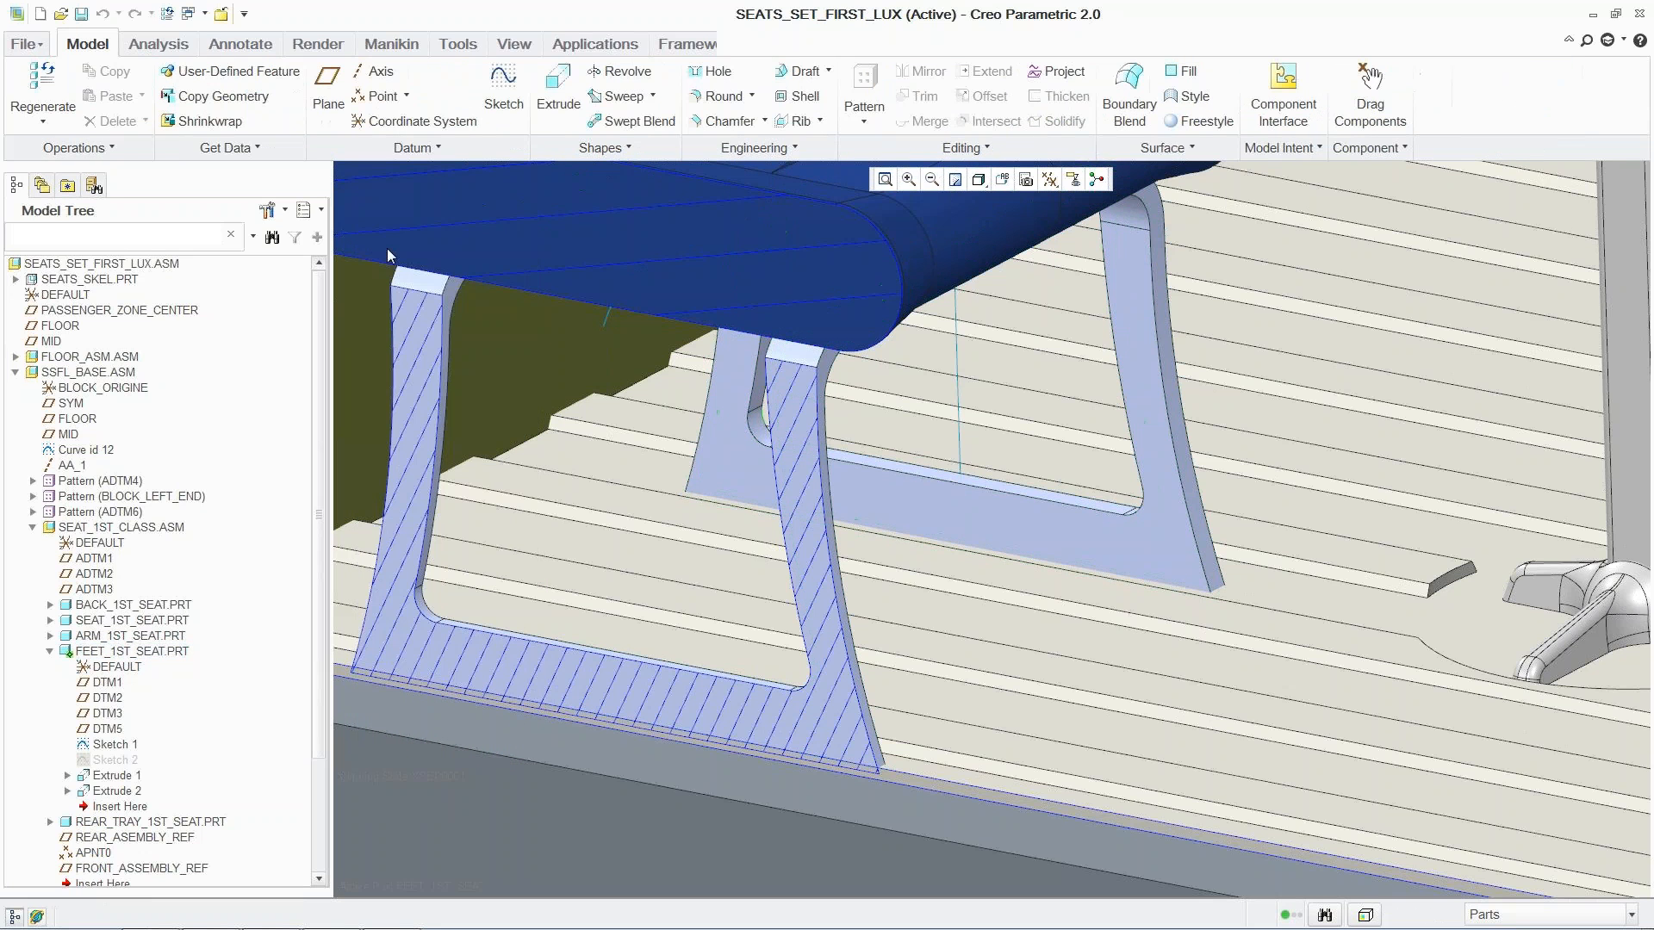
# - Set the vertical height dimension of Sketch 1 in the seat feet part to 350 mm and regenerate the part
pyautogui.rightClick(146, 746)
pyautogui.click(177, 475)
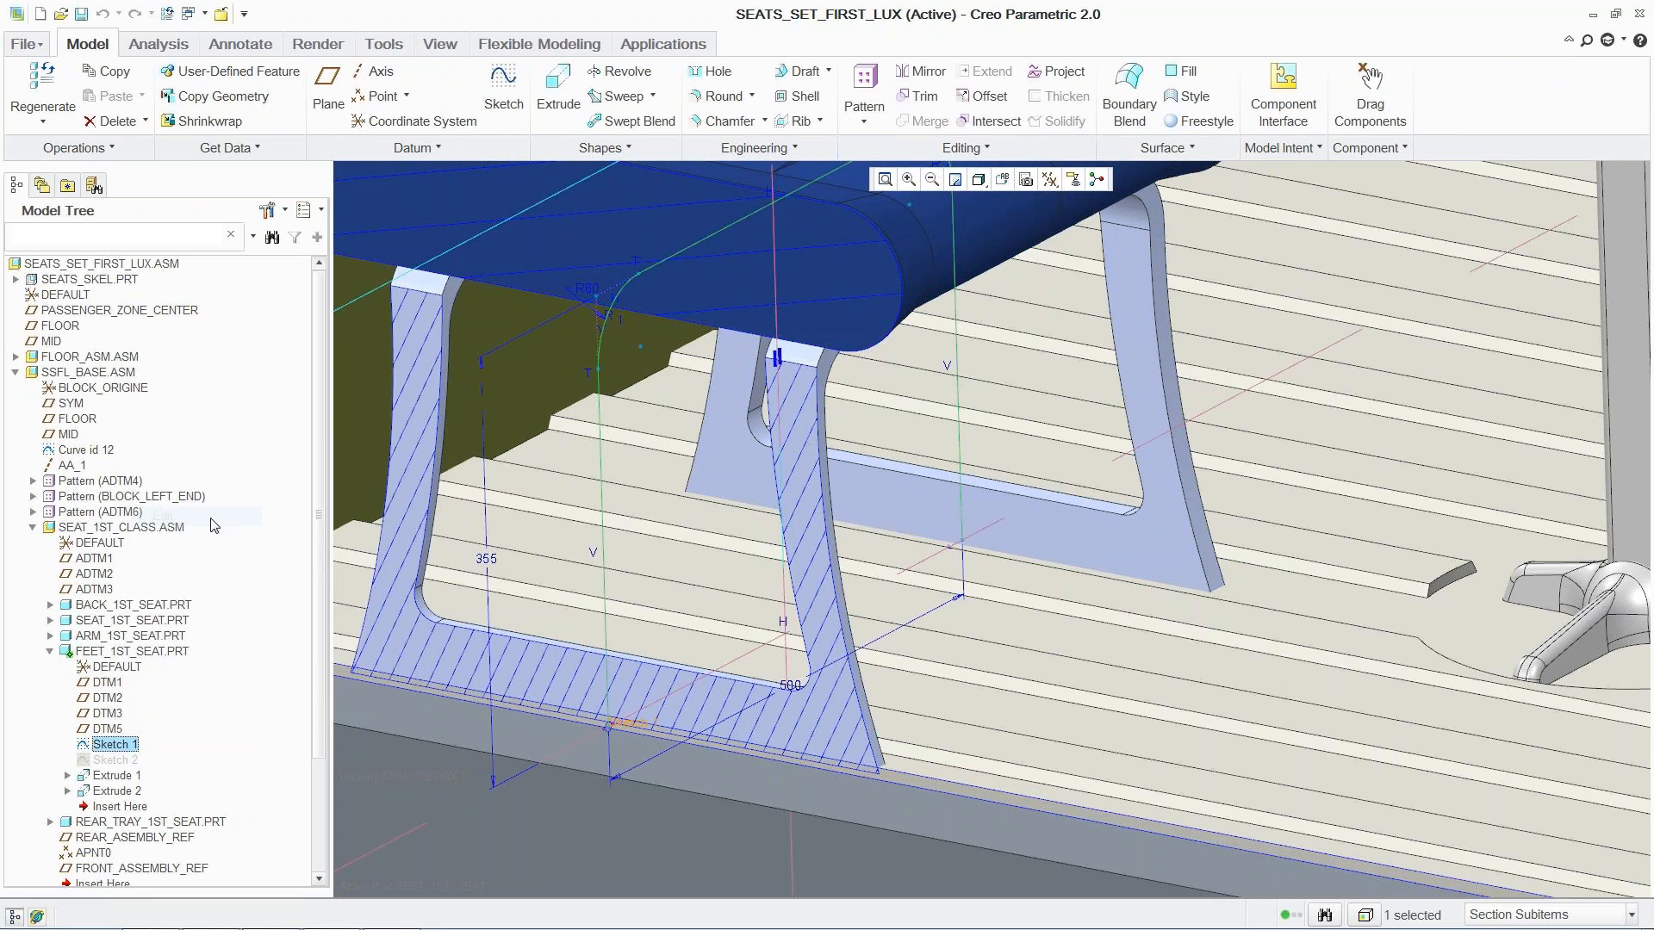
pyautogui.rightClick(487, 562)
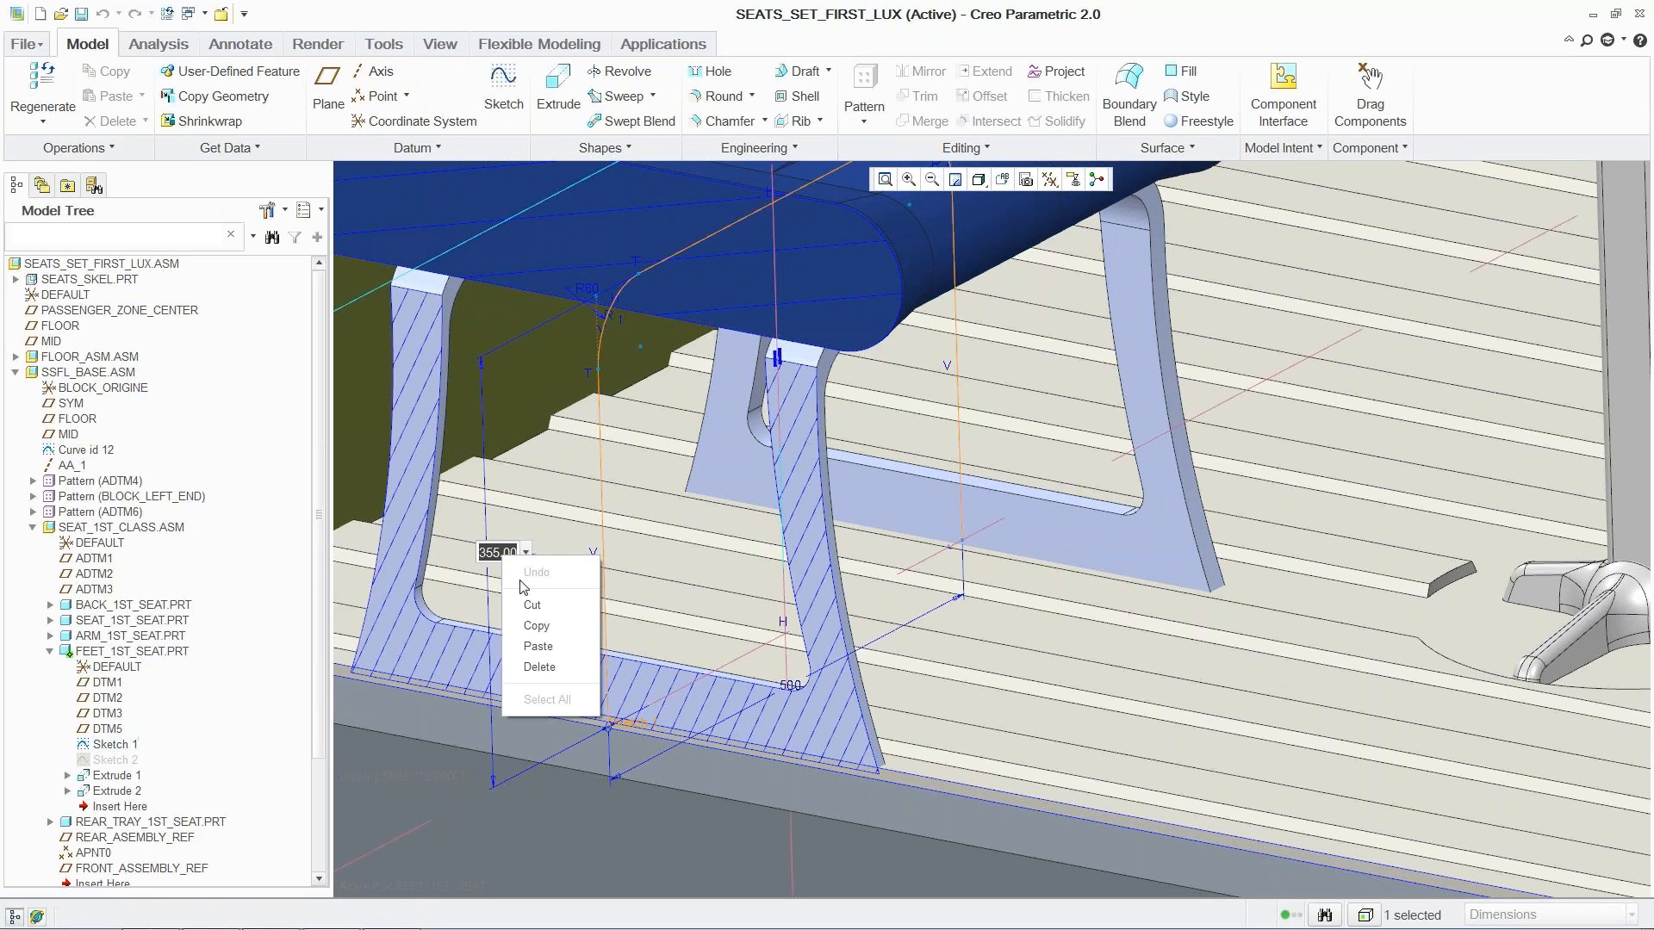
pyautogui.click(549, 629)
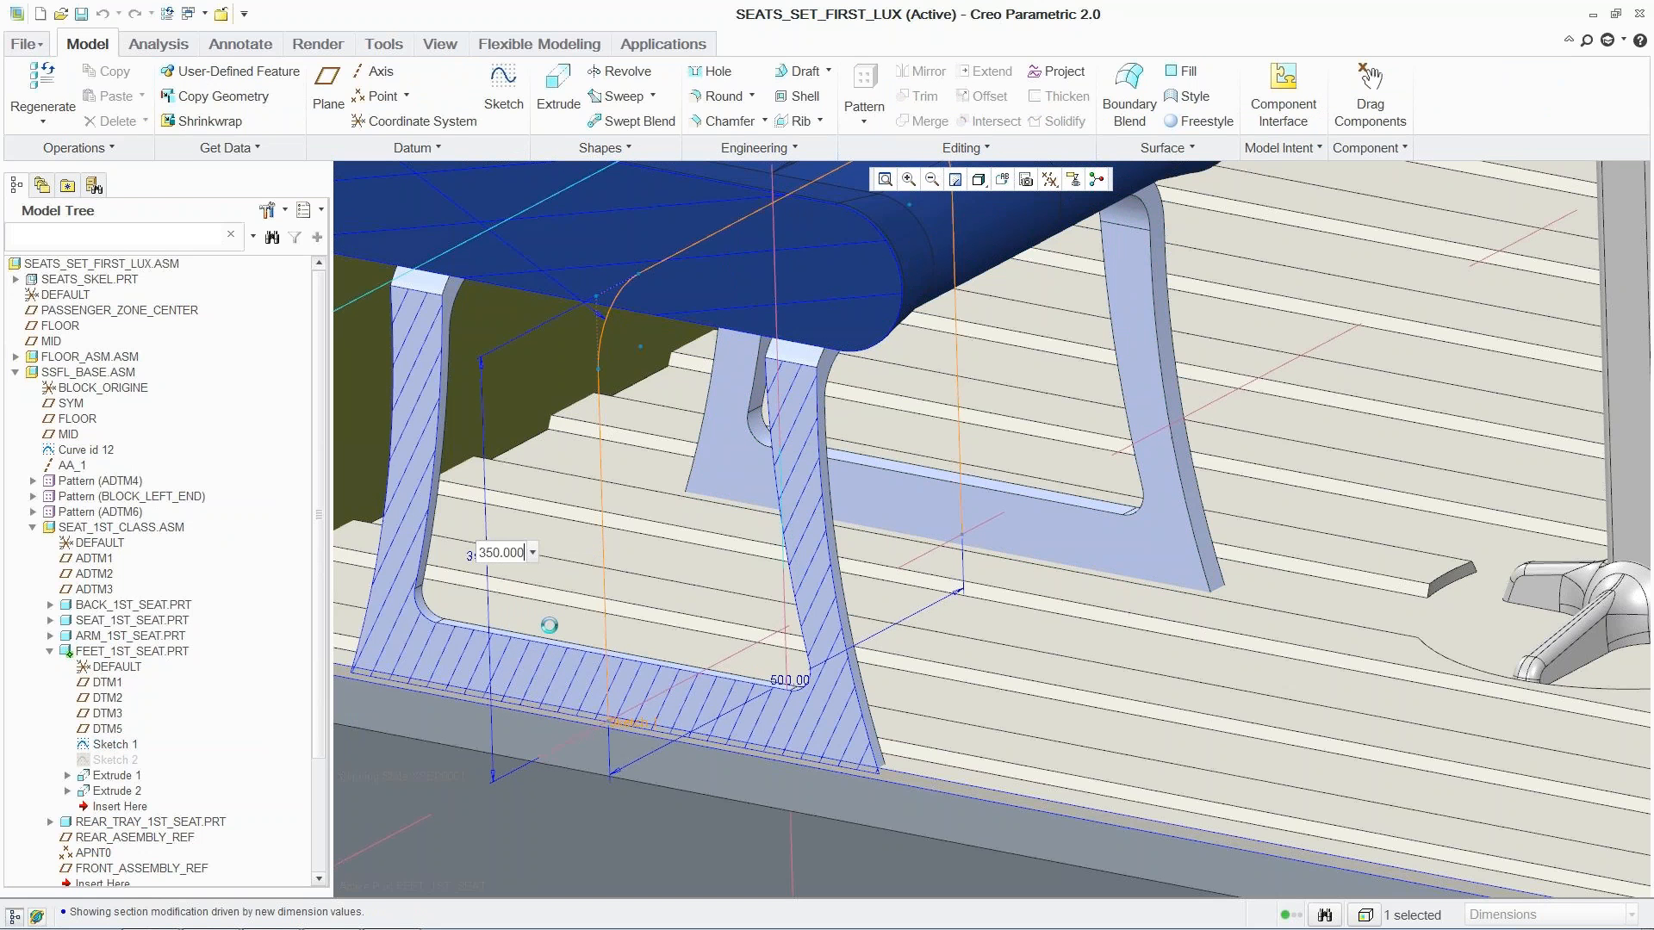
pyautogui.press('Return')
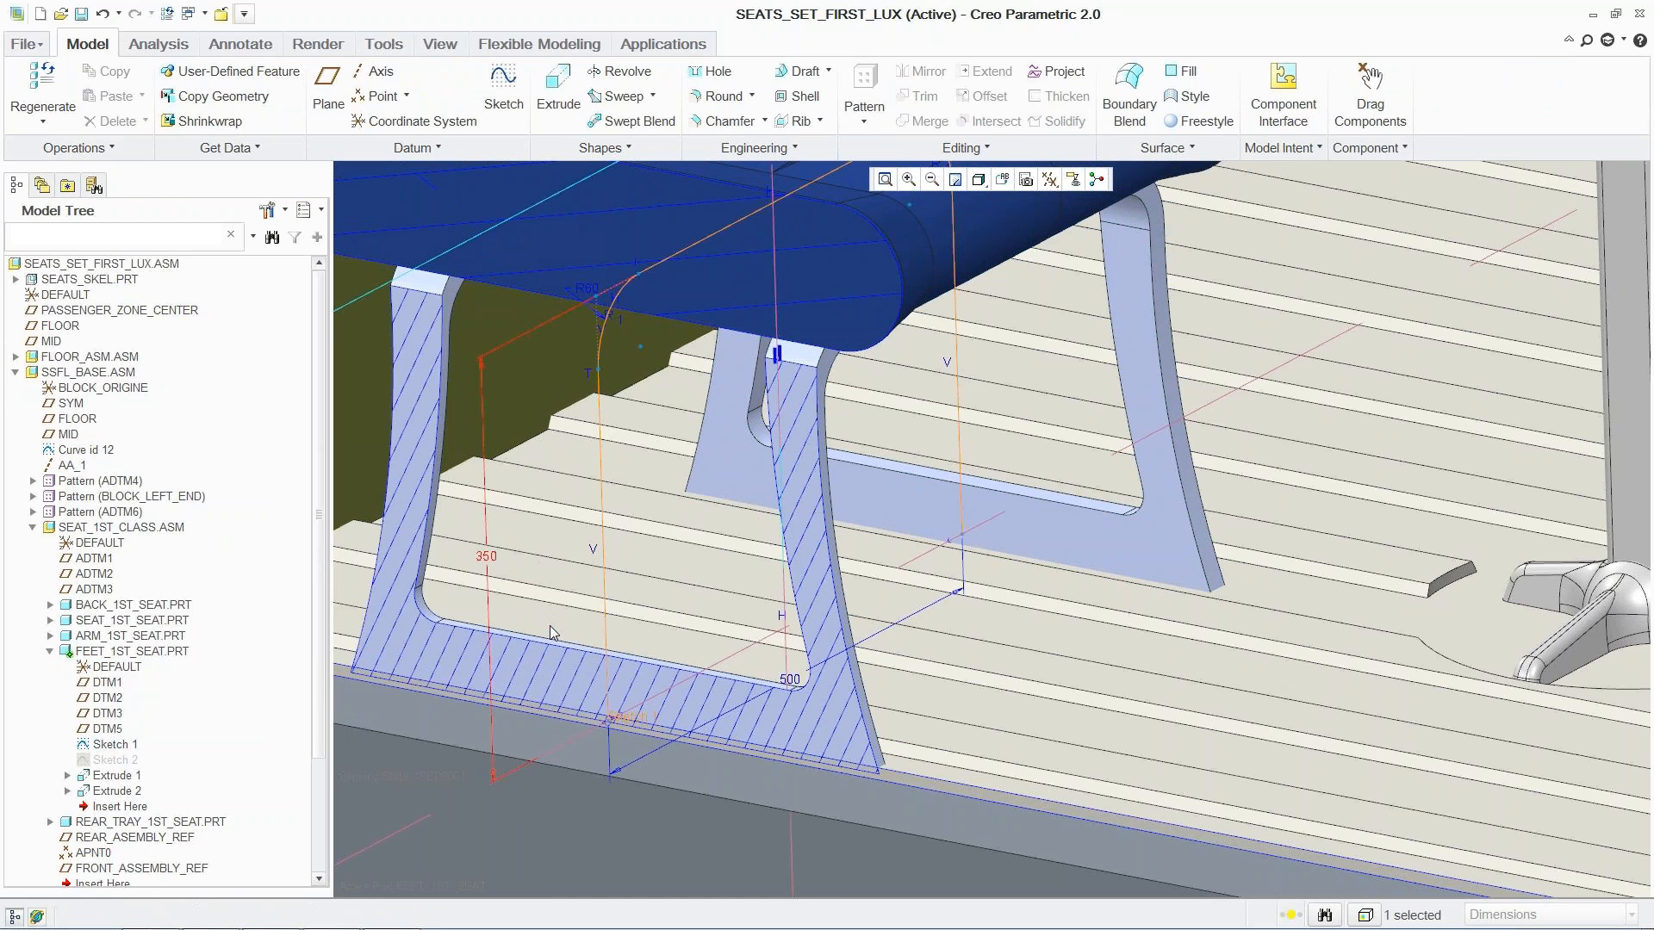
pyautogui.click(45, 86)
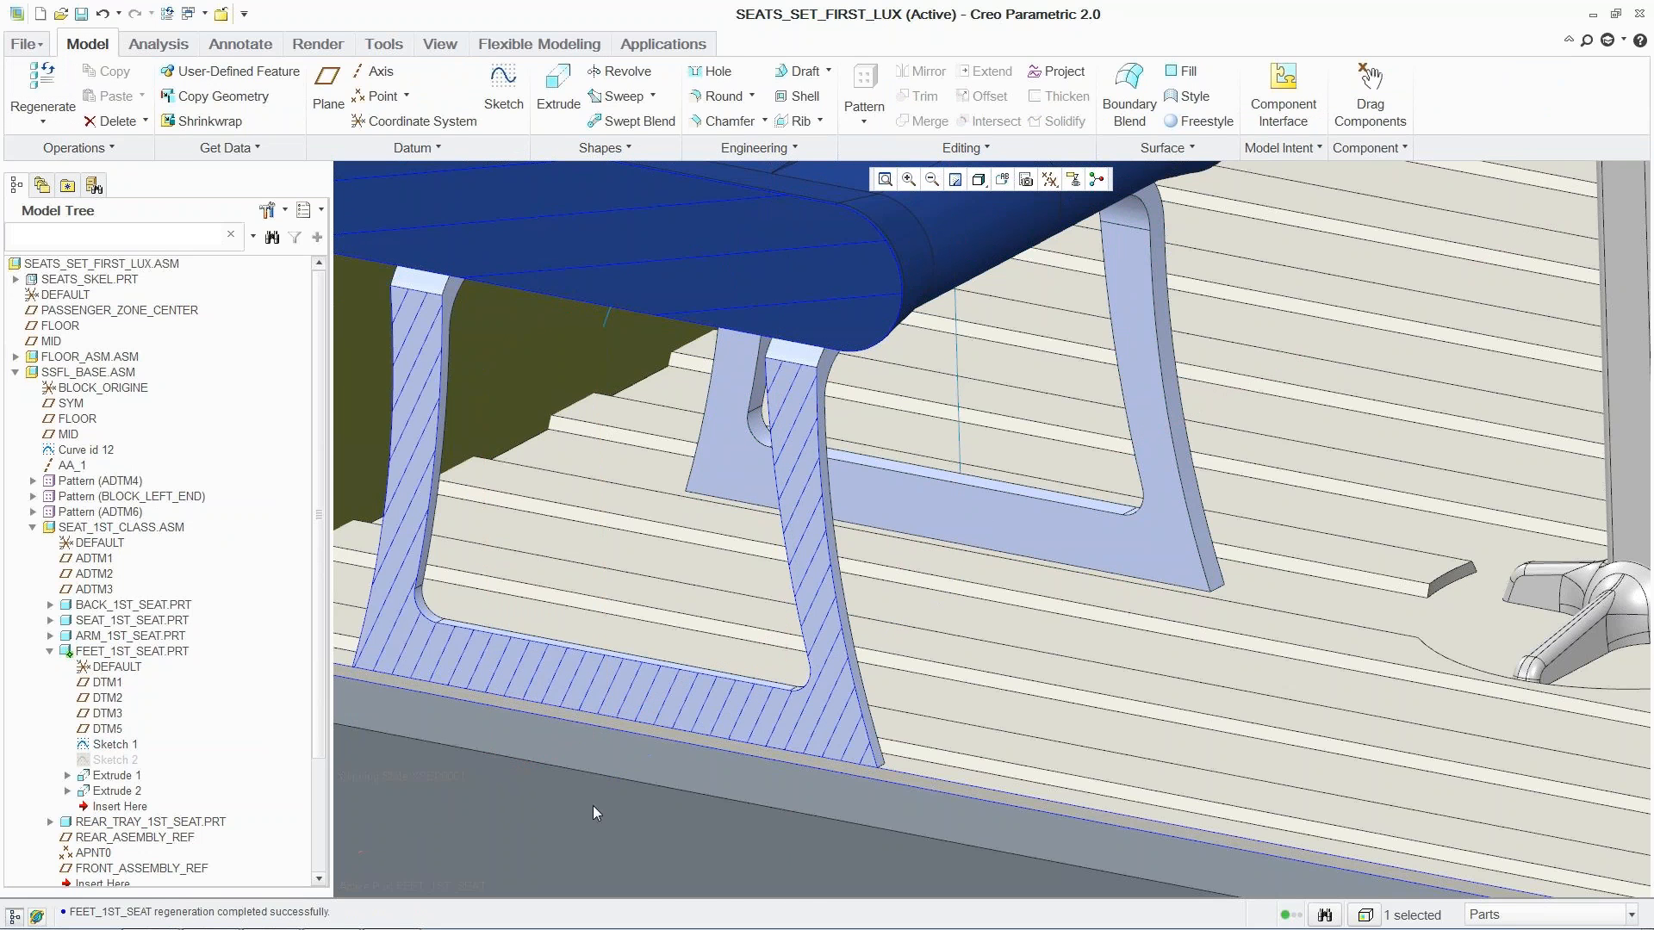
# - Reactivate the top-level SEATS_SET_FIRST_LUX assembly and restore its default view orientation
pyautogui.hotkey('ctrl', 'a')
pyautogui.hotkey('ctrl', 'd')
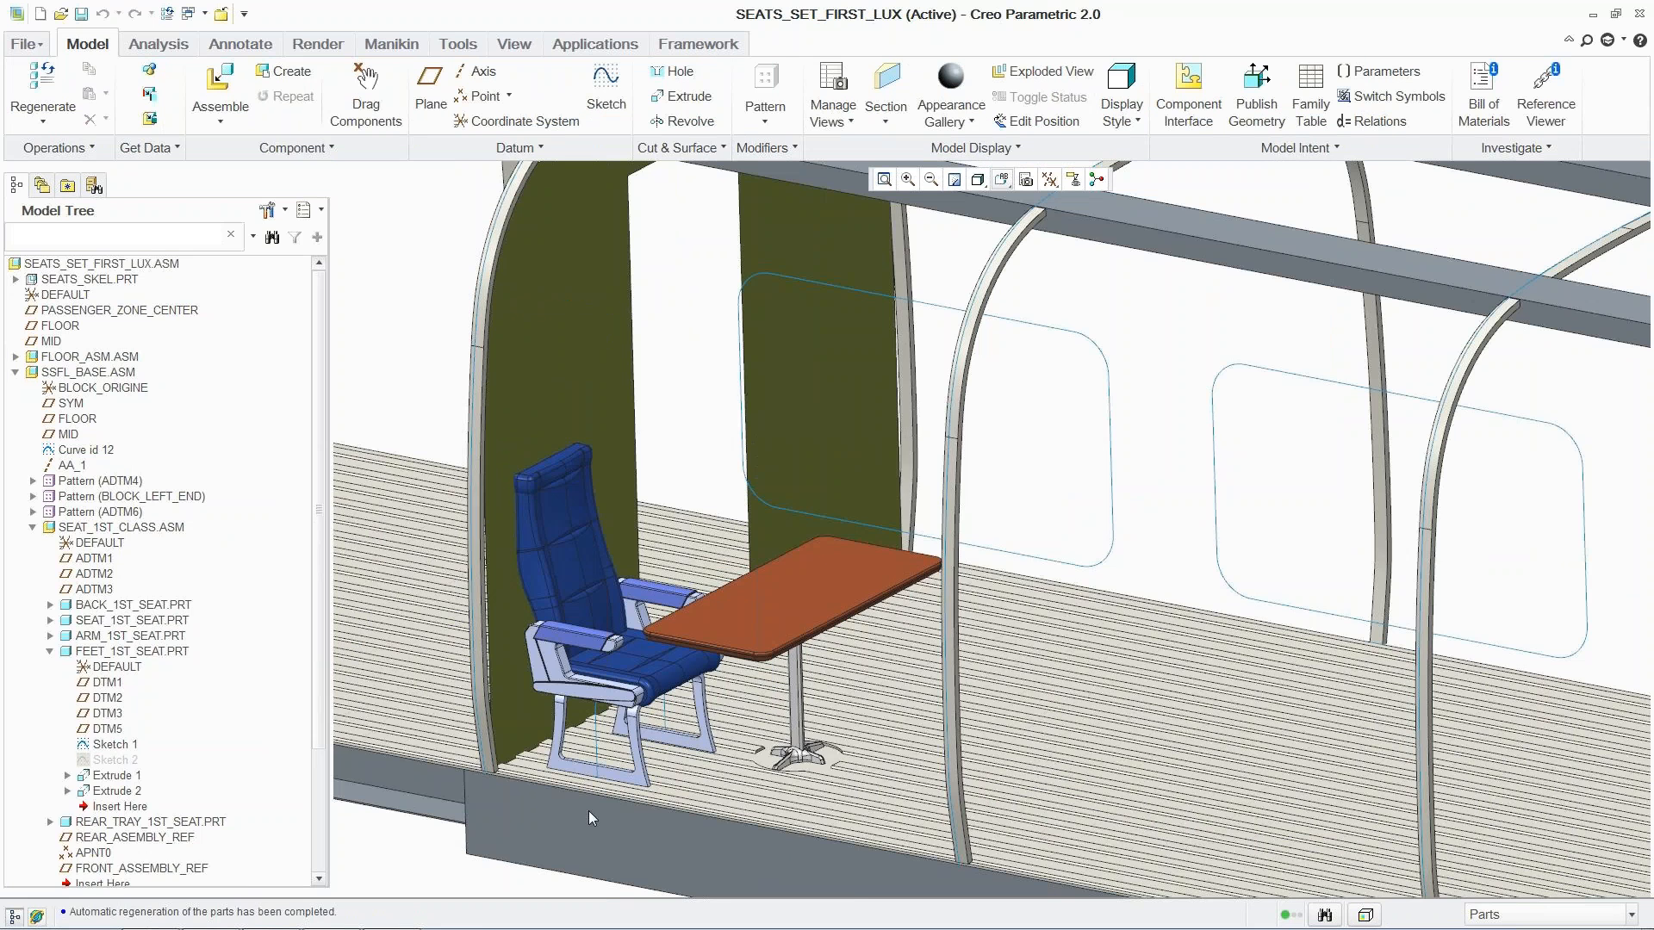
pyautogui.hotkey('ctrl', 'd')
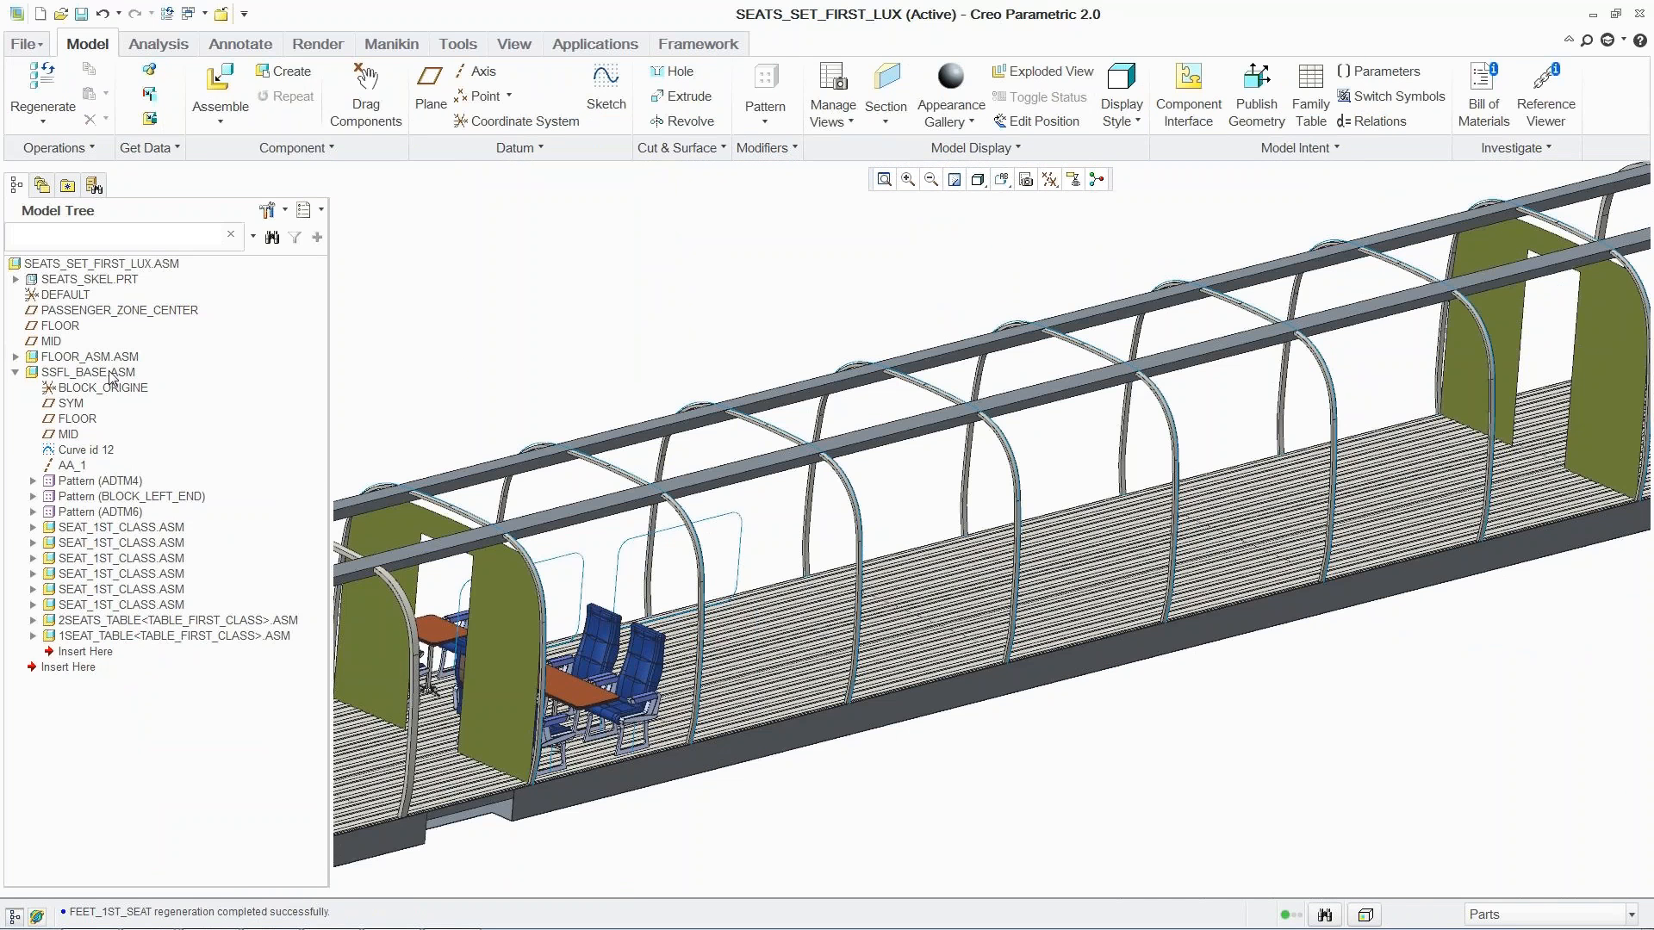
# - Start a direction pattern of the SSFL_BASE.ASM subassembly, using the PASSENGER_ZONE_CENTER plane as the first direction reference
pyautogui.click(111, 374)
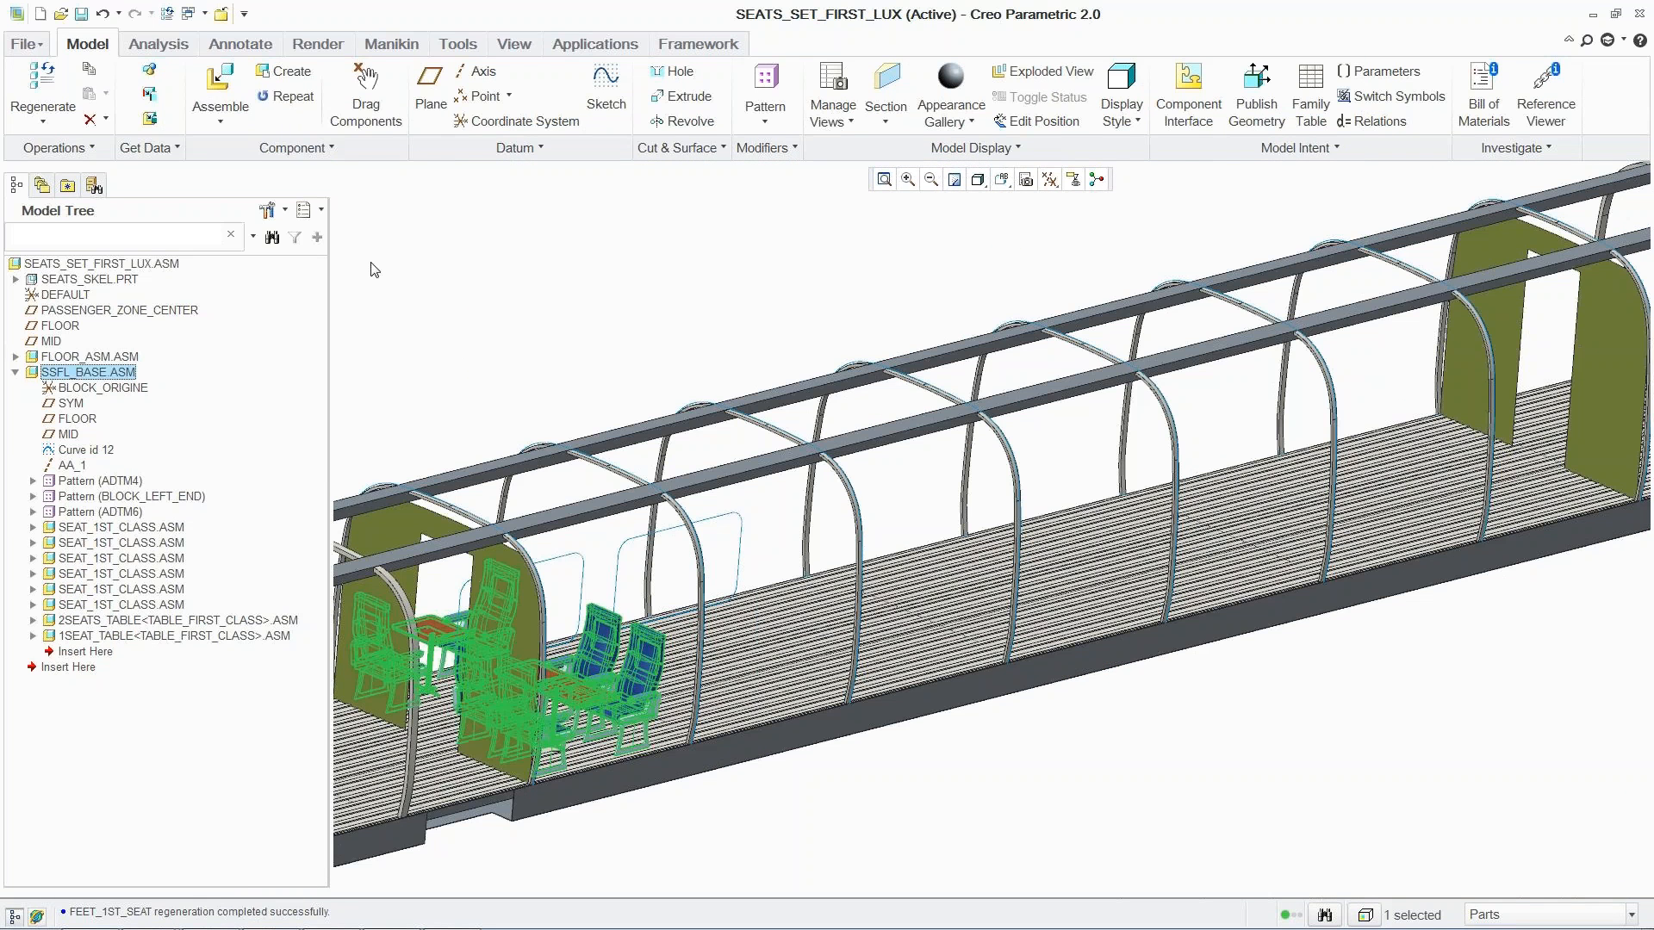
pyautogui.rightClick(383, 262)
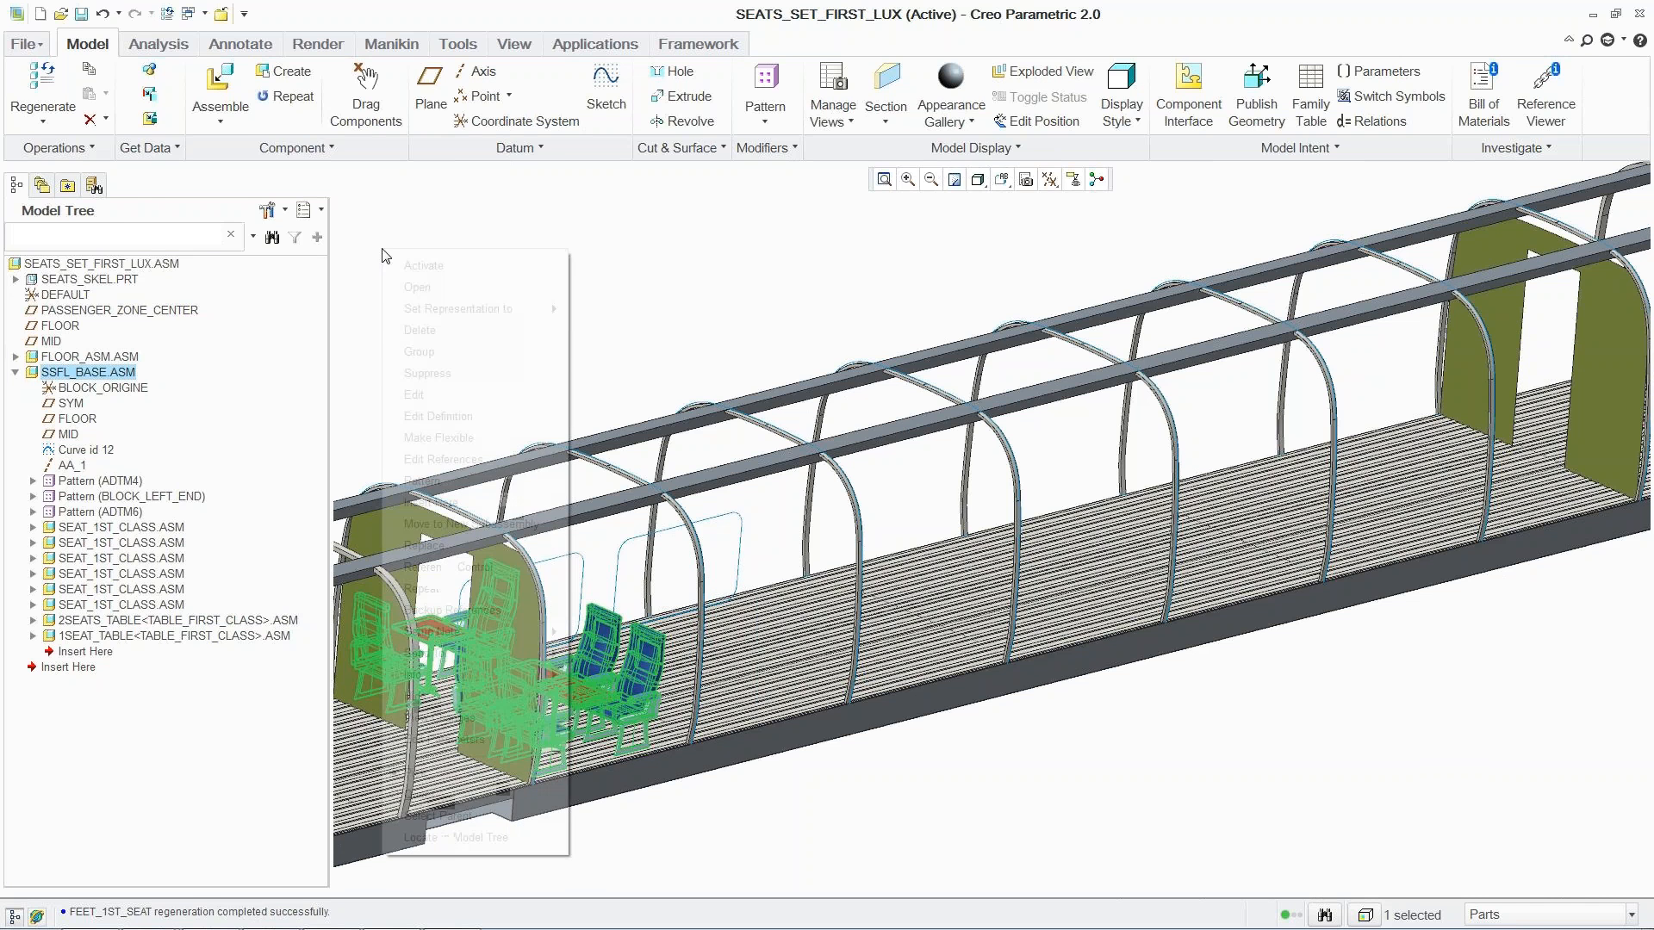
pyautogui.click(431, 393)
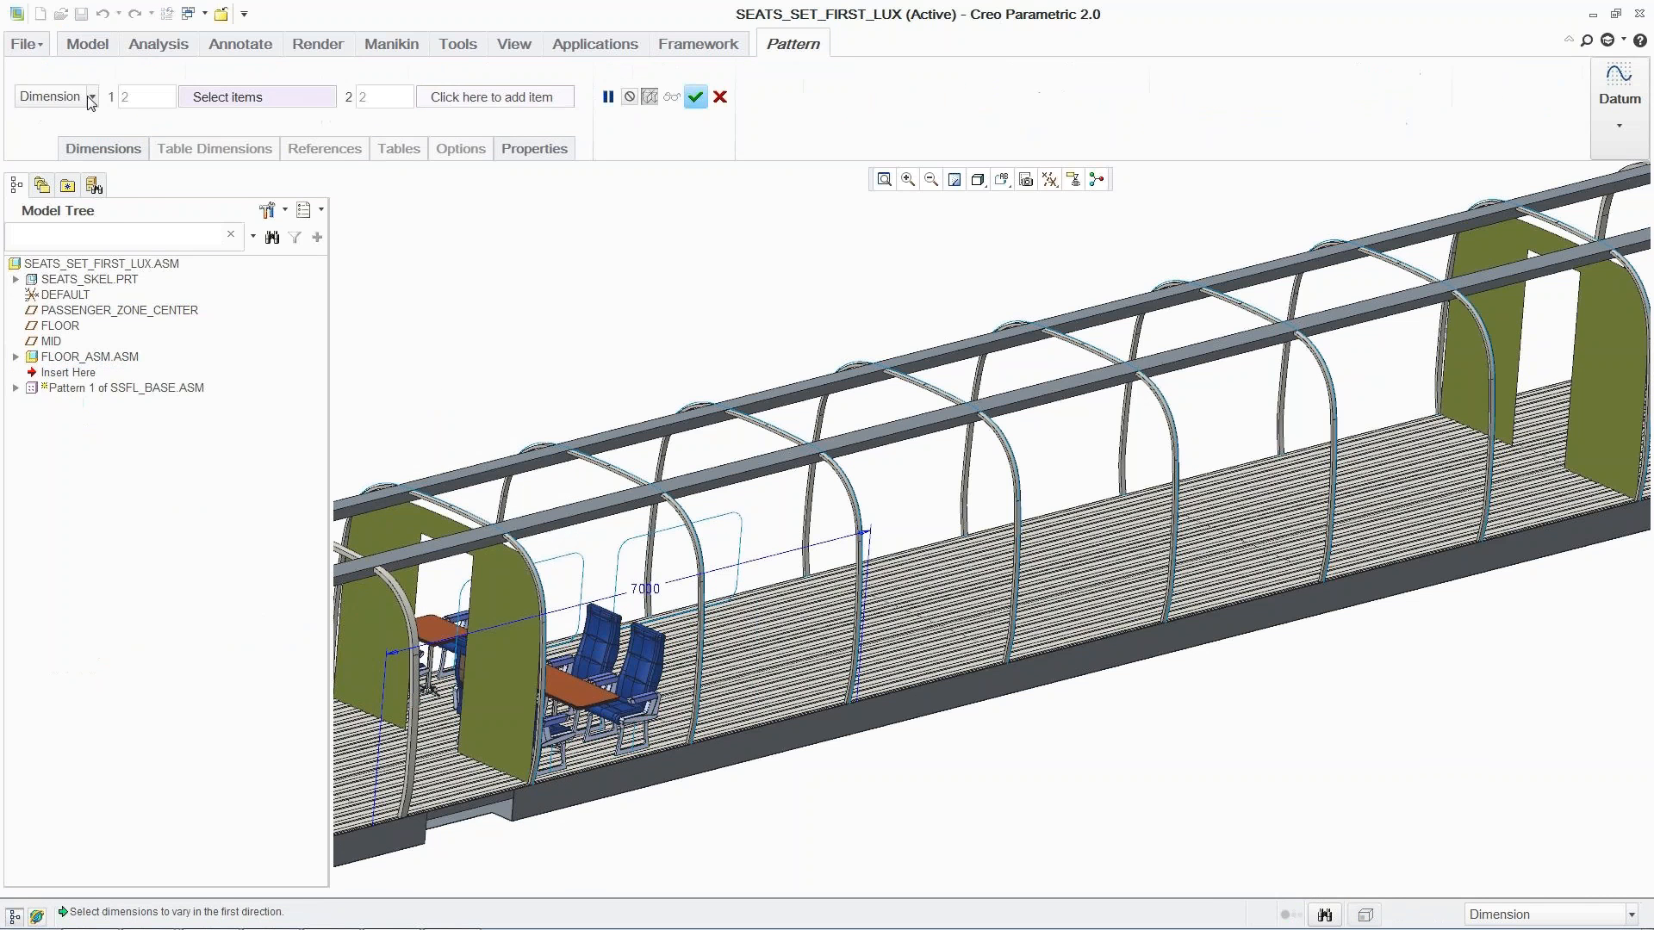
pyautogui.click(82, 96)
pyautogui.click(65, 136)
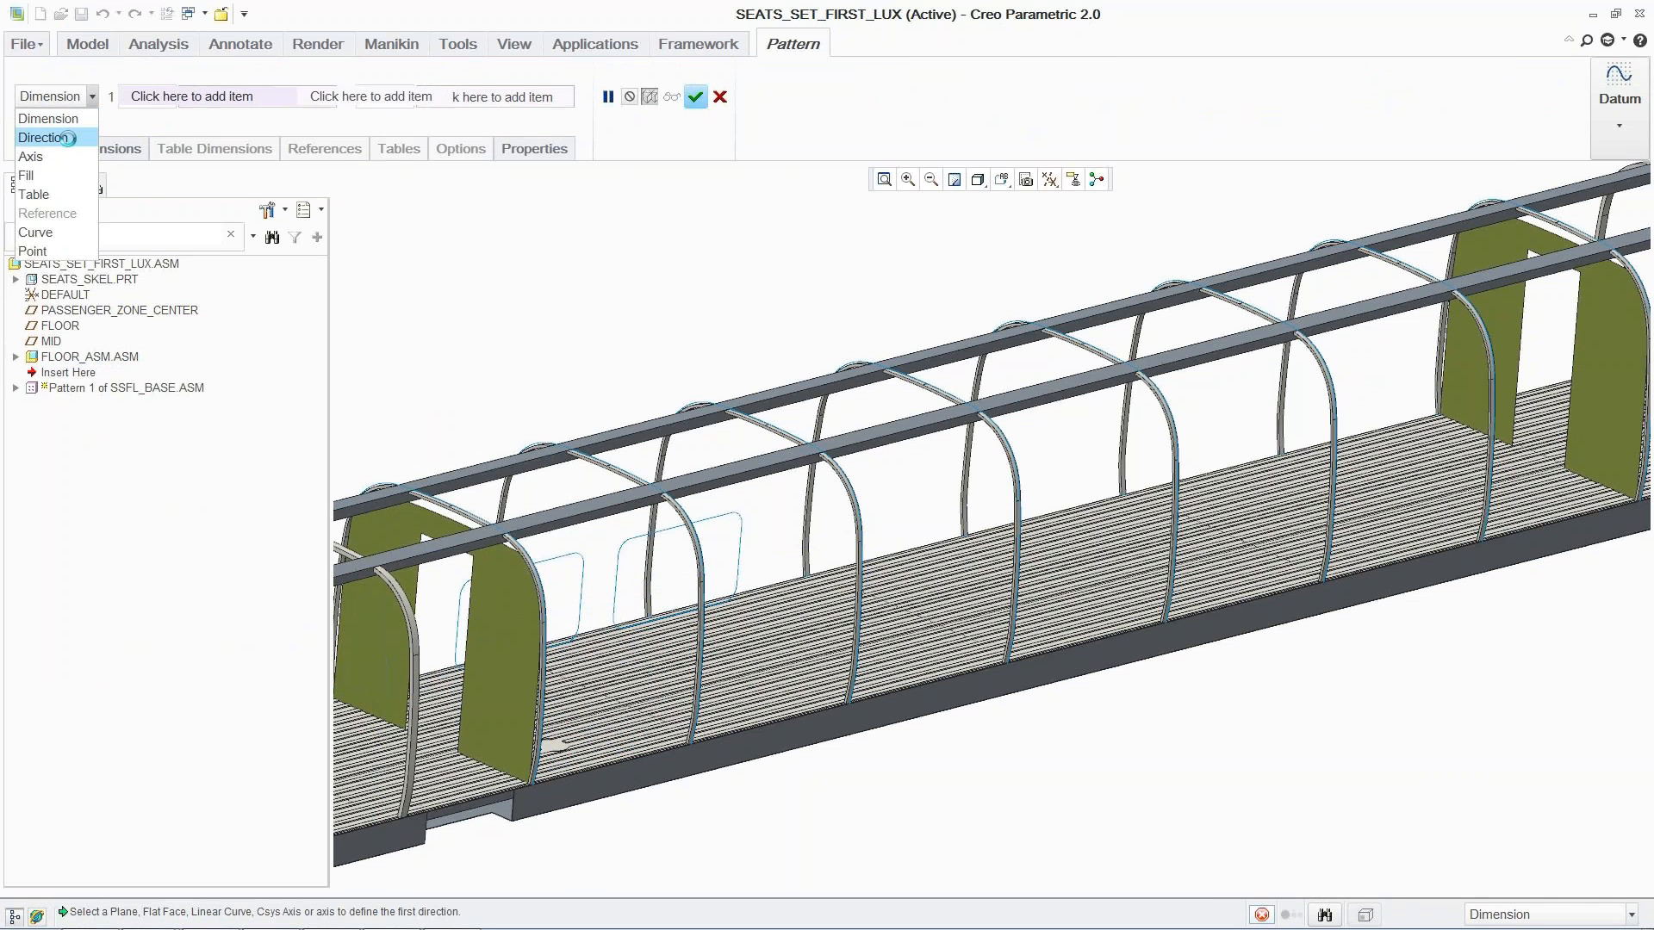
pyautogui.click(121, 311)
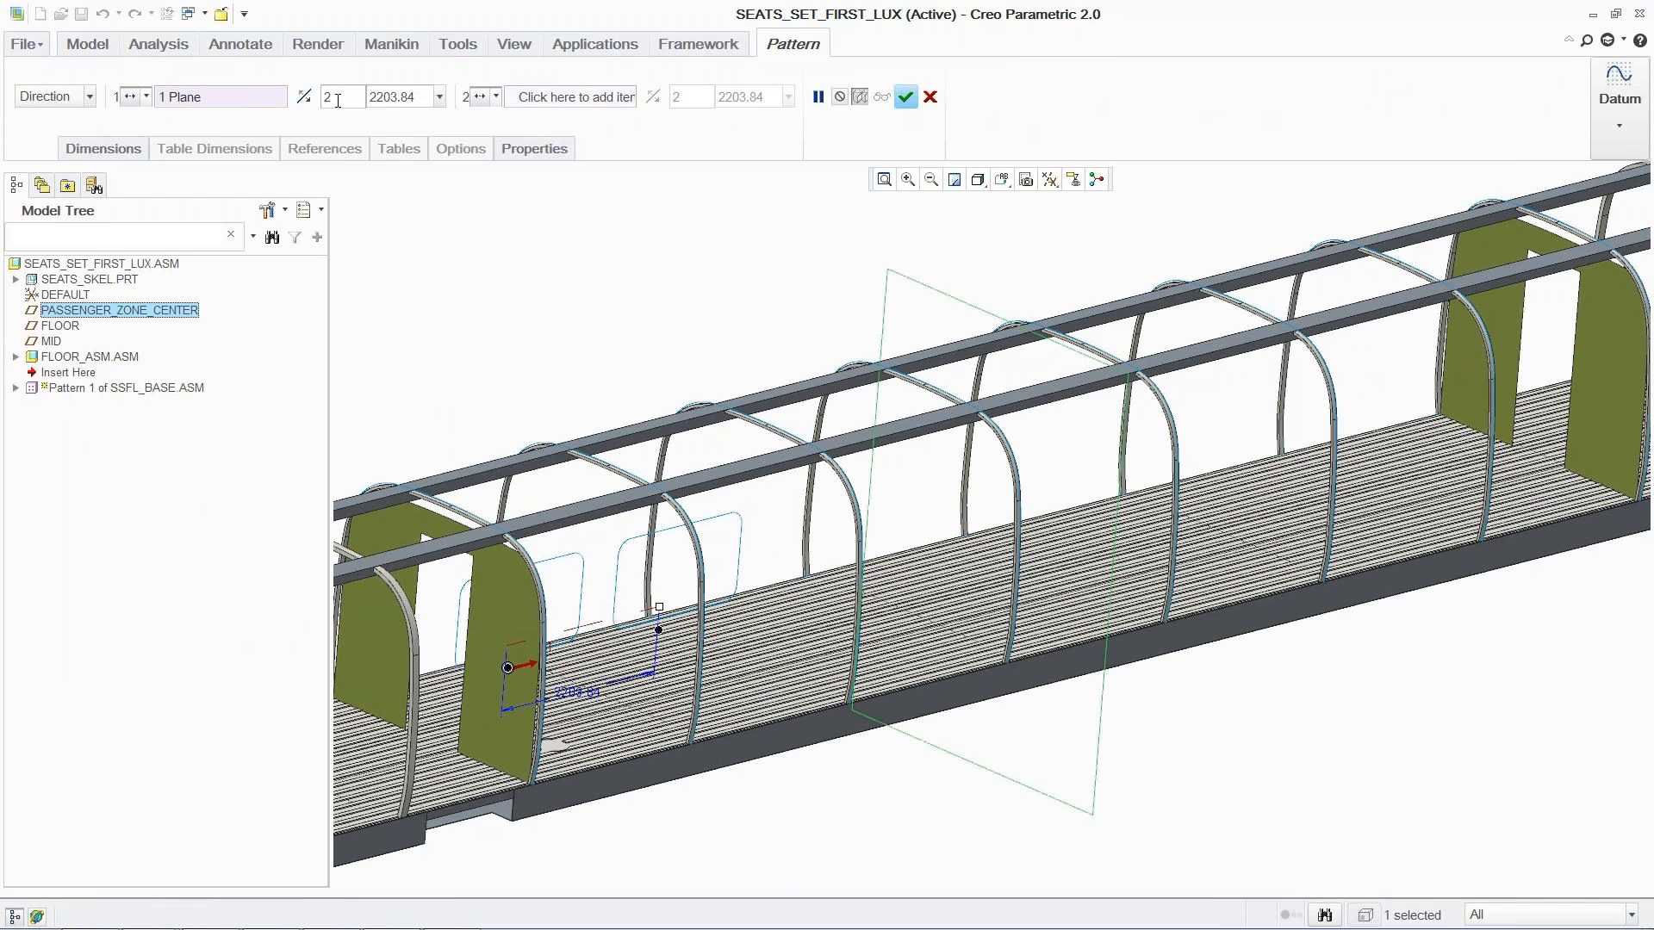
# - Set the seating block pattern to 8 members spaced 2000 mm apart and complete it
pyautogui.write('8')
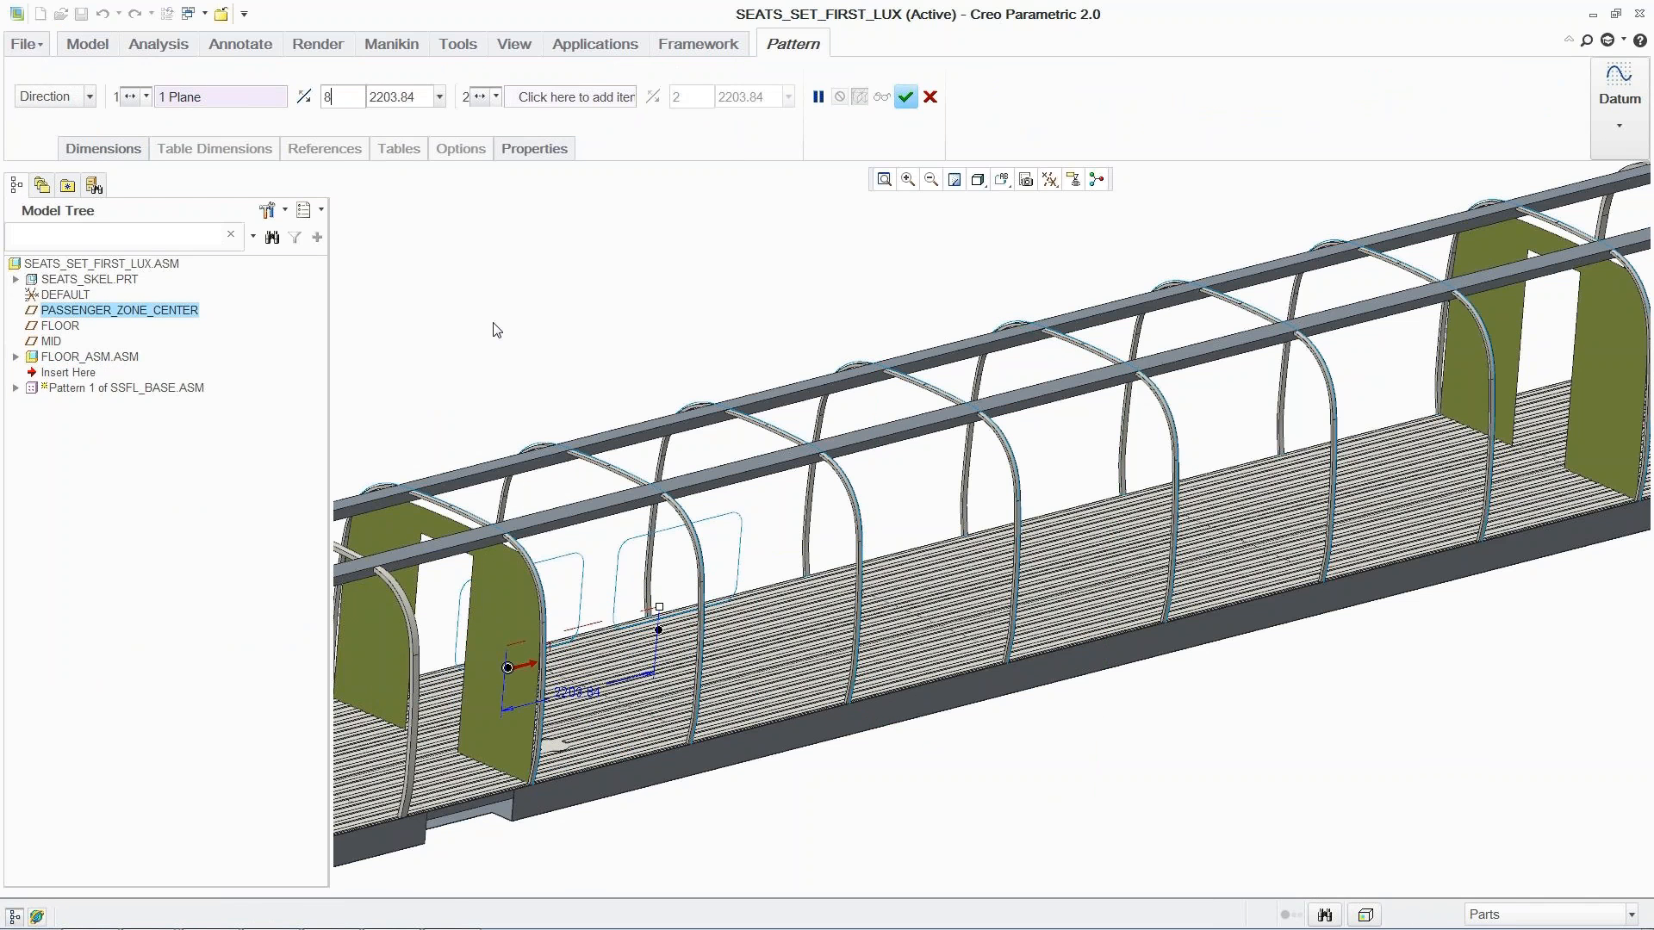
pyautogui.click(398, 97)
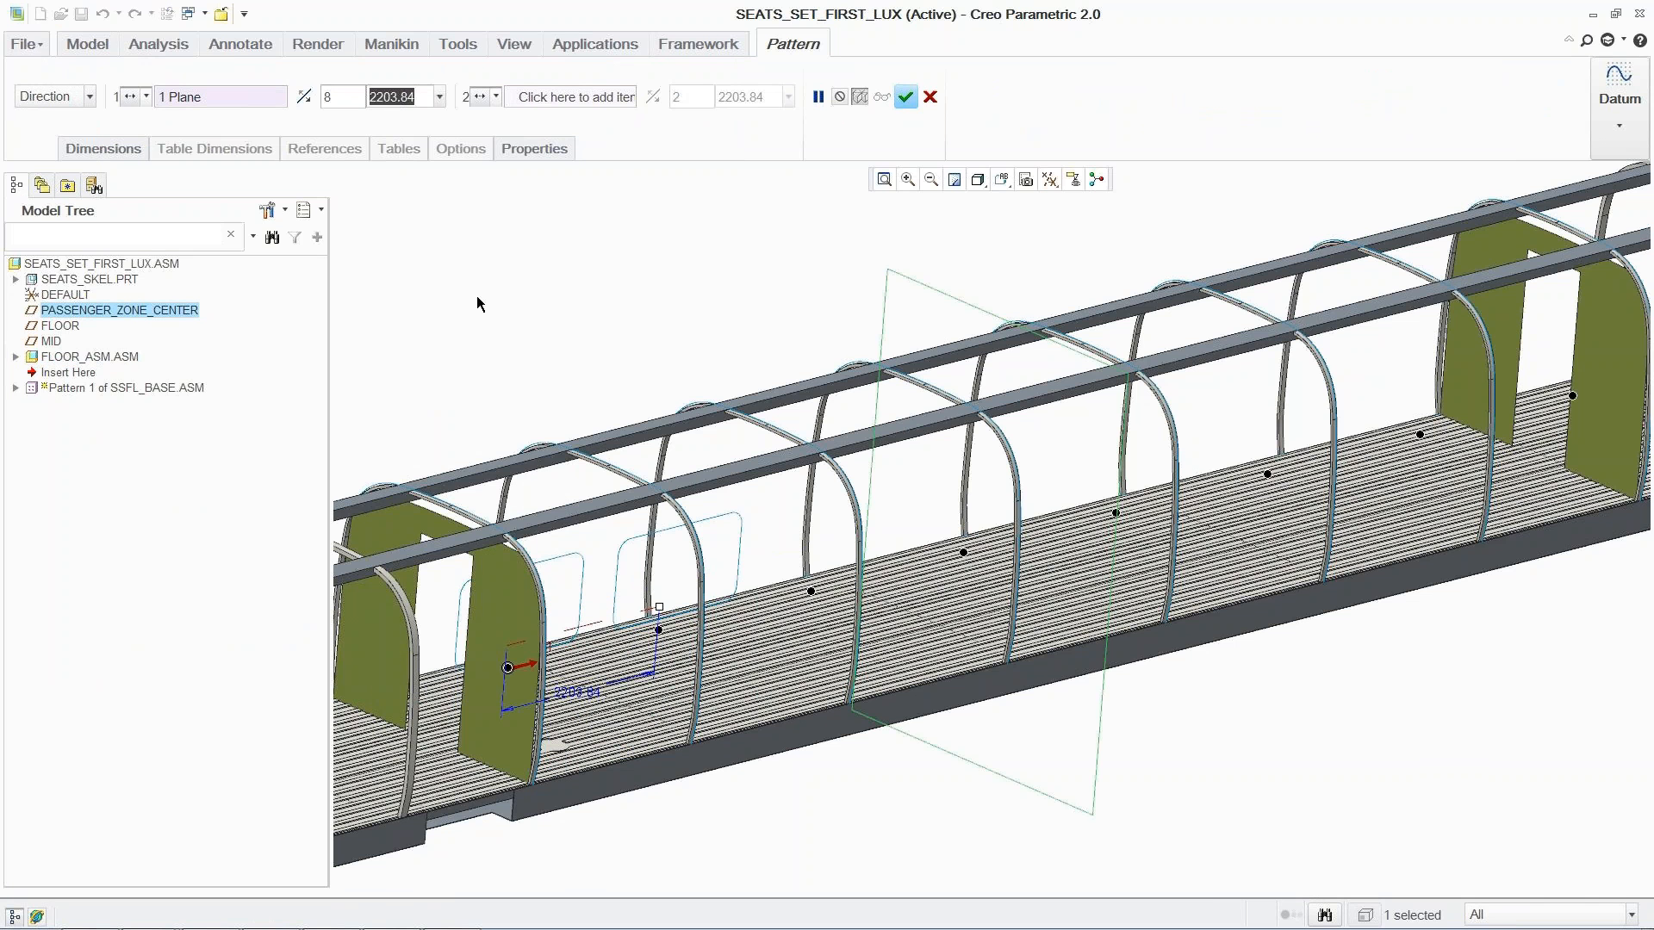
pyautogui.write('2000')
pyautogui.press('Return')
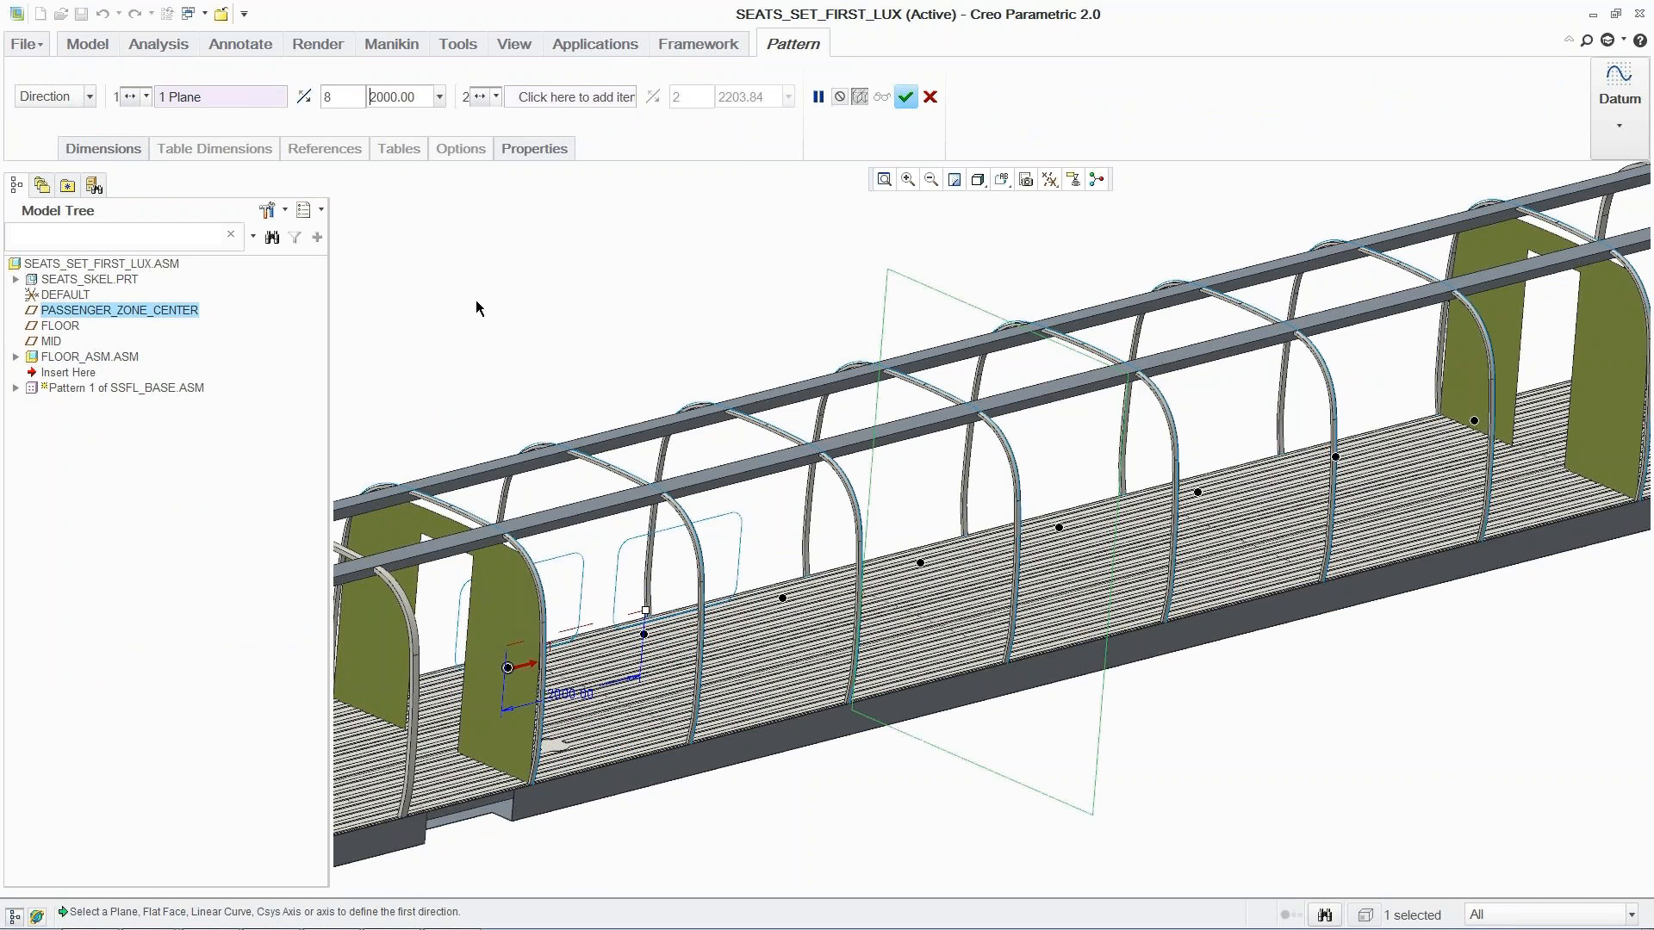
pyautogui.click(905, 97)
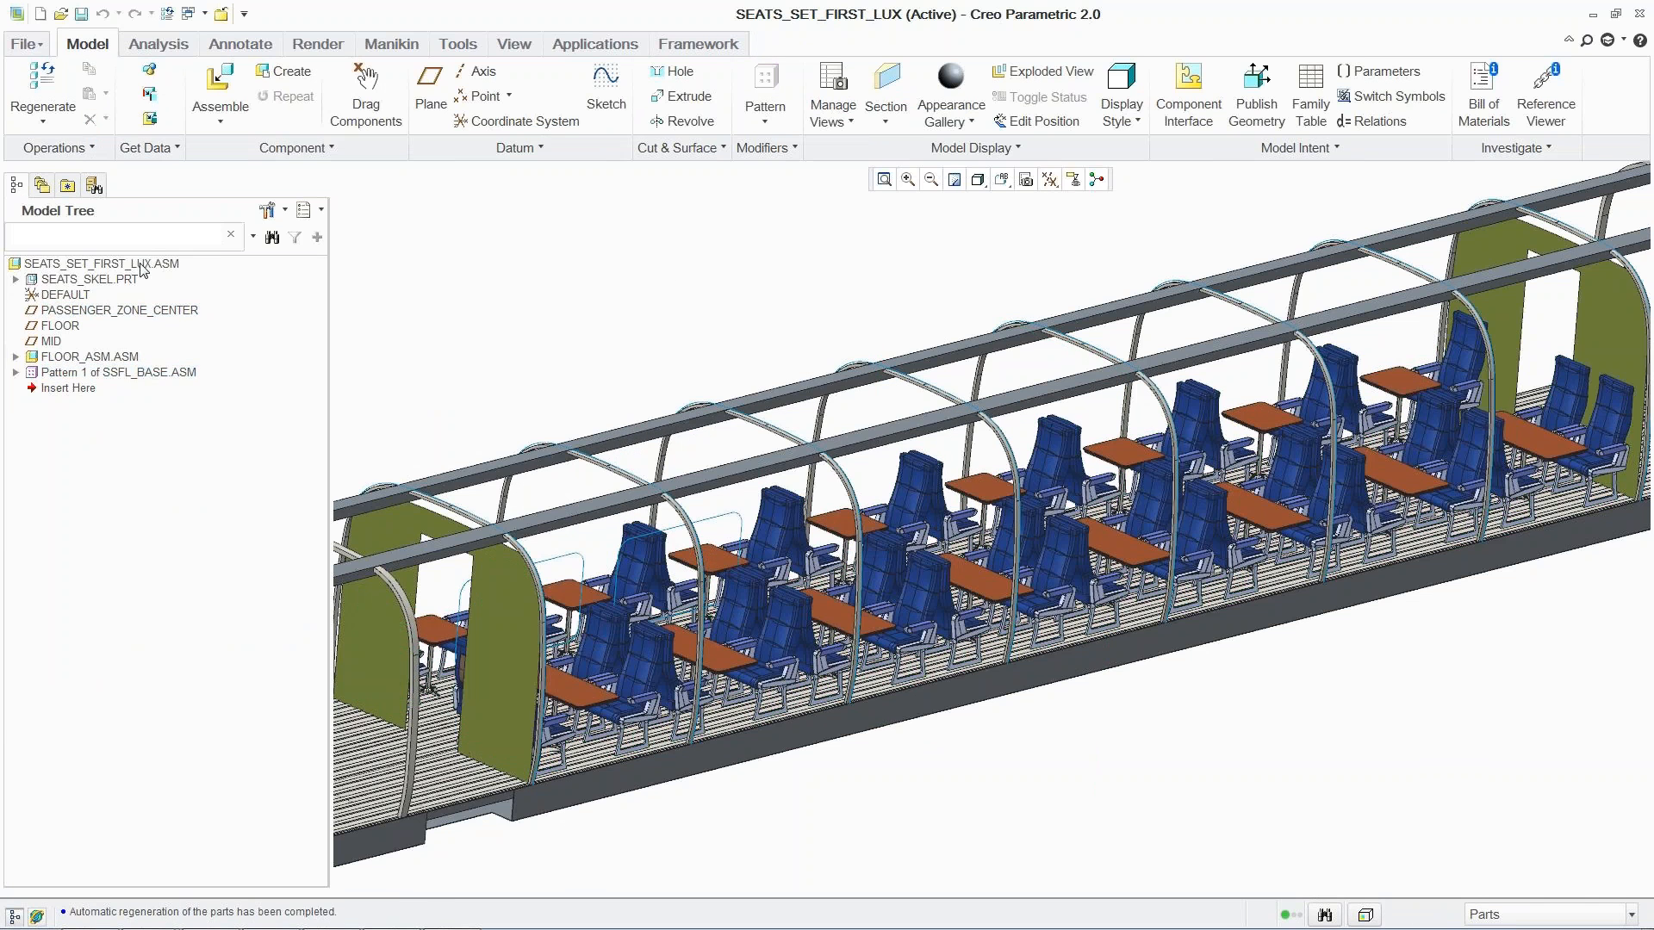
# - Check in the SEATS_SET_FIRST_LUX assembly using the Auto option
pyautogui.rightClick(143, 264)
pyautogui.moveTo(270, 446)
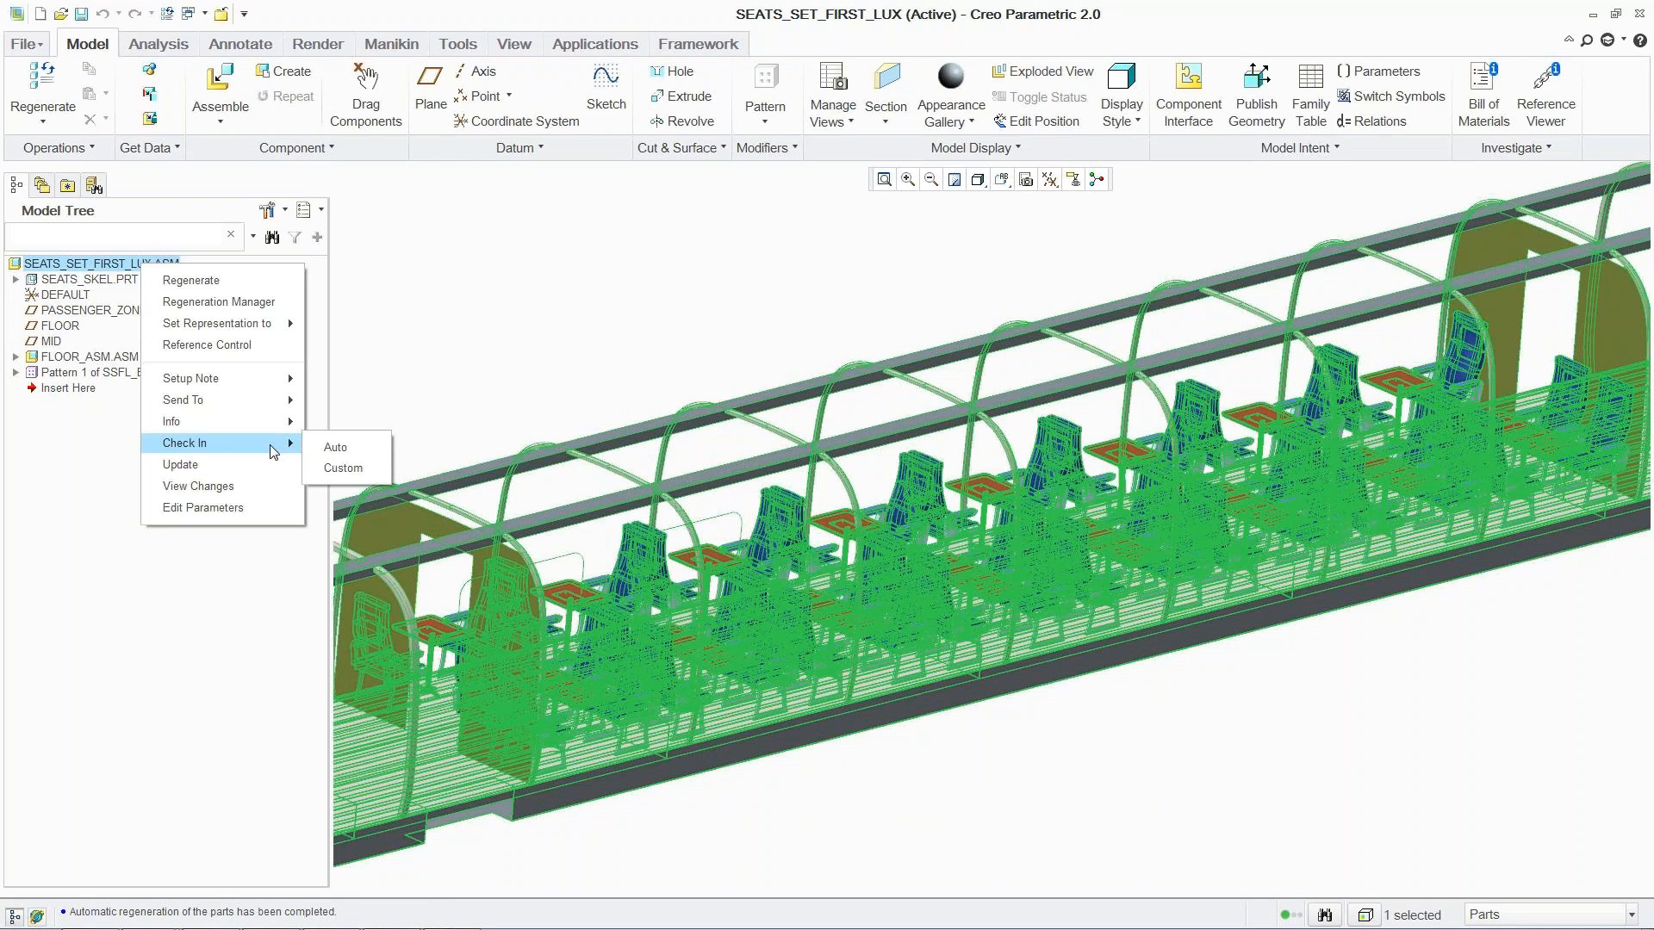
pyautogui.click(339, 447)
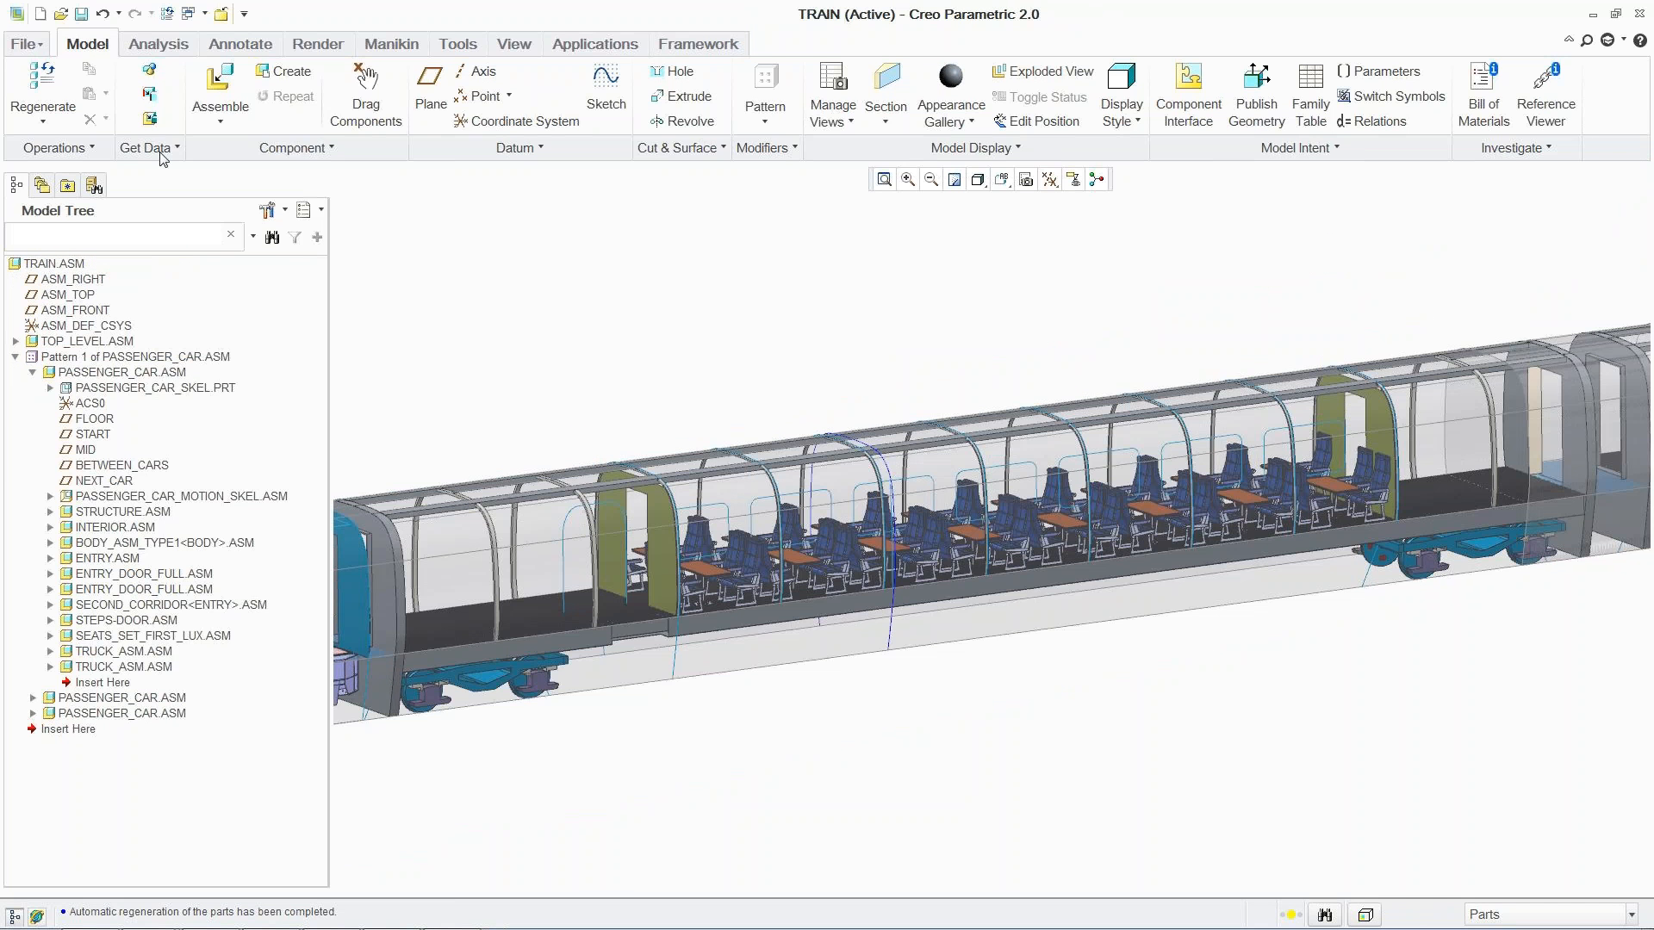
# - Regenerate the top-level TRAIN assembly and display the passenger car's body panels, entry door and truck wheels
pyautogui.click(35, 82)
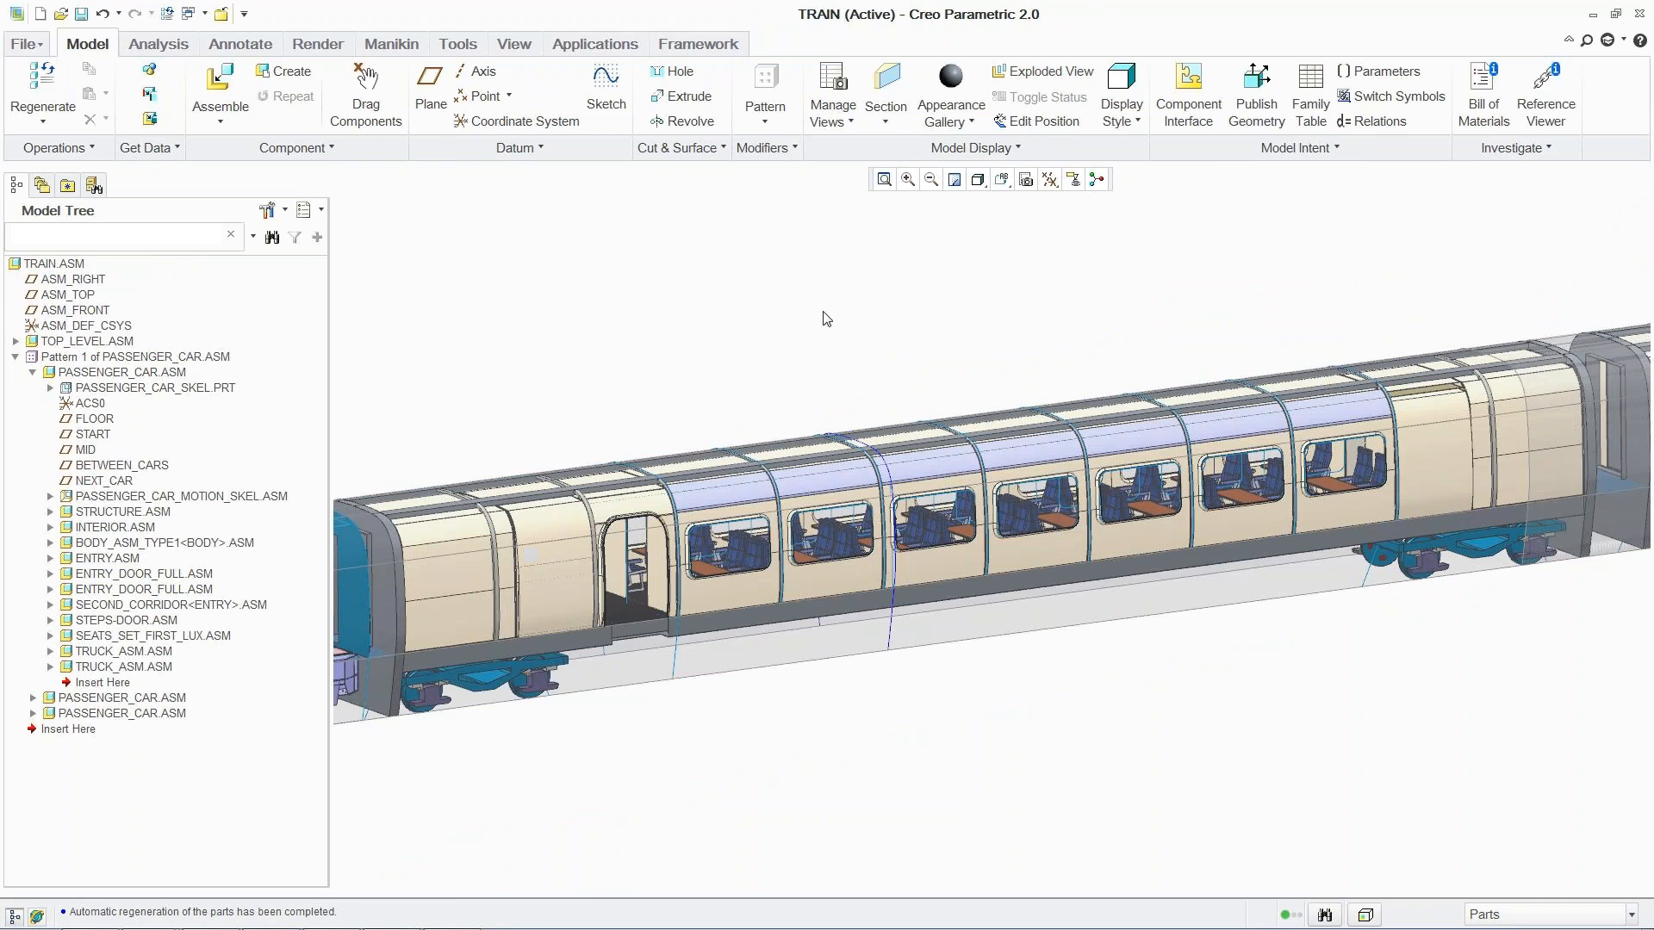
pyautogui.press('d')
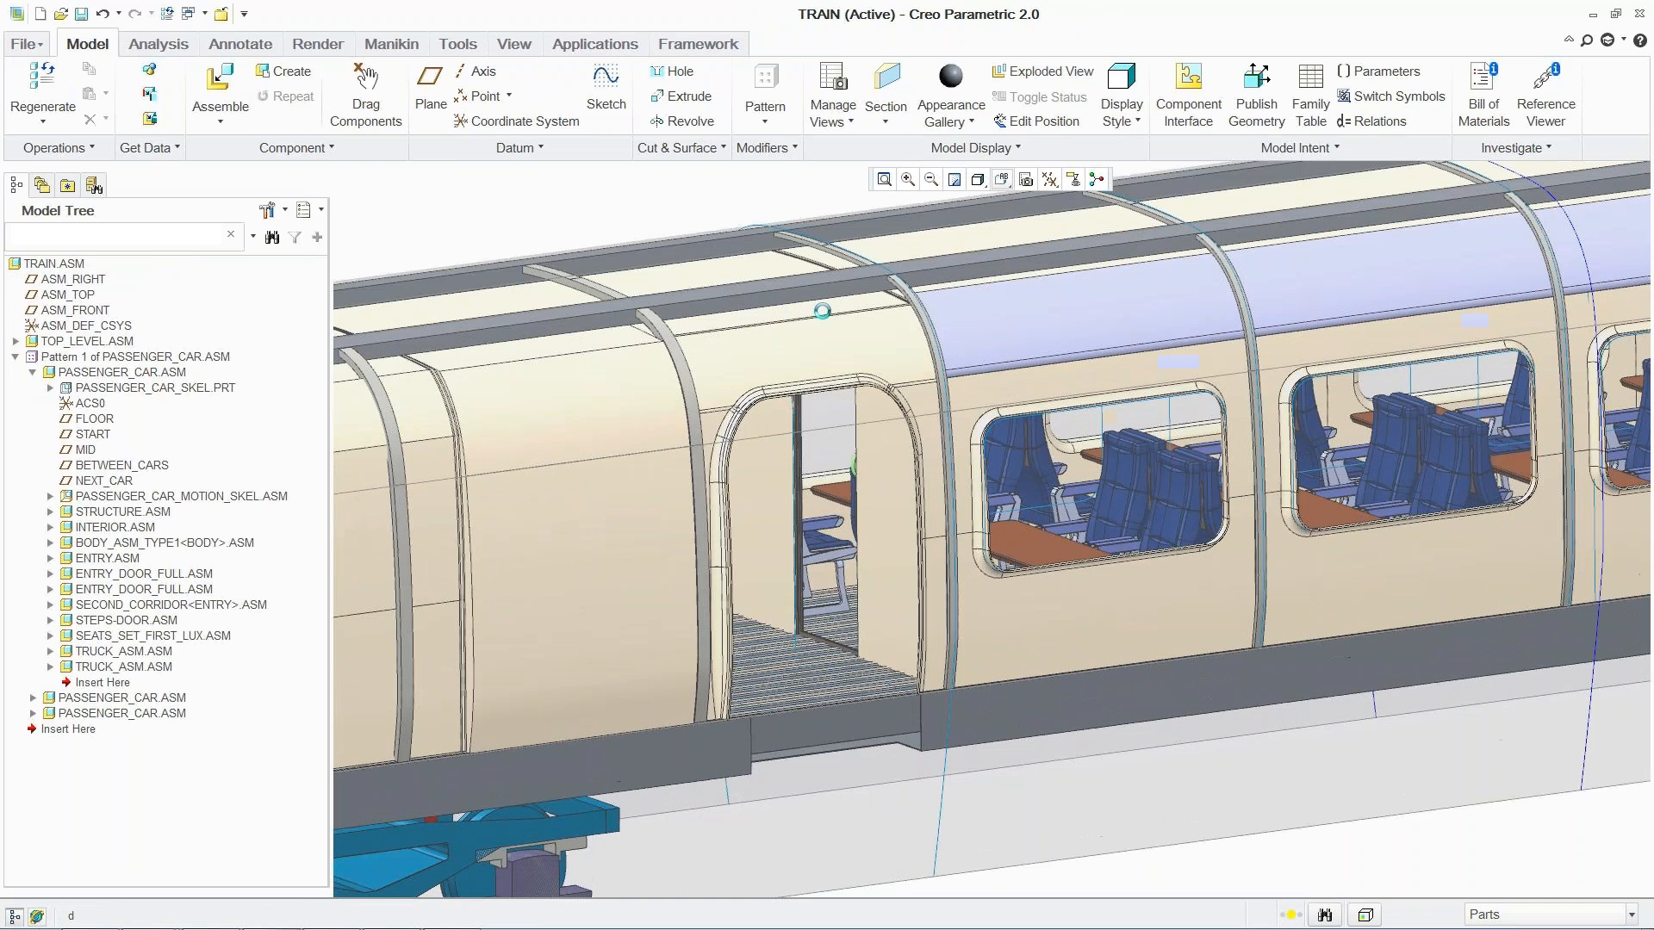
pyautogui.click(39, 78)
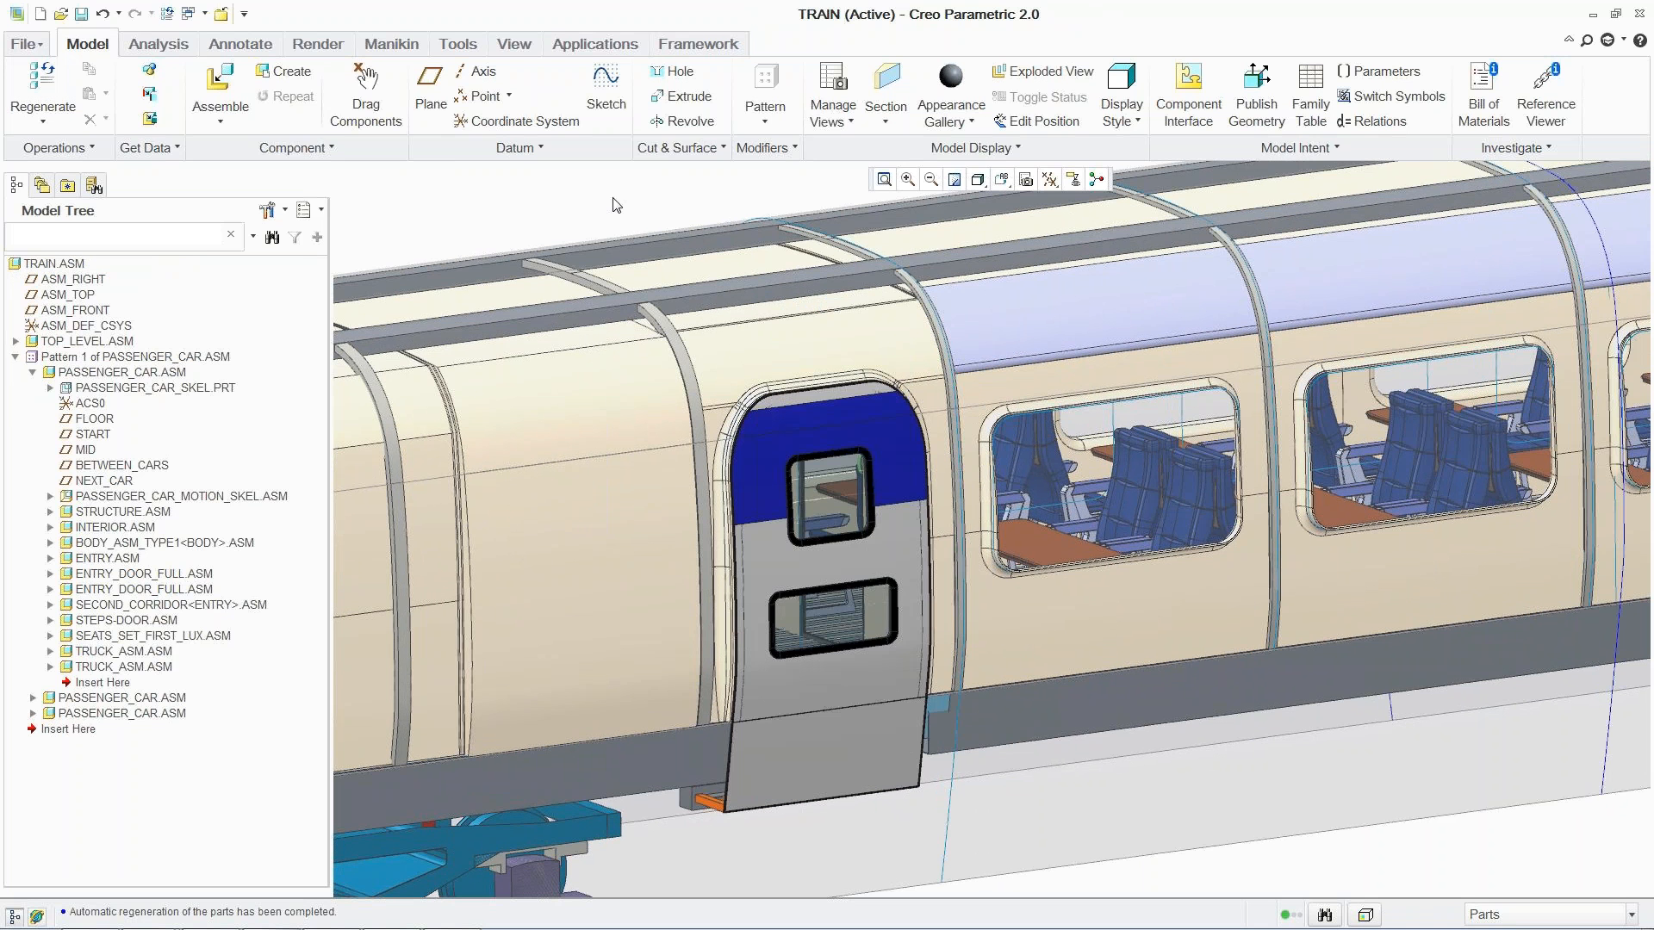
pyautogui.press('t')
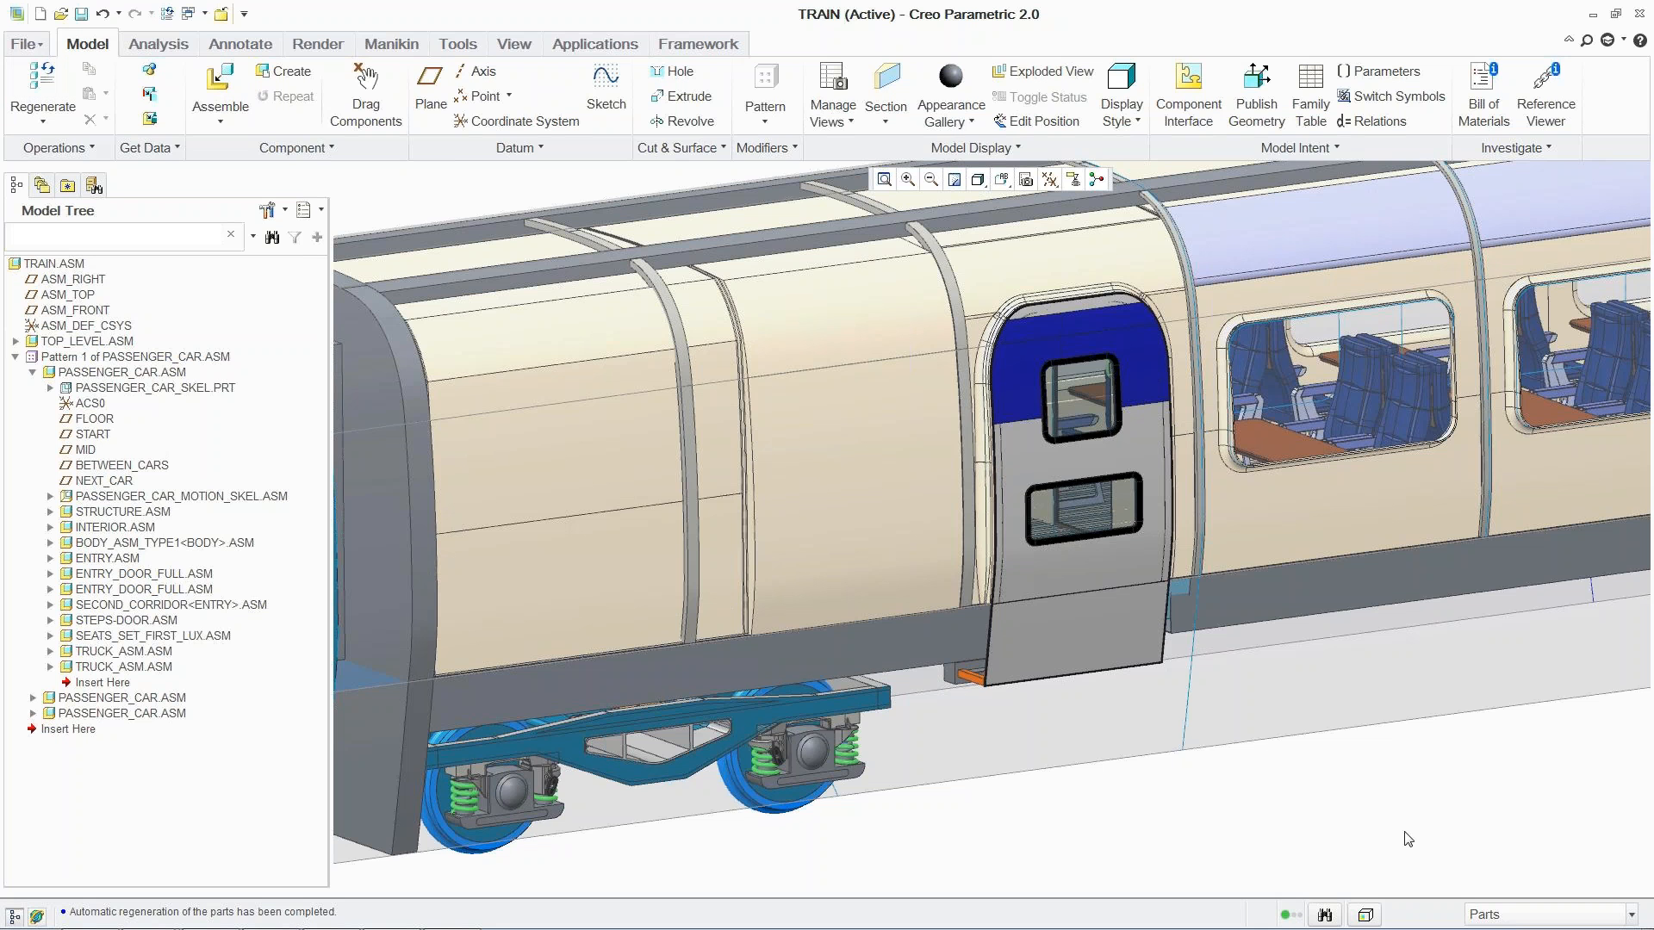
pyautogui.press('0')
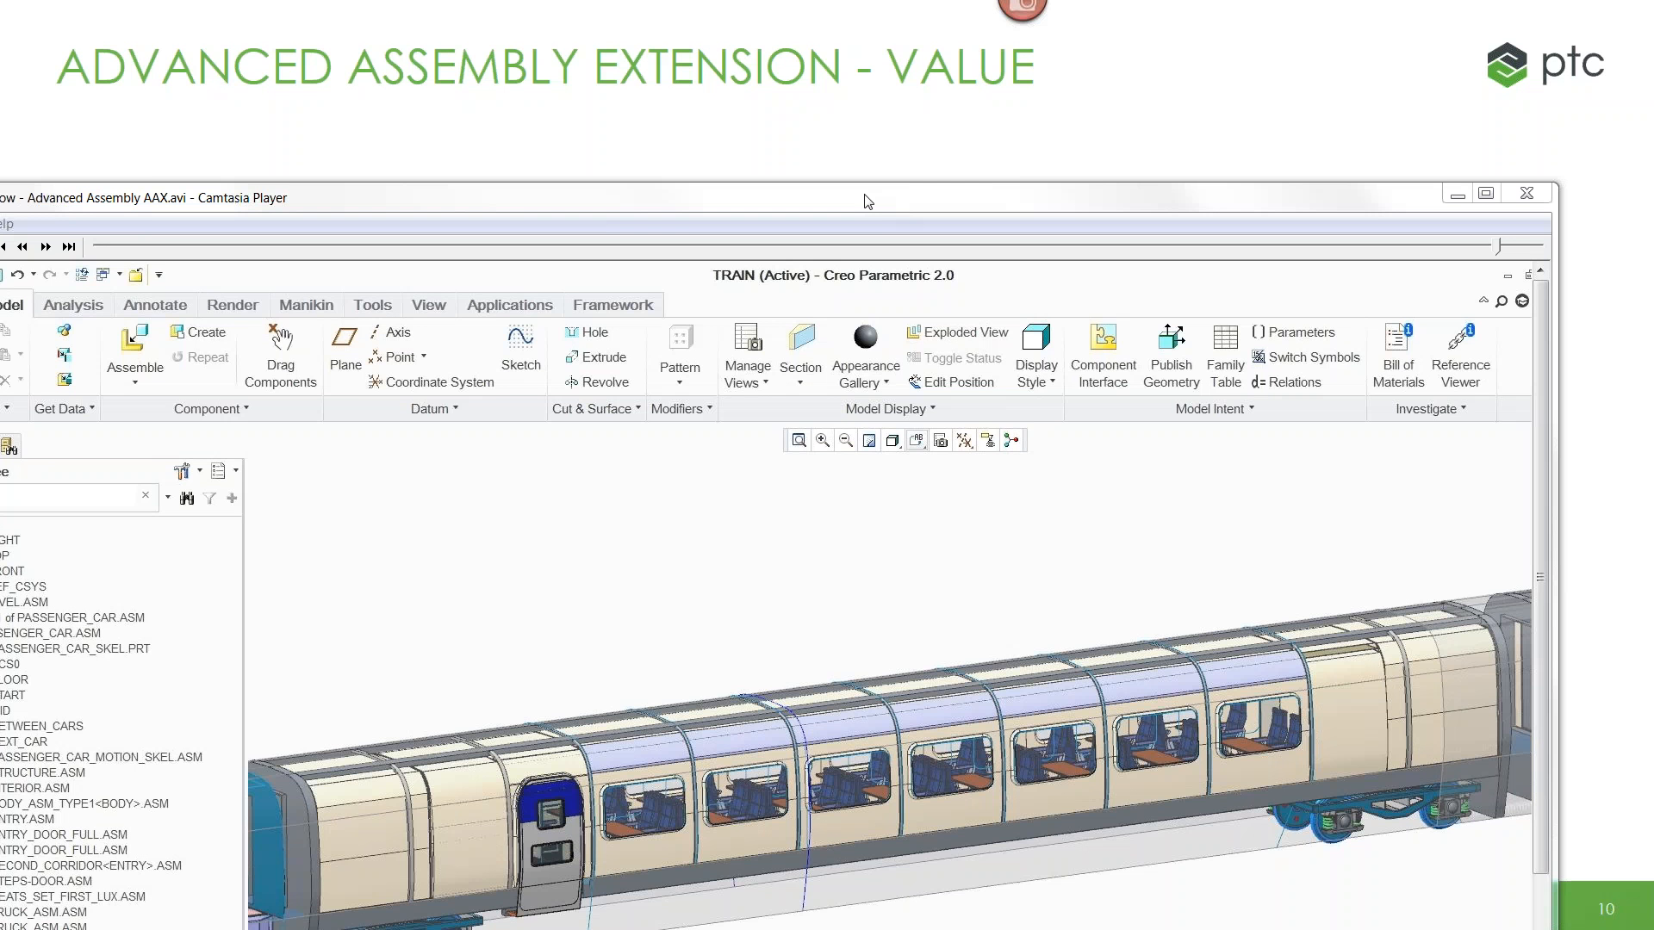
pyautogui.moveTo(868, 202); pyautogui.dragTo(462, 900)
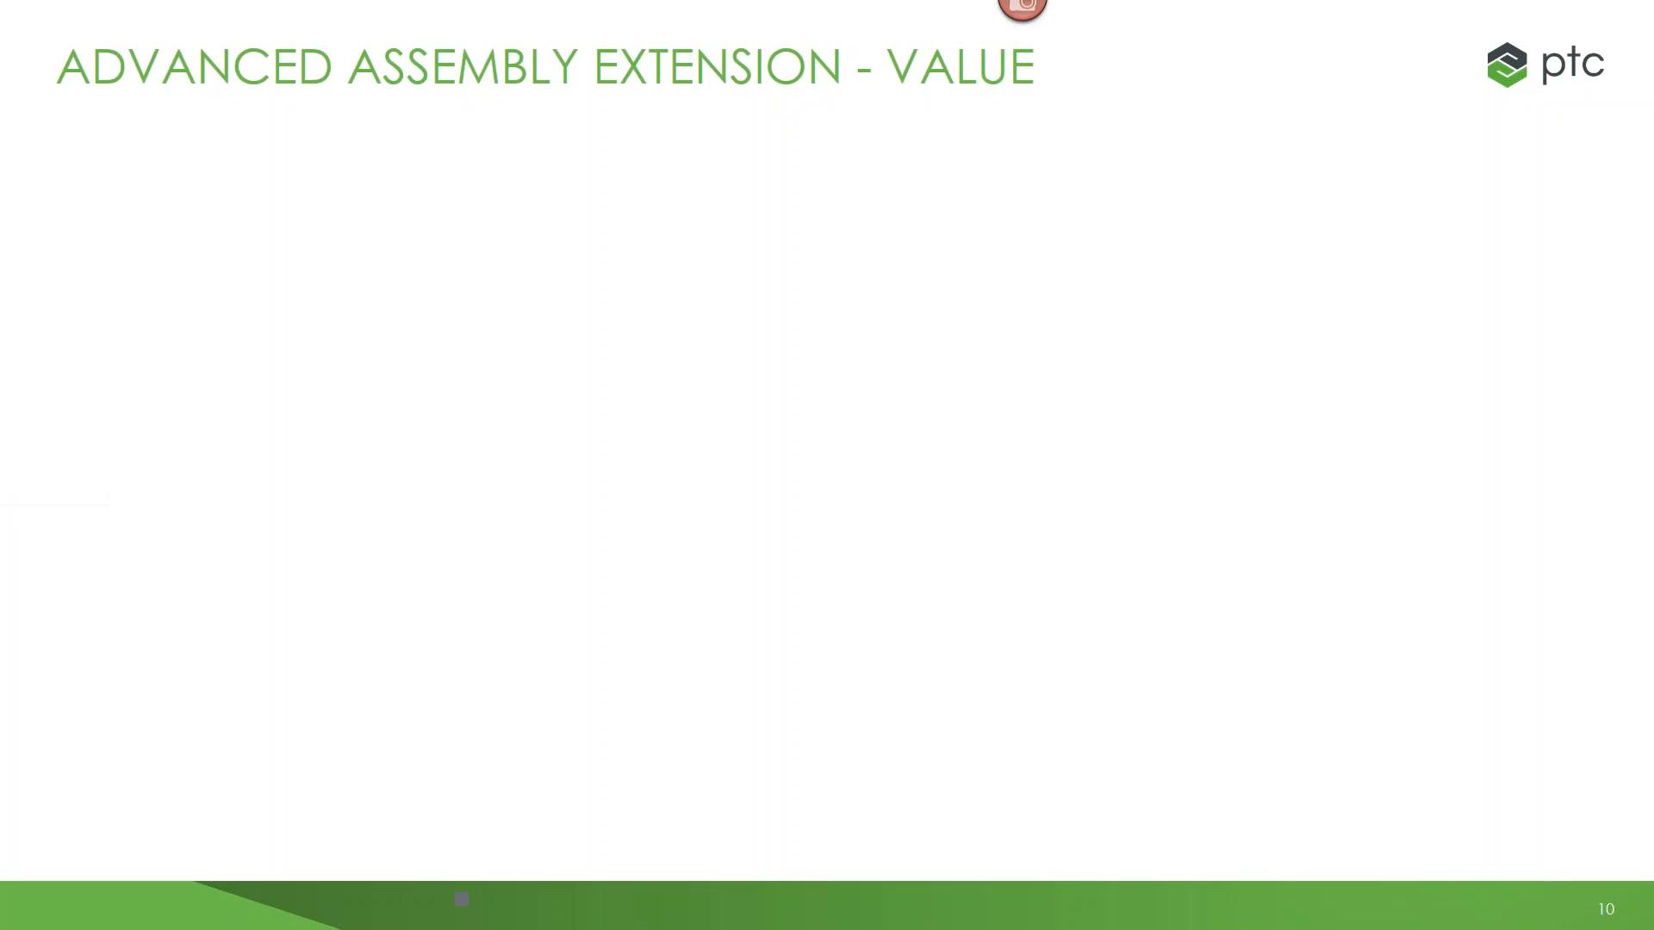
pyautogui.click(605, 324)
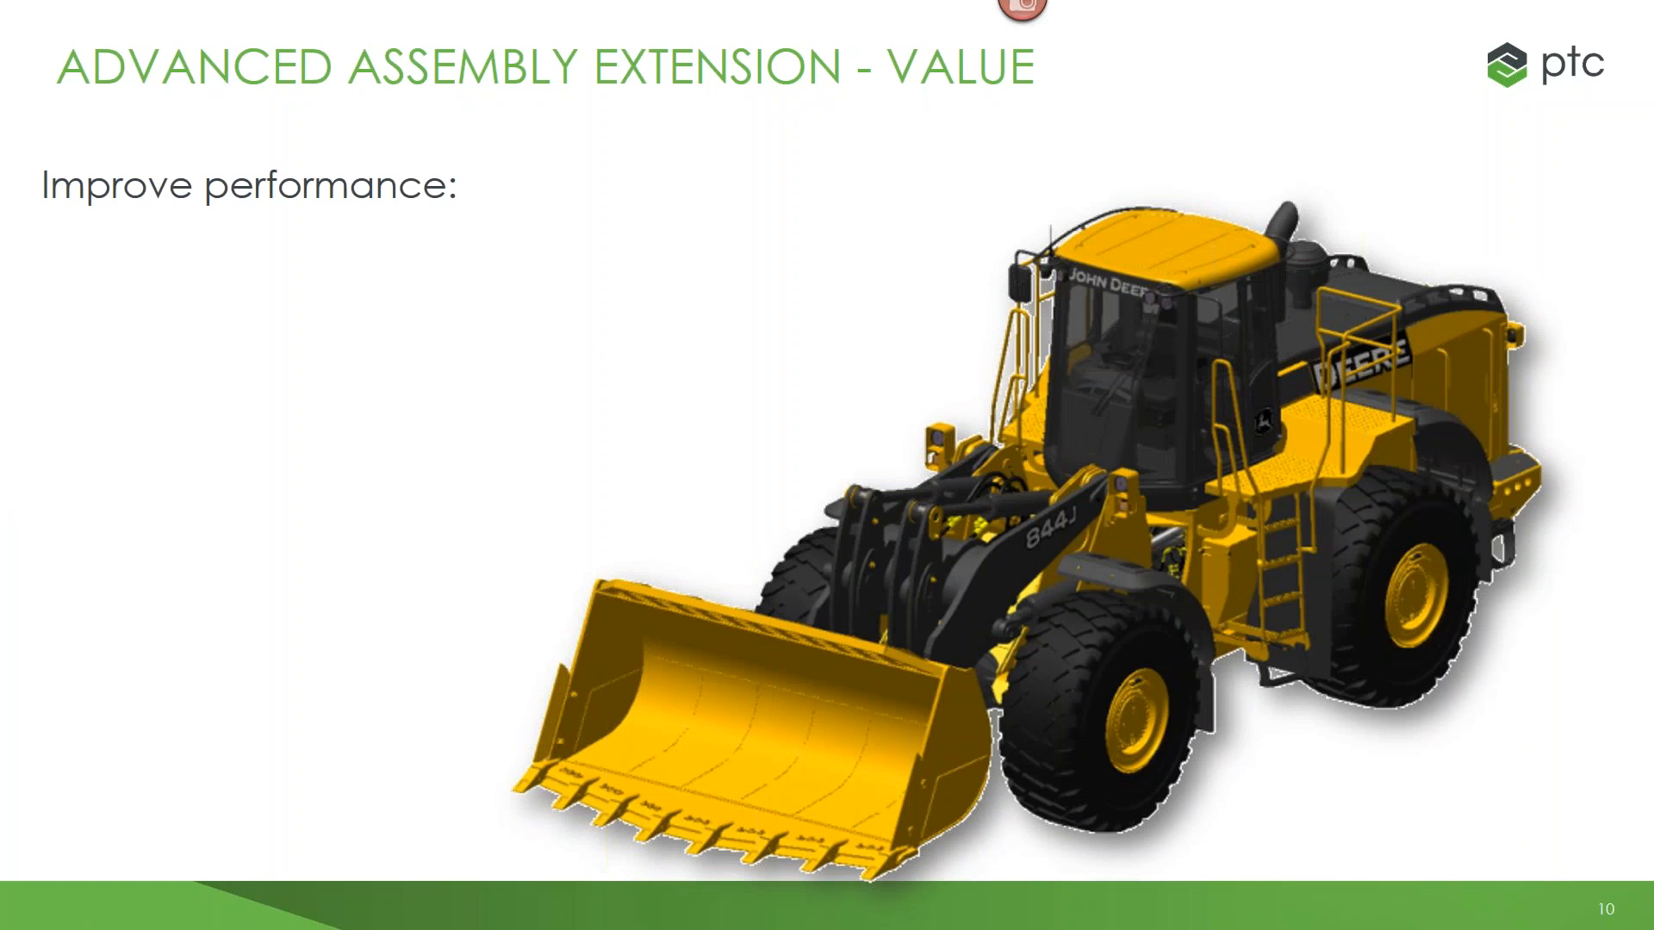
pyautogui.press('Right')
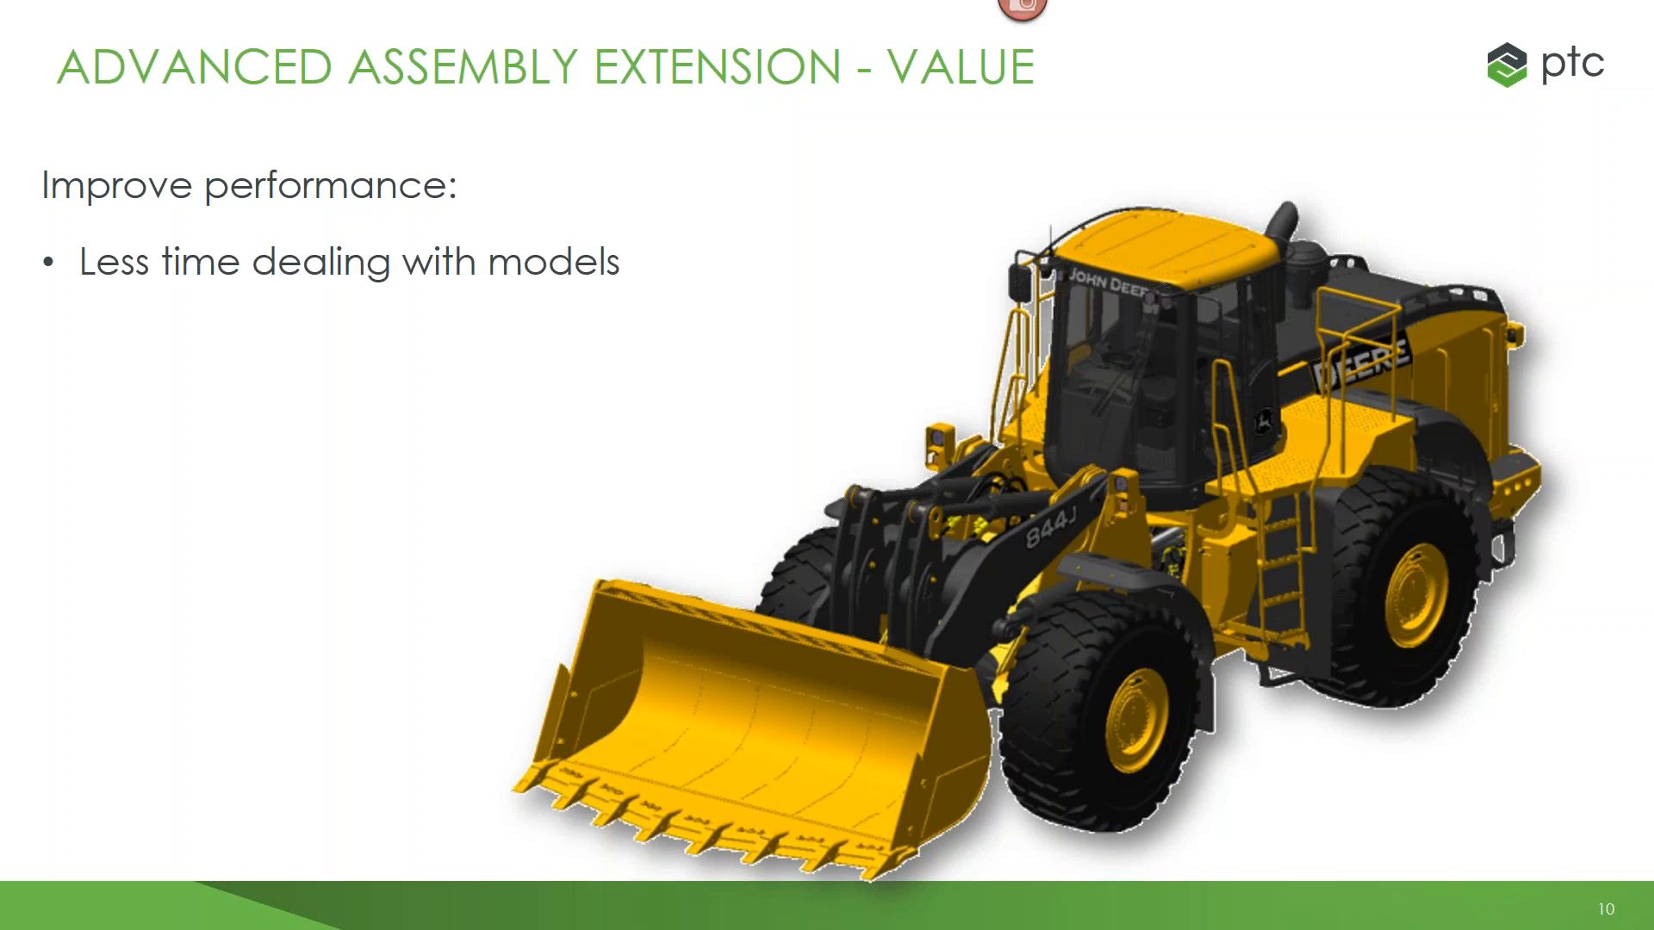
pyautogui.press('Right')
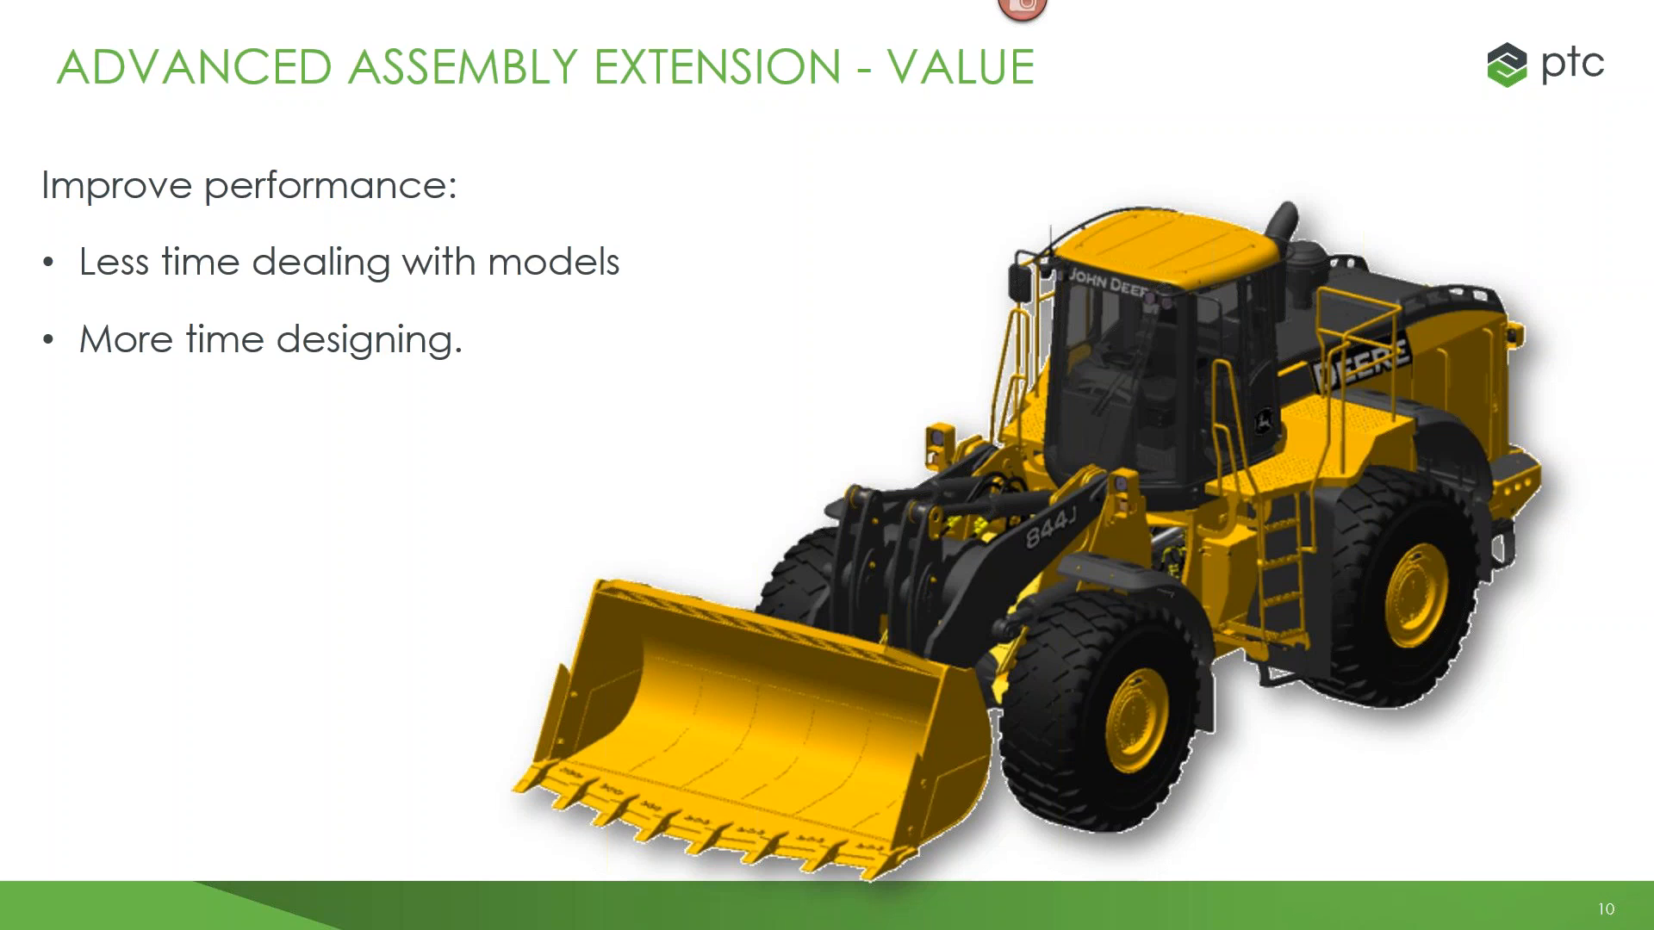
pyautogui.press('Right')
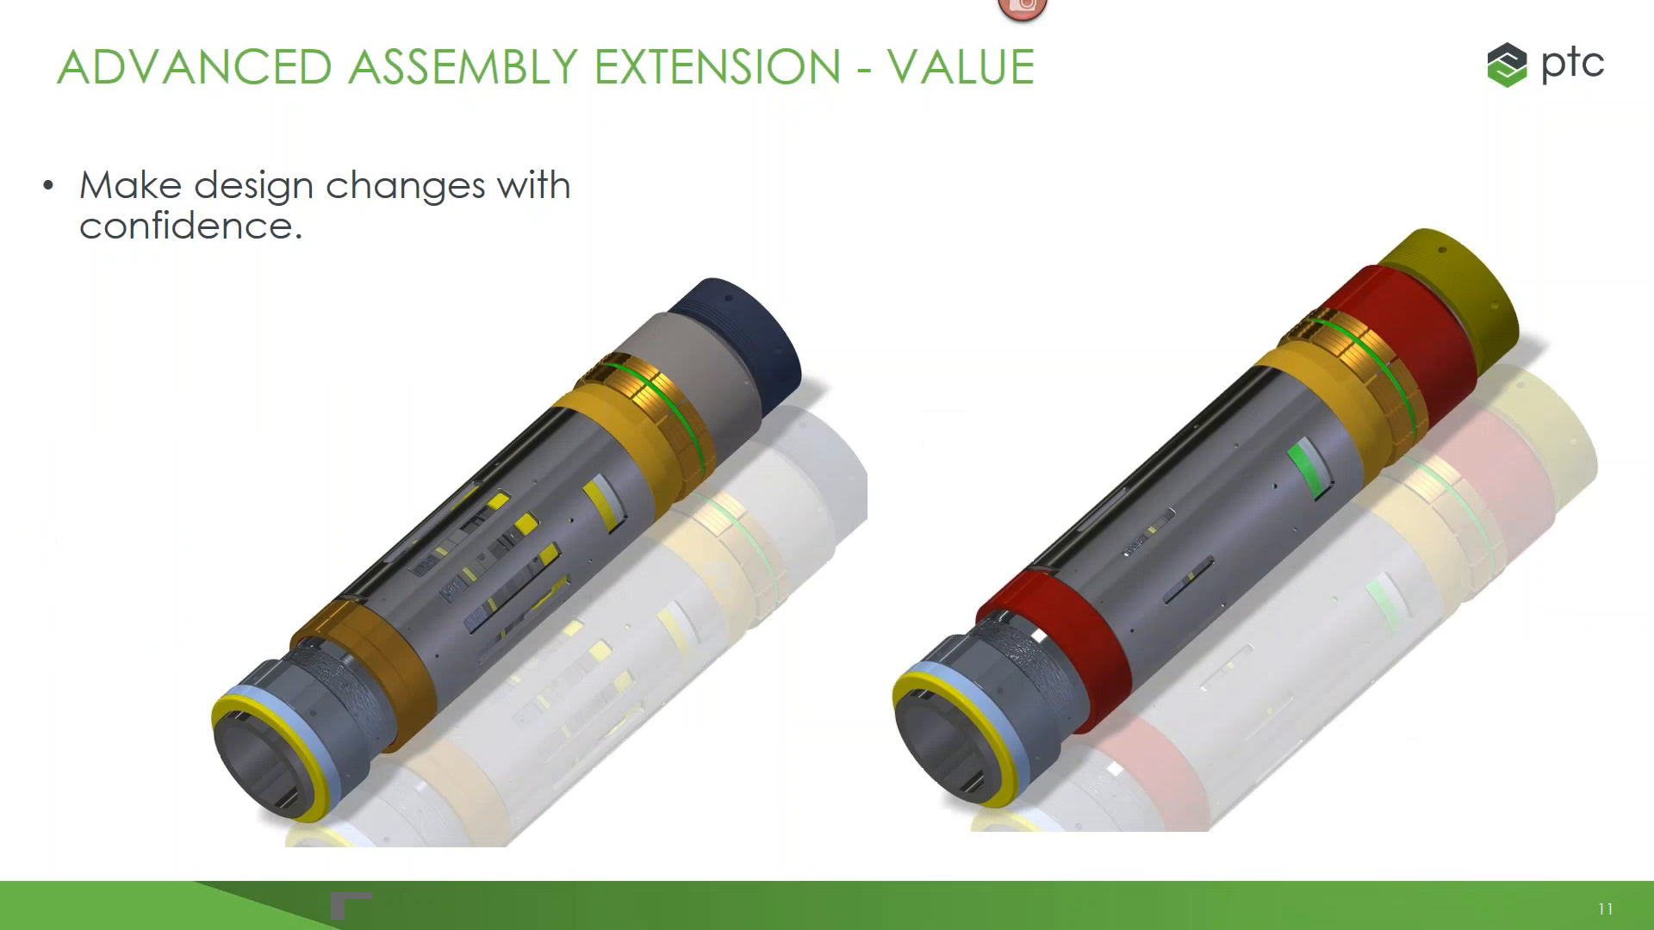